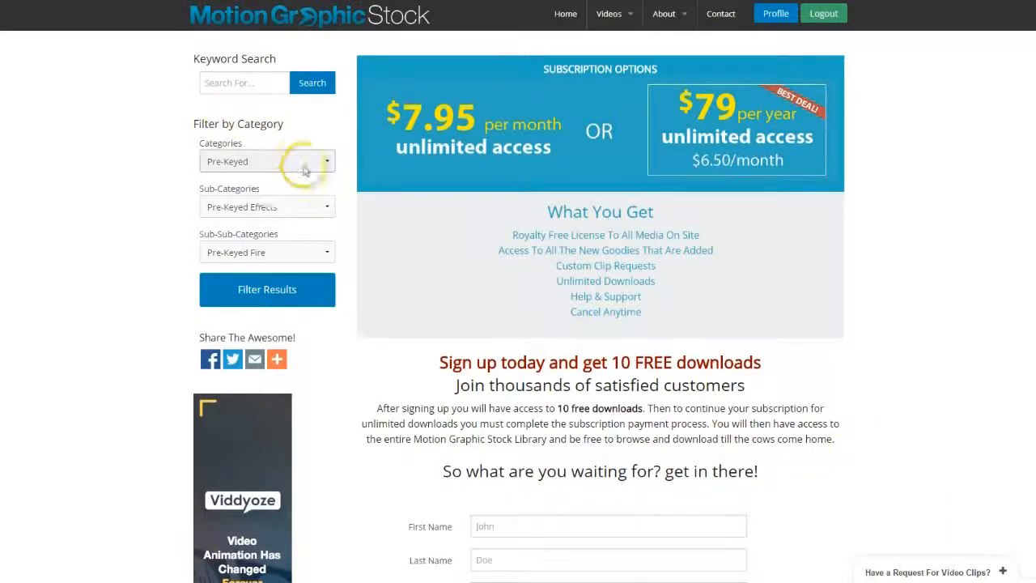
# Step: Search the stock video library for "medical"
pyautogui.click(264, 84)
pyautogui.write('medical')
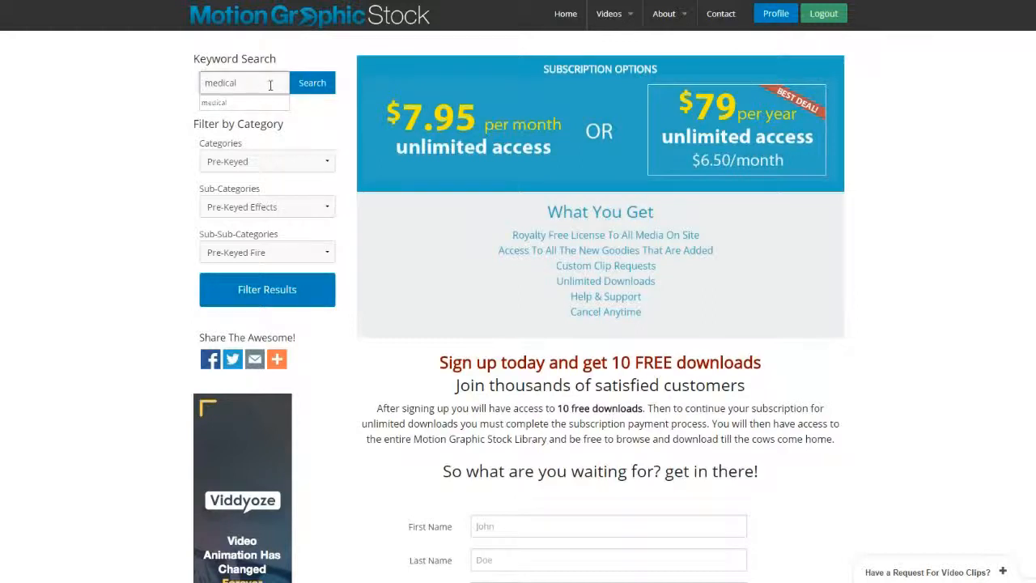
pyautogui.press('Return')
pyautogui.click(294, 92)
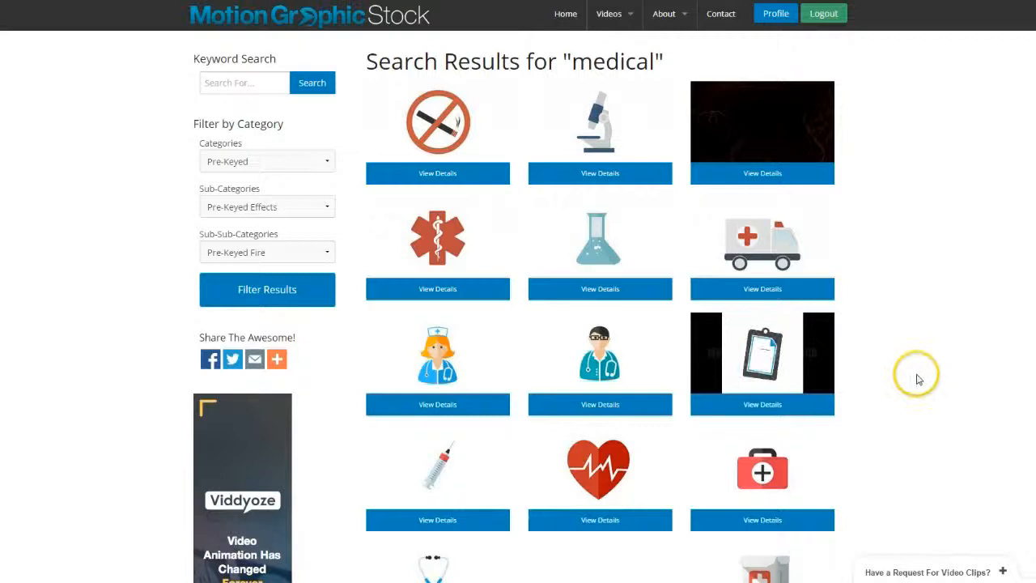
# Step: Open the details of the doctor icon clip with glasses and stethoscope from the search results
pyautogui.scroll(-3, 918, 379)
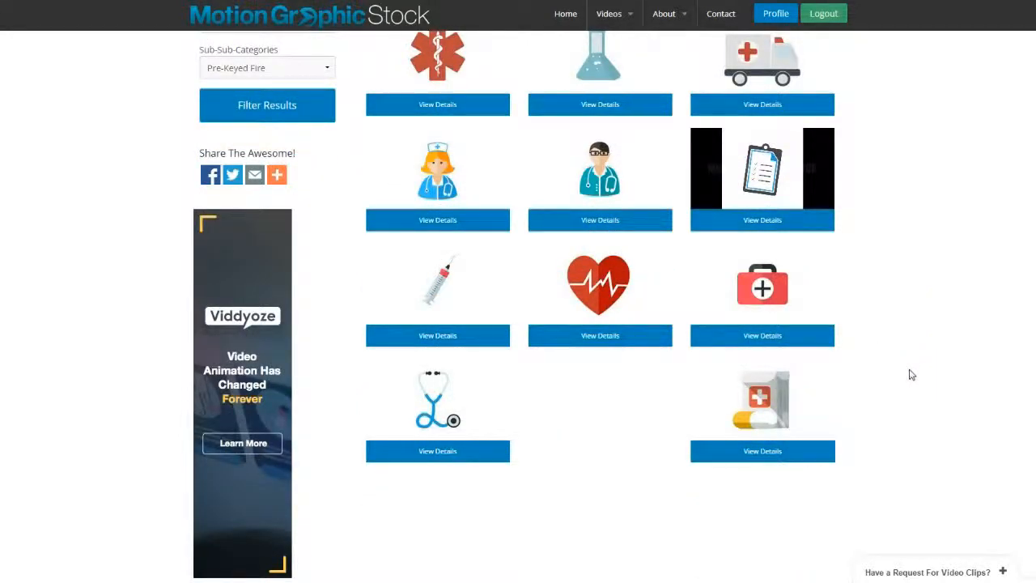
pyautogui.moveTo(611, 178)
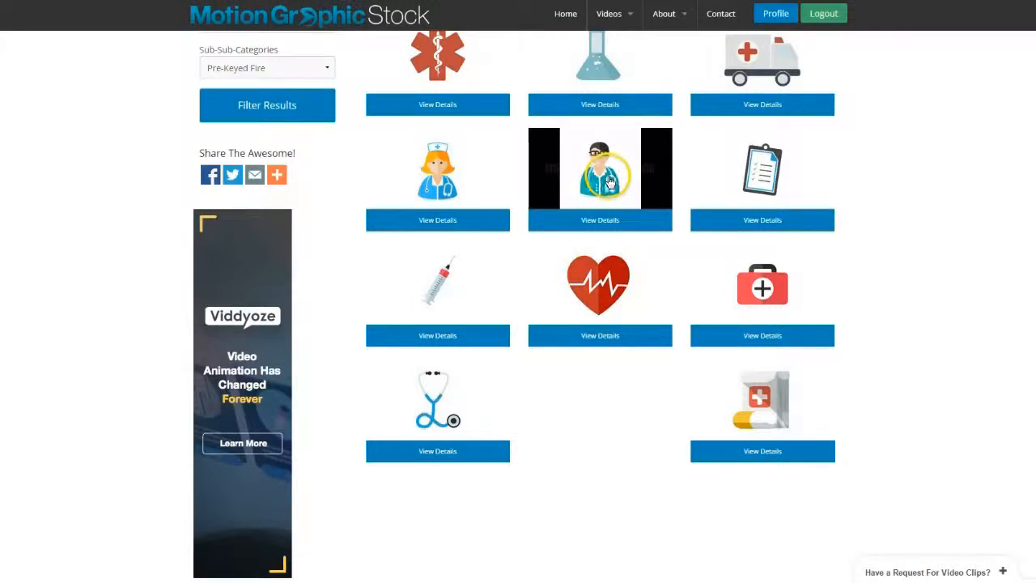
pyautogui.click(601, 222)
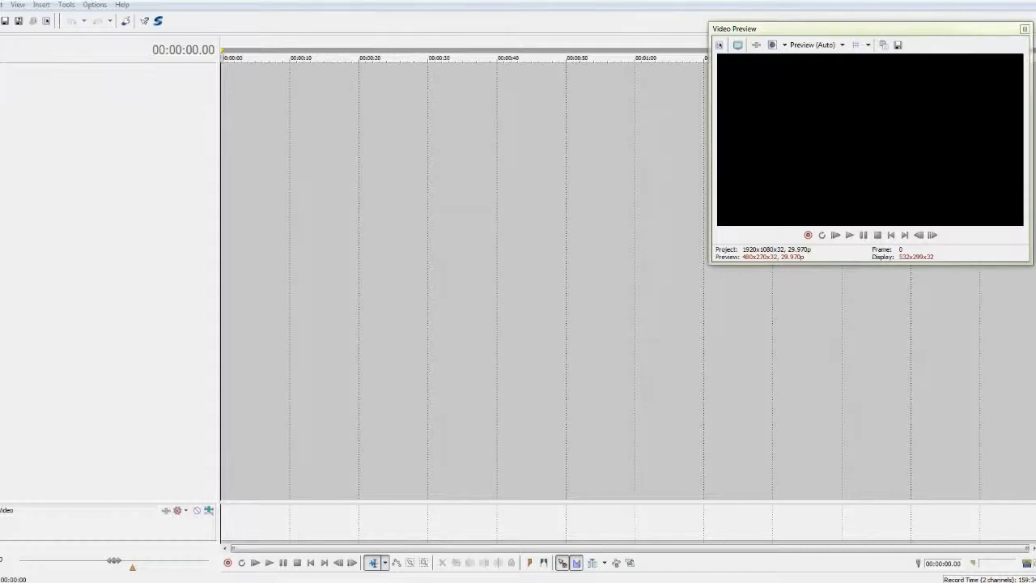
# Step: In Sony Vegas, place the Flat Icon Doctor Animation clip at the timeline start and set its alpha channel to Straight (unmatted)
pyautogui.moveTo(740, 121); pyautogui.dragTo(227, 107)
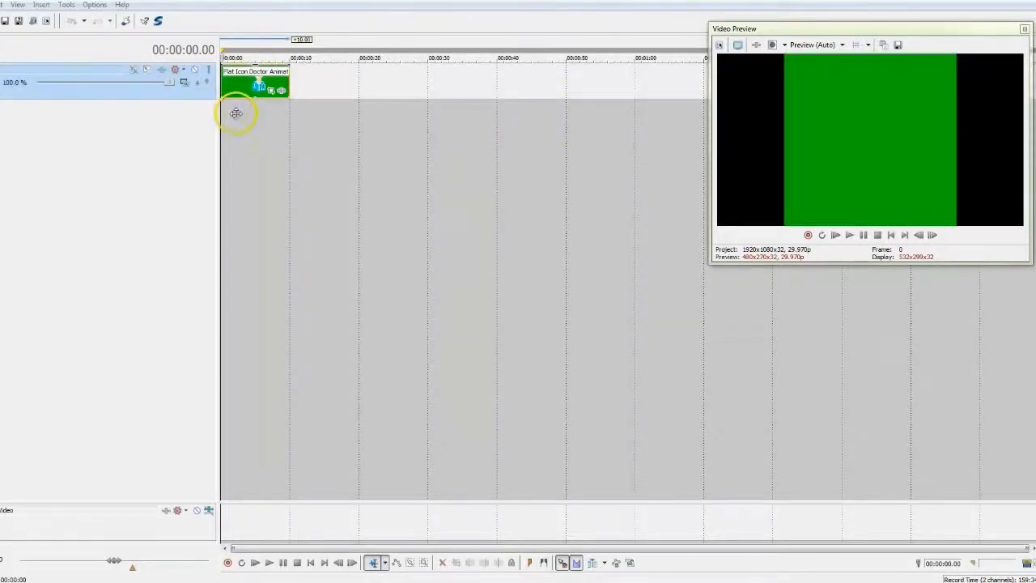
pyautogui.click(256, 109)
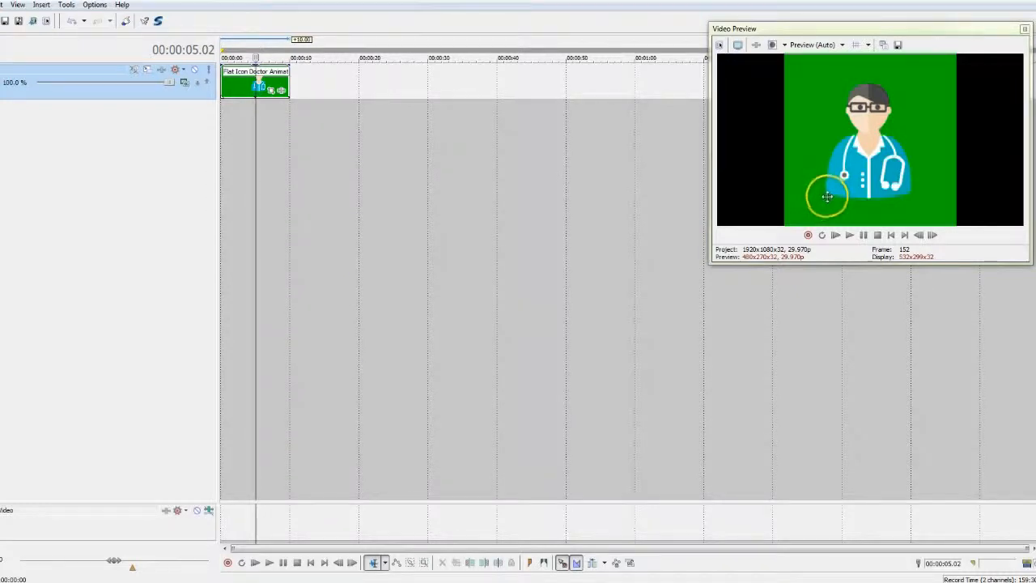
pyautogui.rightClick(278, 71)
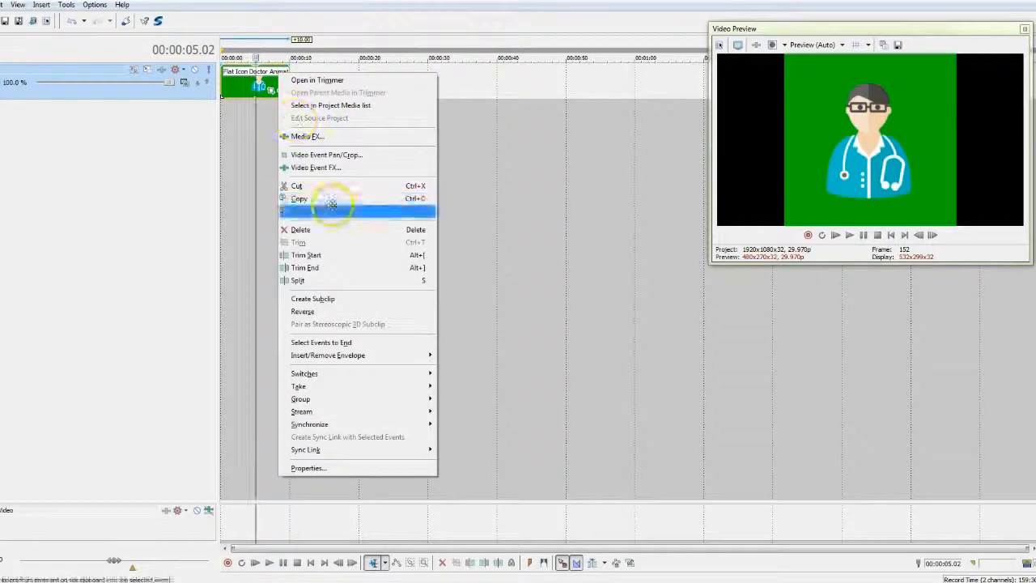
pyautogui.click(313, 468)
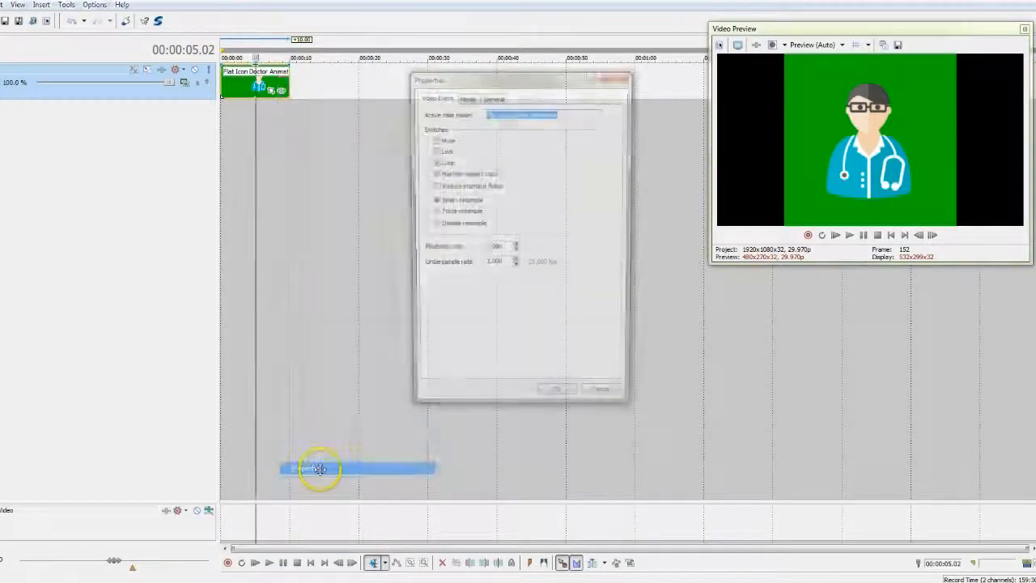
pyautogui.click(467, 98)
pyautogui.click(613, 301)
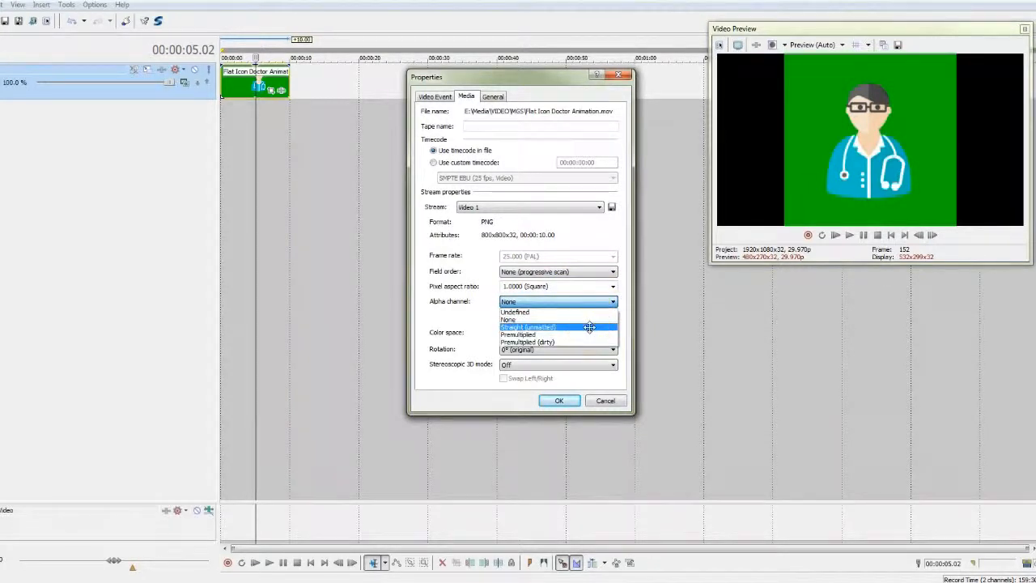
pyautogui.click(590, 327)
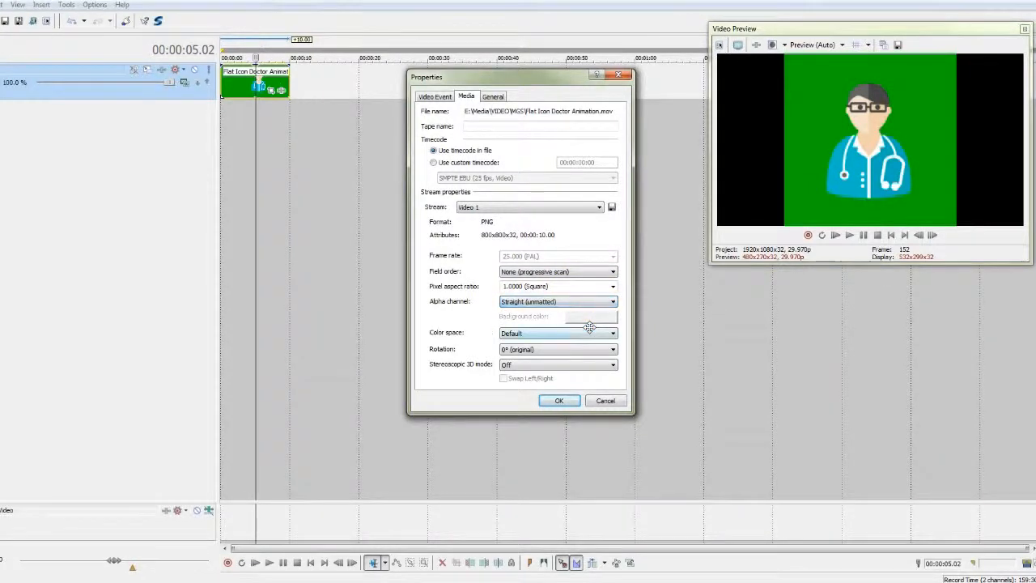
pyautogui.click(572, 400)
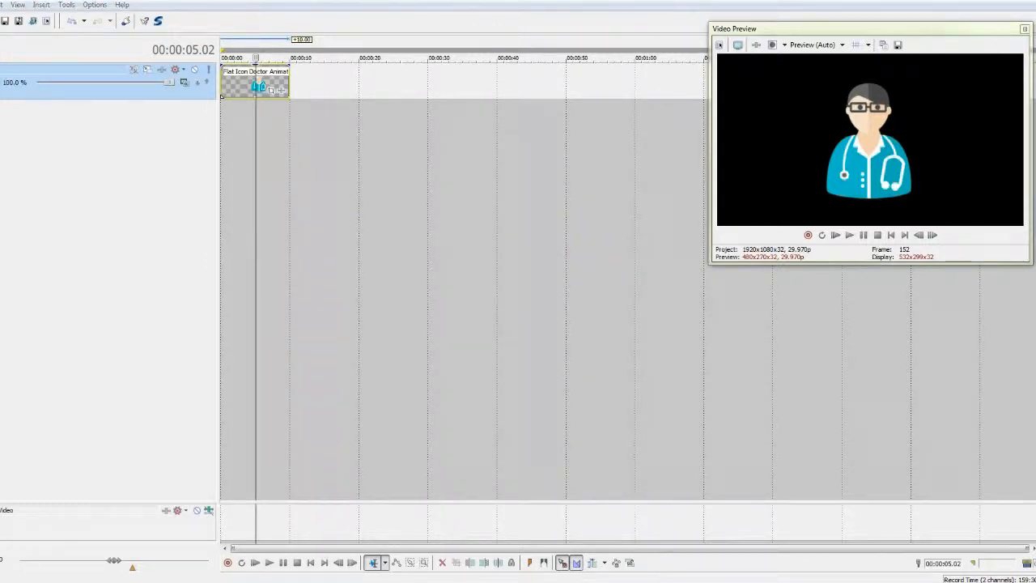
# Step: Add a white Sony Solid Color background on a track below the doctor clip and extend it to 20 seconds
pyautogui.moveTo(736, 234); pyautogui.dragTo(217, 145)
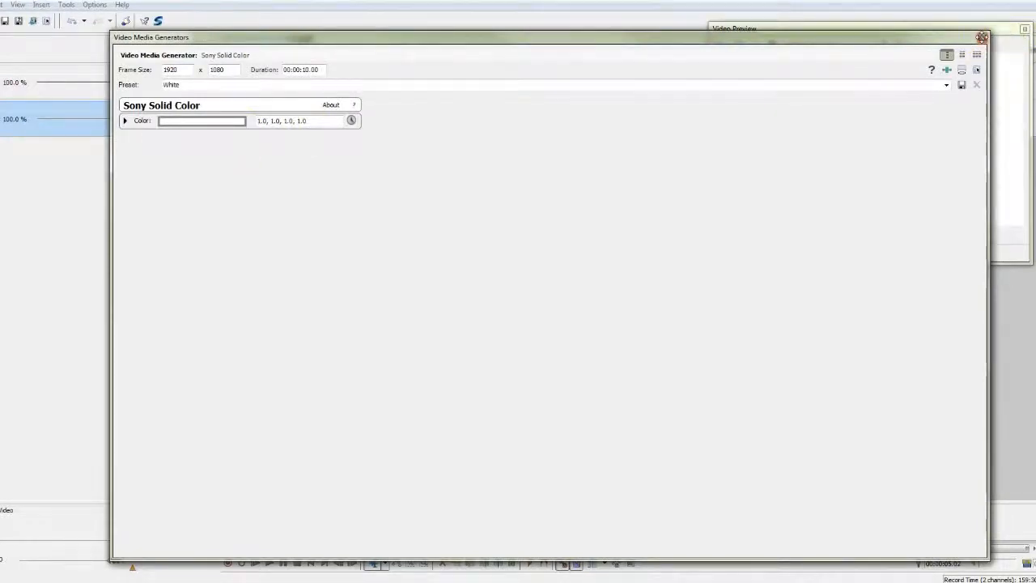
pyautogui.click(982, 37)
pyautogui.moveTo(290, 119); pyautogui.dragTo(358, 123)
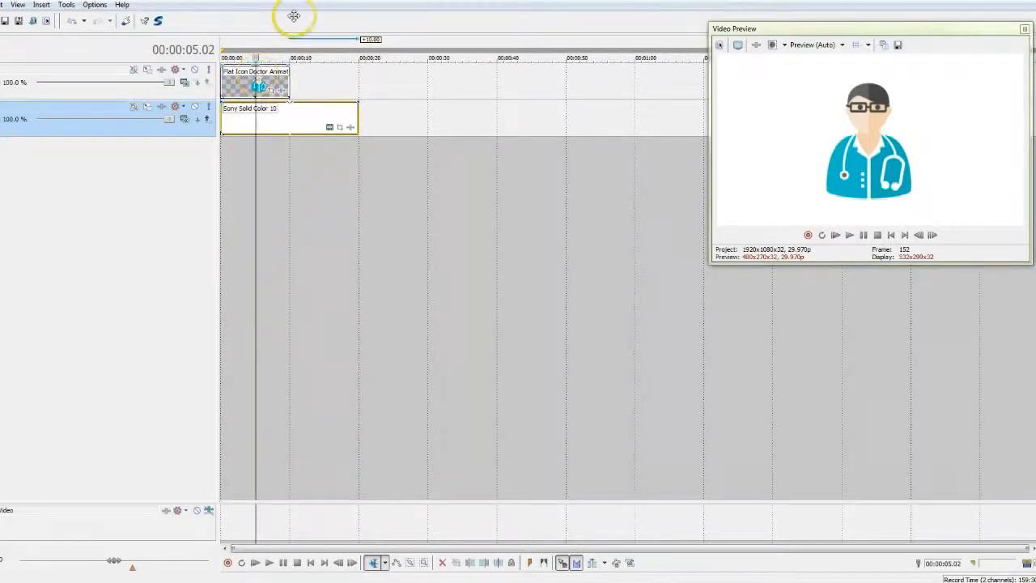
# Step: Apply the Sony HSL Adjust effect to the doctor clip
pyautogui.click(280, 88)
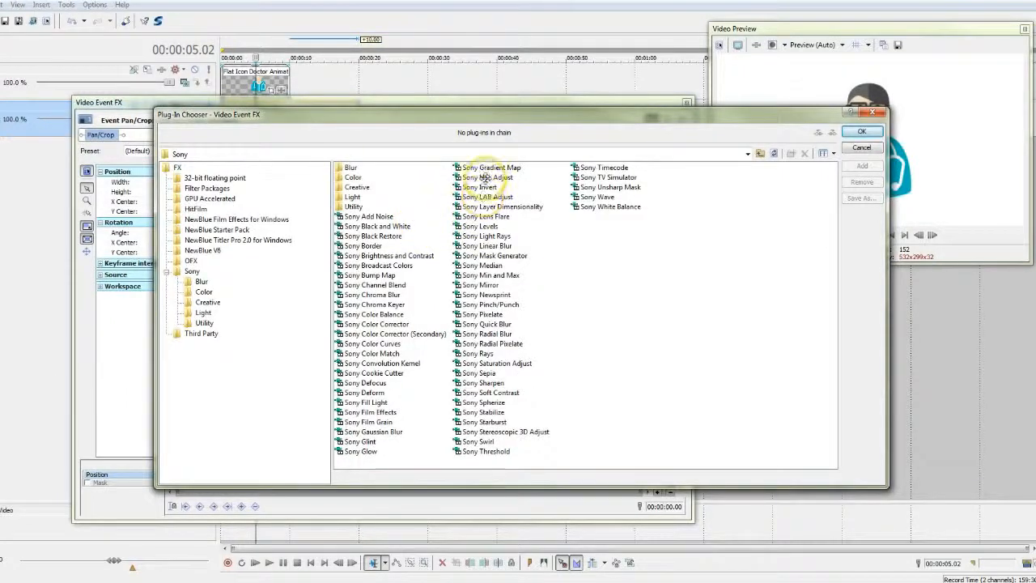
pyautogui.click(484, 177)
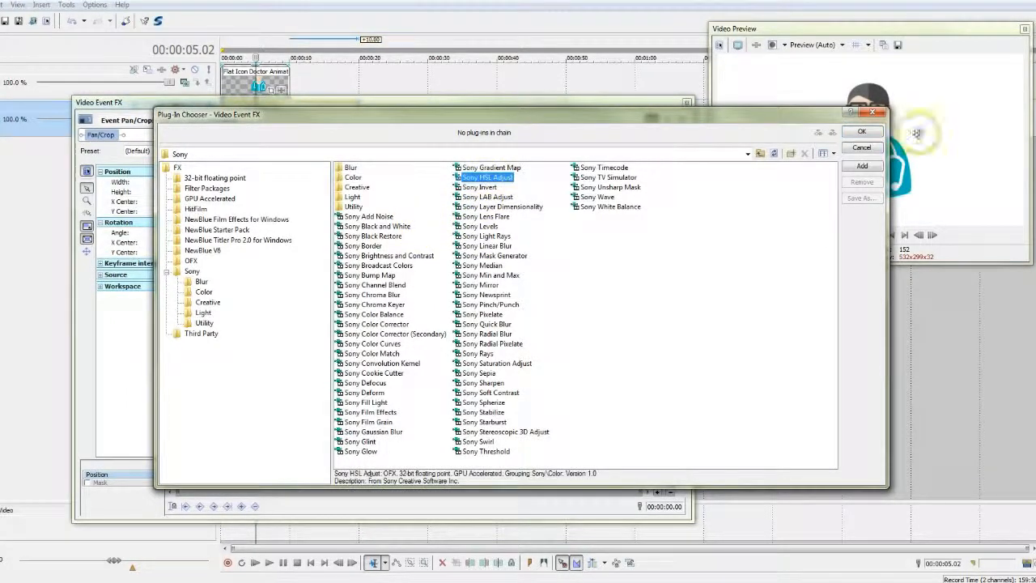
pyautogui.click(875, 132)
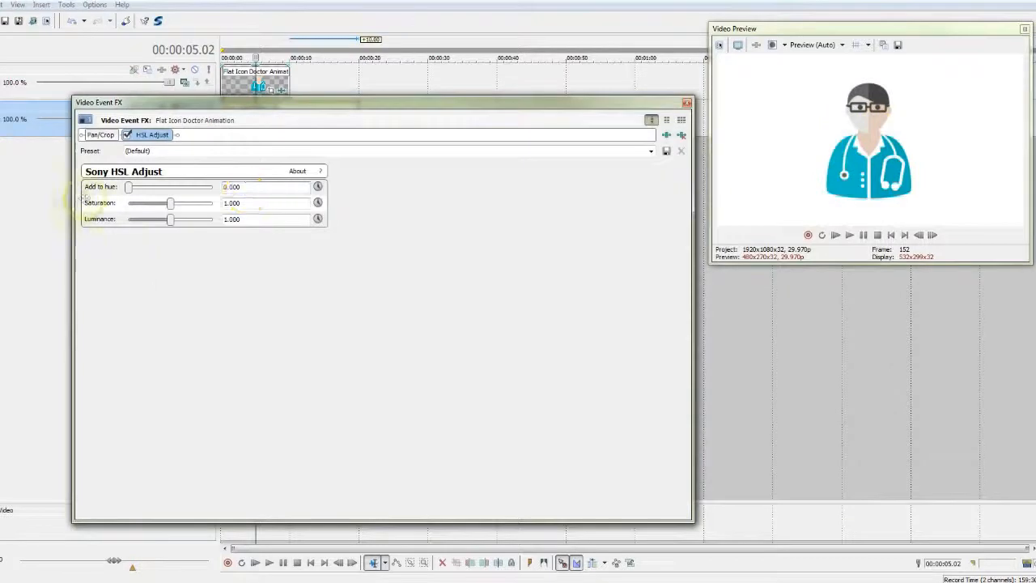
# Step: Try hue changes and zero saturation on the doctor clip, restore the default values and close the effect settings
pyautogui.moveTo(128, 187)
pyautogui.mouseDown()
pyautogui.moveTo(171, 186)
pyautogui.moveTo(129, 187)
pyautogui.mouseUp()
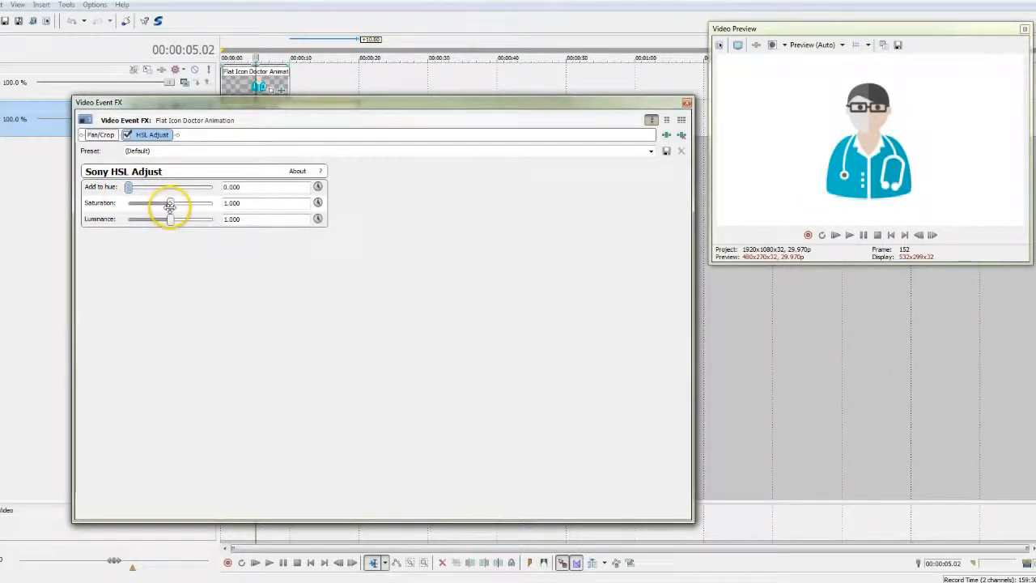
pyautogui.moveTo(170, 204); pyautogui.dragTo(129, 214)
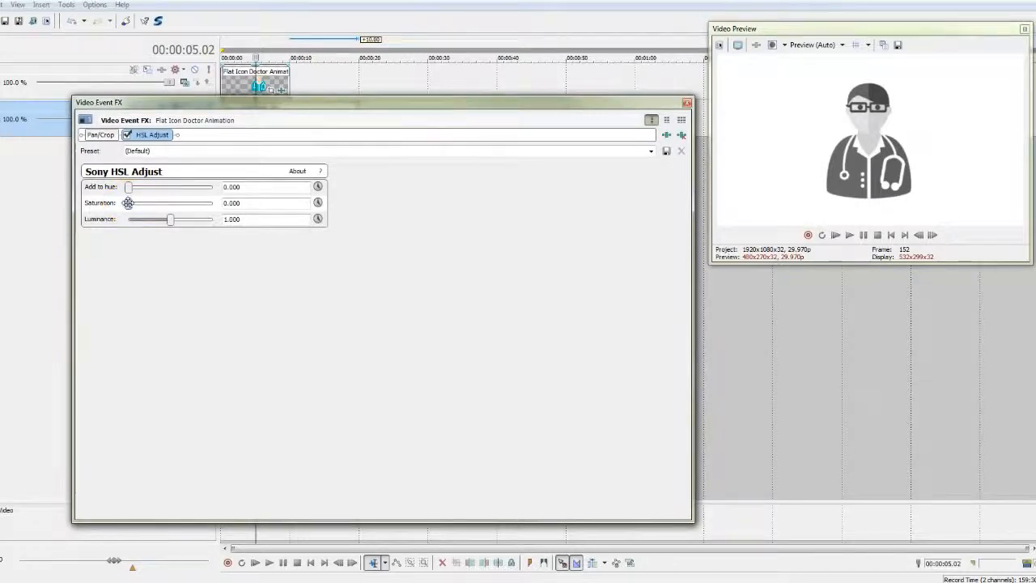
pyautogui.doubleClick(127, 203)
pyautogui.click(130, 186)
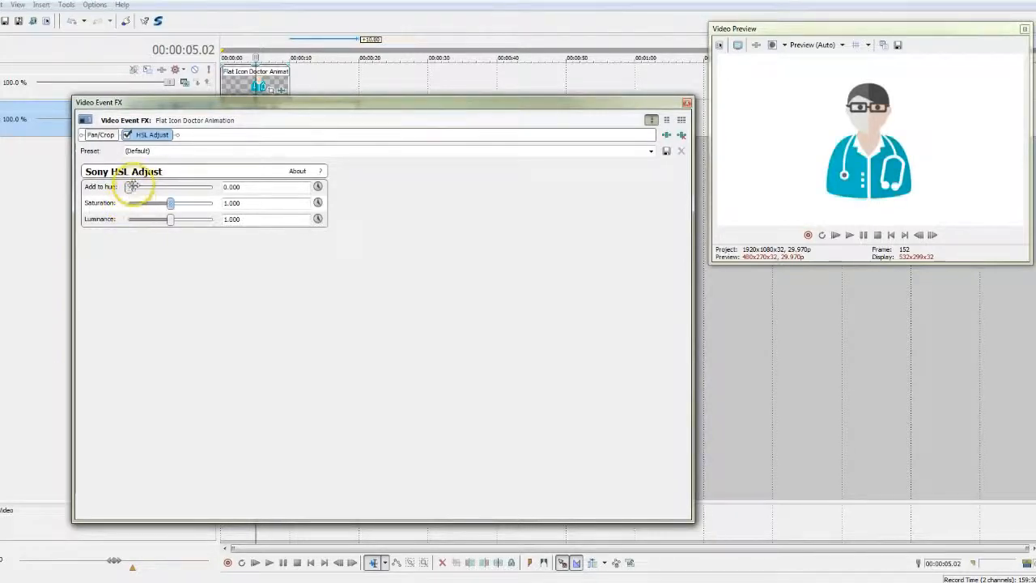
pyautogui.moveTo(128, 187)
pyautogui.mouseDown()
pyautogui.moveTo(167, 189)
pyautogui.moveTo(128, 194)
pyautogui.mouseUp()
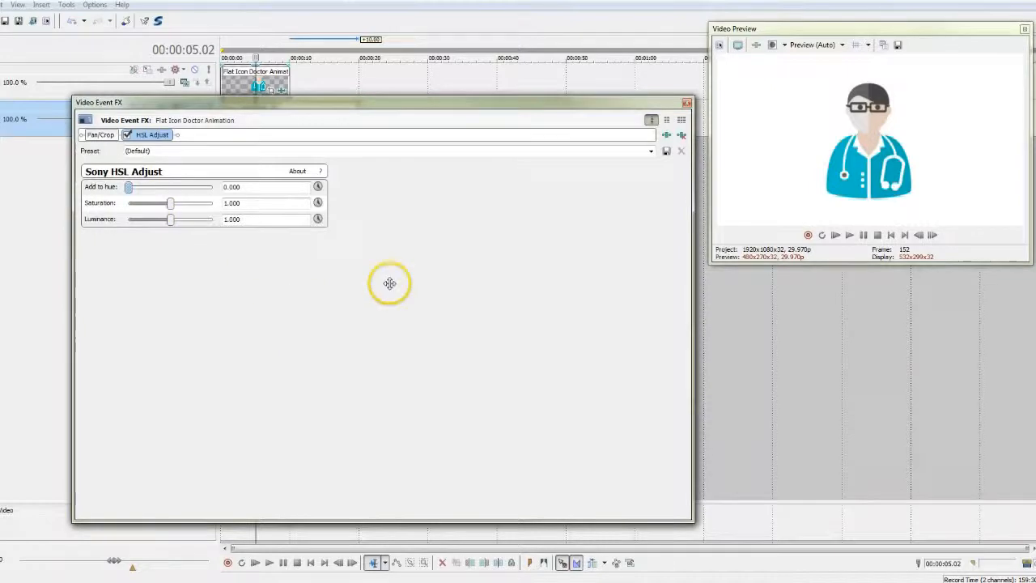
pyautogui.click(686, 103)
# Step: Play the start of the timeline repeatedly to examine the doctor's intro animation over the white background
pyautogui.click(223, 163)
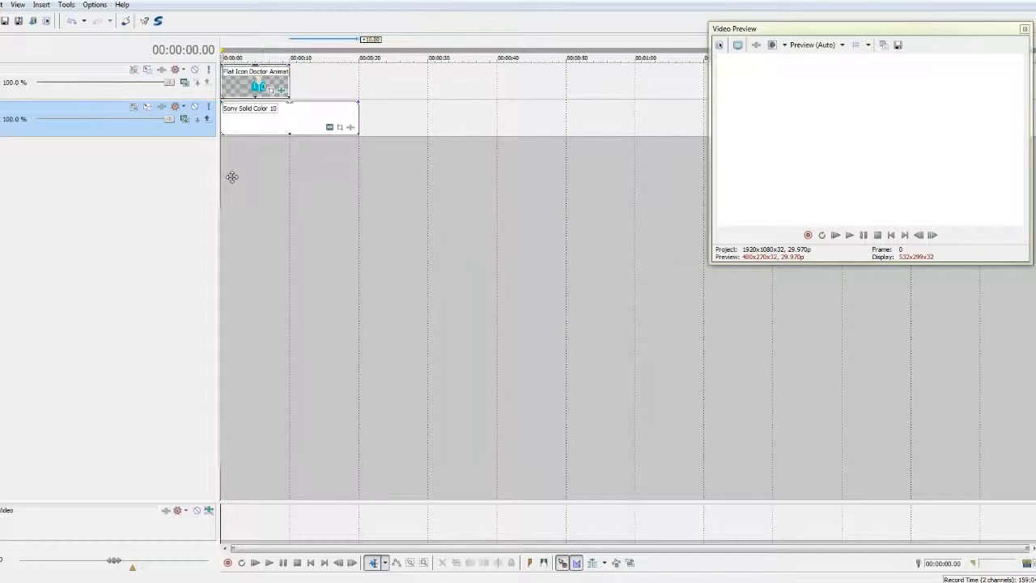
pyautogui.press('space')
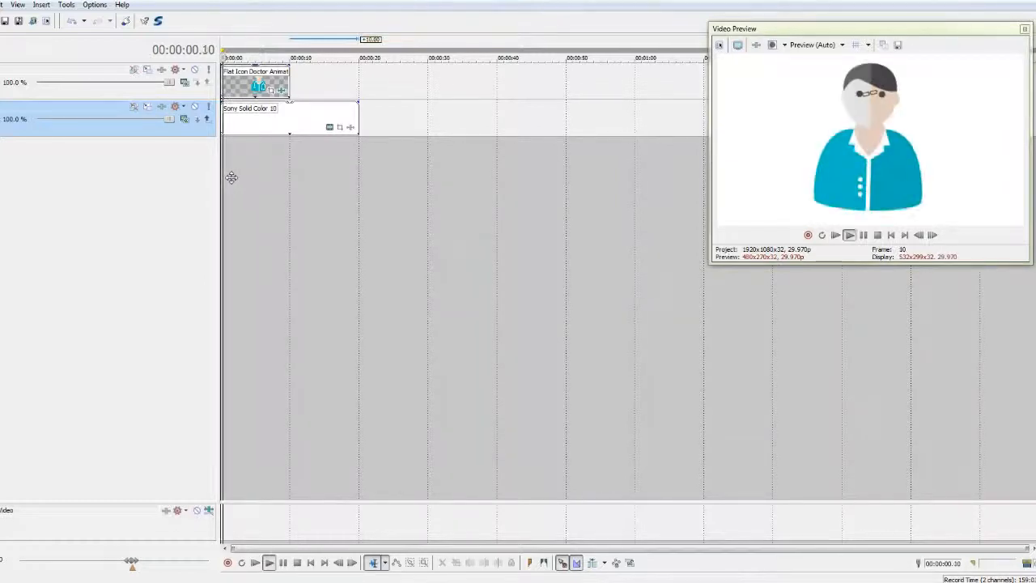
pyautogui.click(226, 176)
pyautogui.press('space')
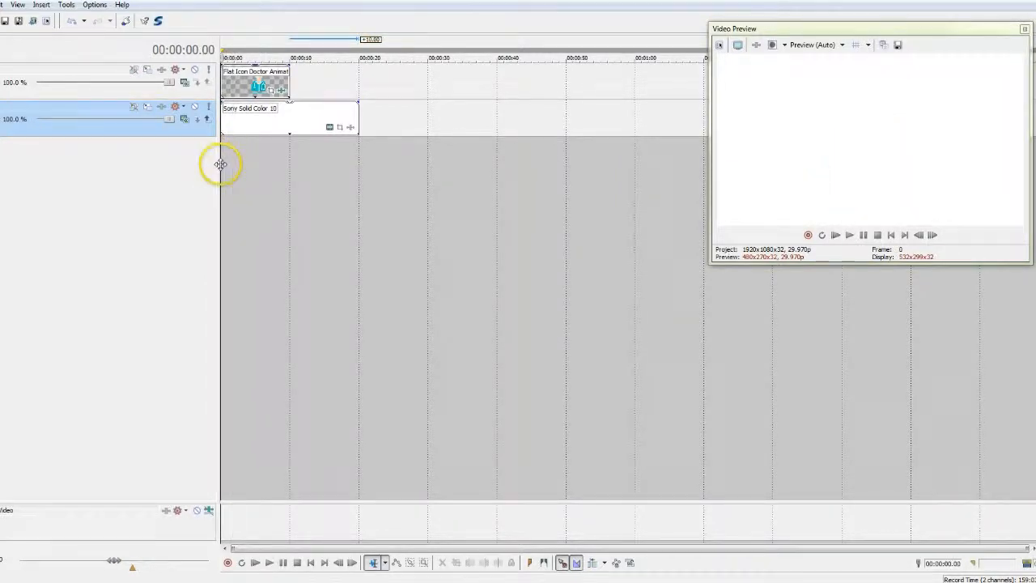
pyautogui.press('space')
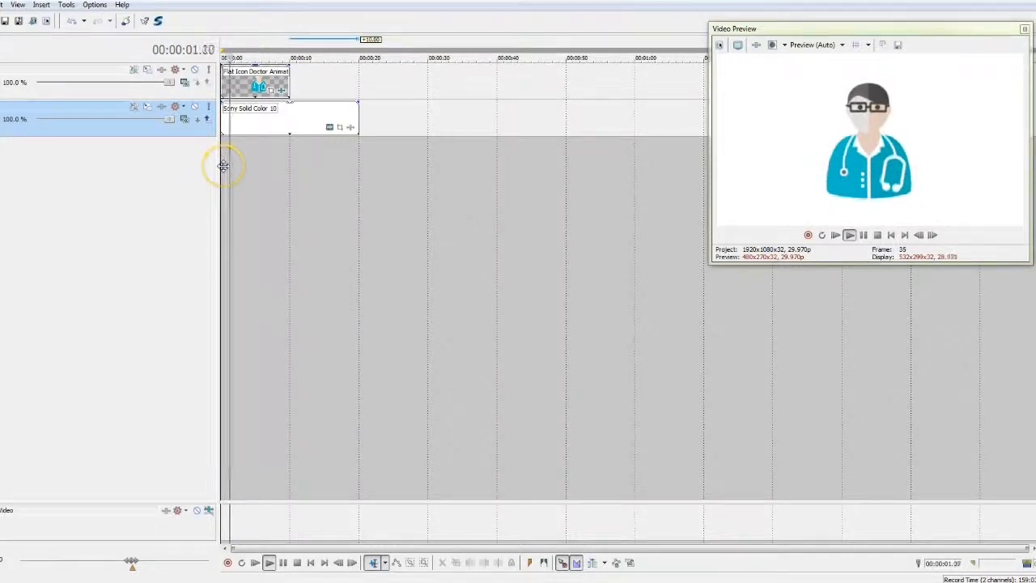
pyautogui.press('space')
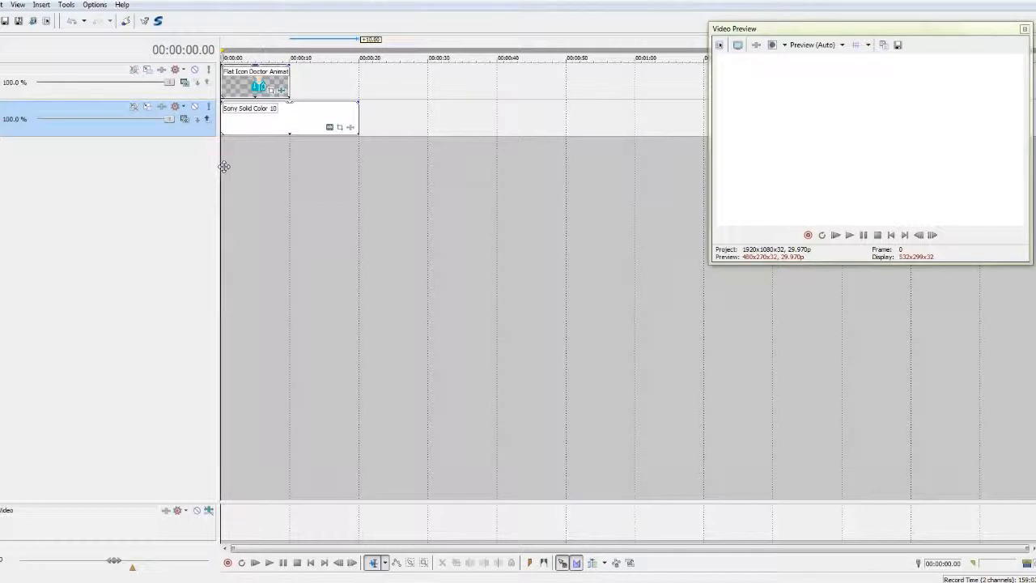
pyautogui.press('space')
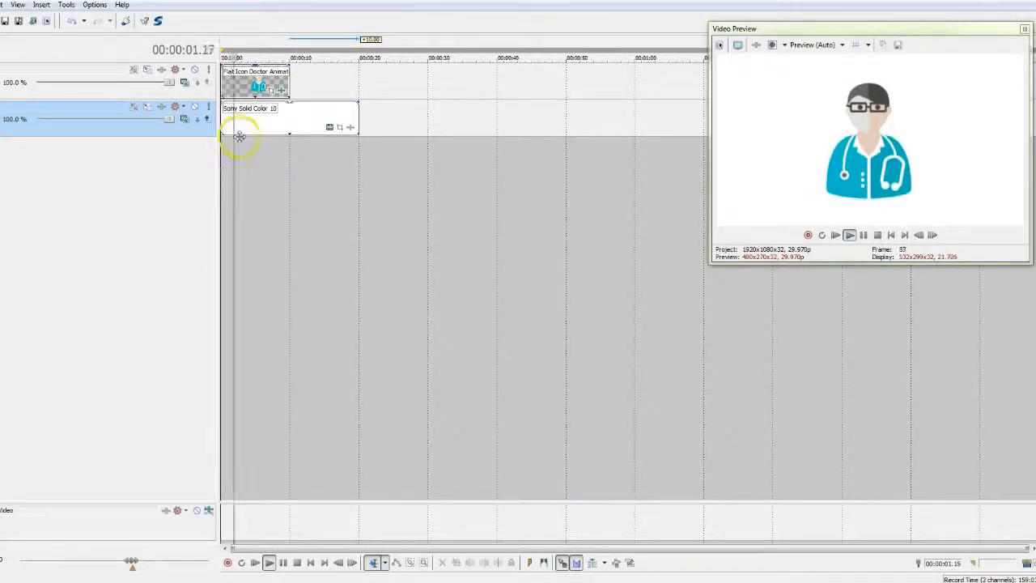
pyautogui.press('space')
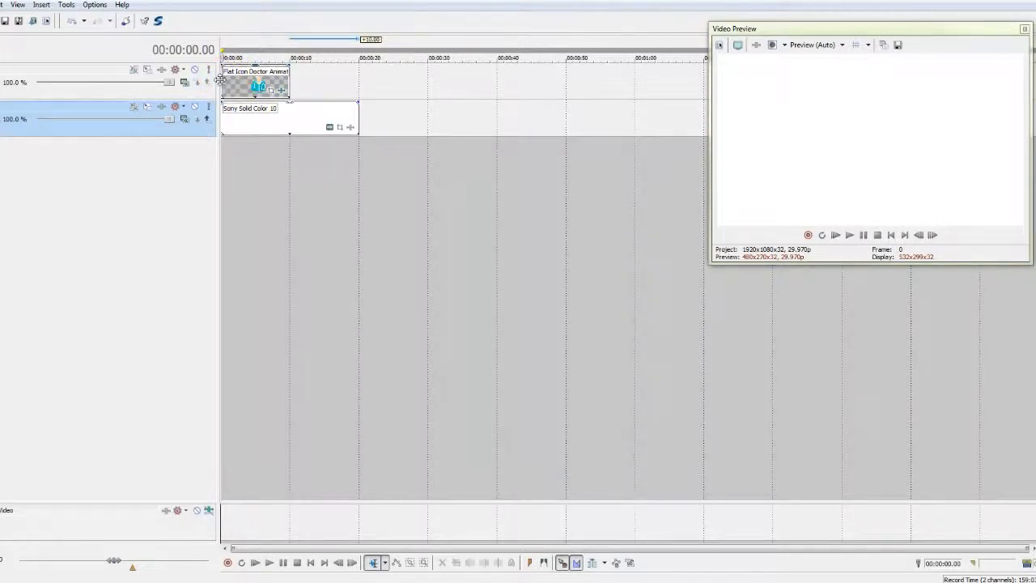
# Step: Trim the doctor clip's intro up to 00:00:01.28 and move the shortened clip back to the timeline start
pyautogui.moveTo(220, 79); pyautogui.dragTo(238, 86)
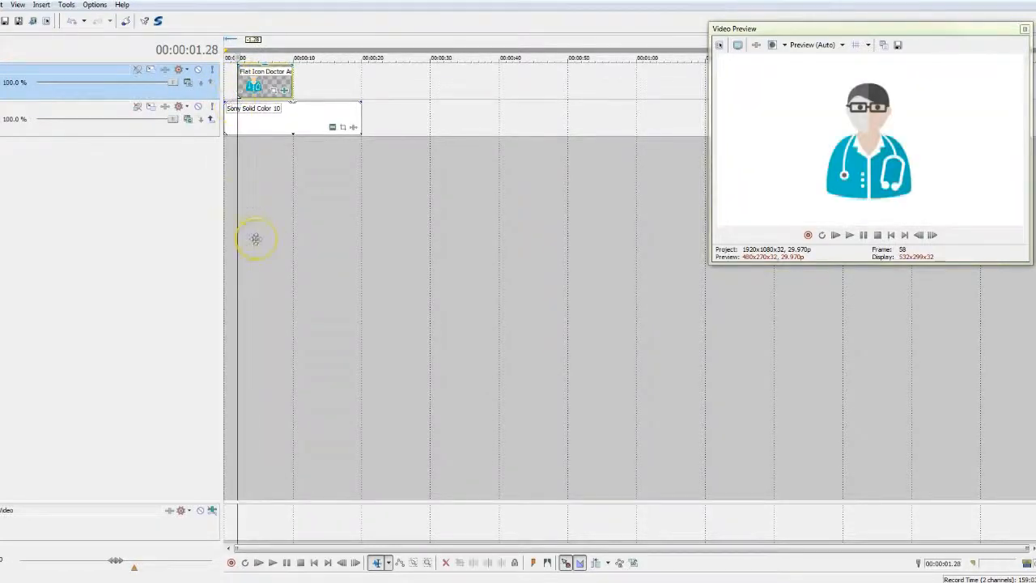
pyautogui.press('space')
pyautogui.press('space')
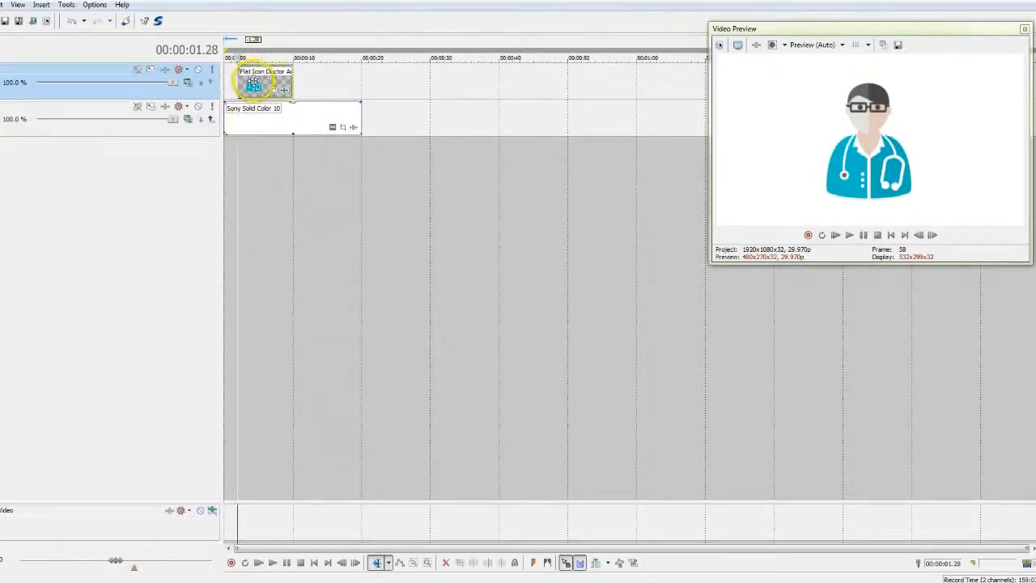
pyautogui.moveTo(253, 82); pyautogui.dragTo(241, 85)
pyautogui.click(225, 87)
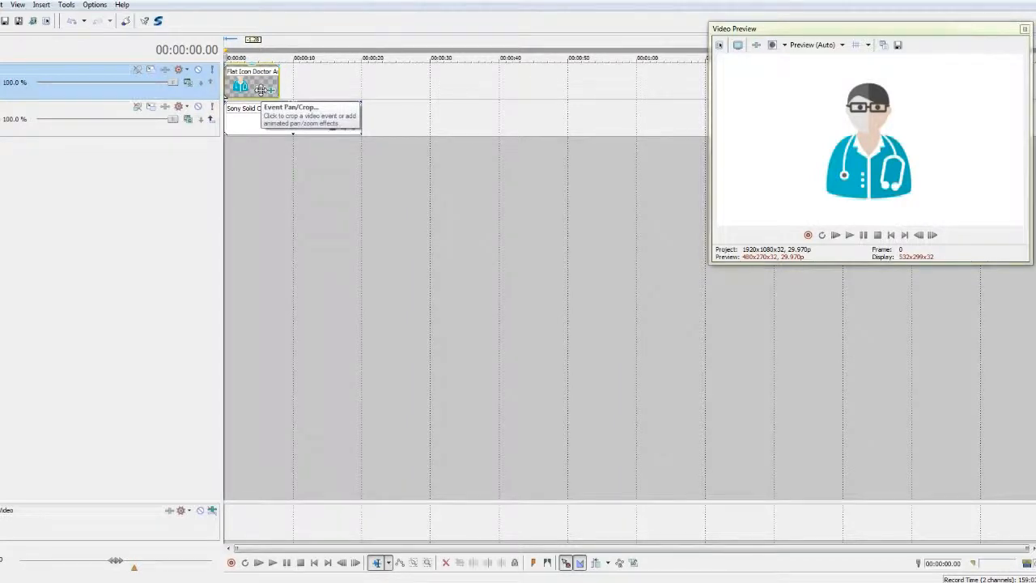
# Step: Add Pan/Crop position keyframes near the doctor clip's start and shrink the crop frame to about 629 by 629 at 00:00:00.07
pyautogui.click(261, 89)
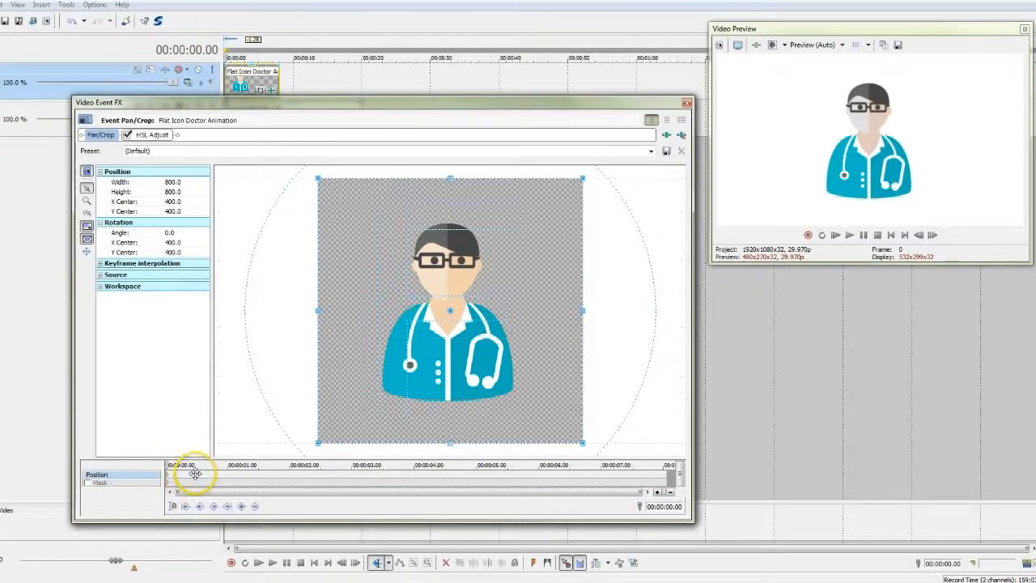
pyautogui.click(242, 506)
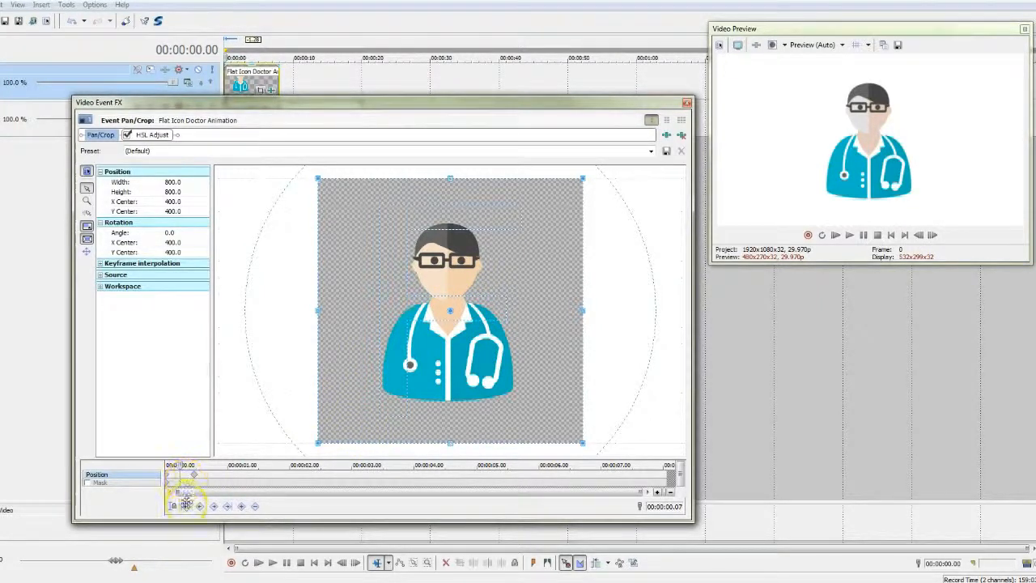
pyautogui.moveTo(318, 444); pyautogui.dragTo(345, 418)
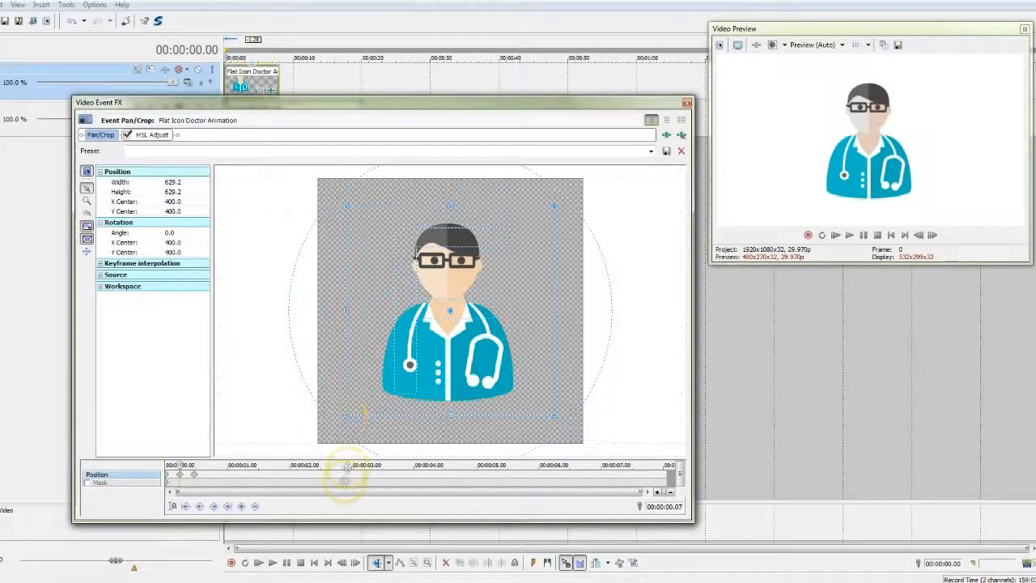
pyautogui.click(688, 100)
# Step: Play the doctor clip from the timeline start to check the new zoom animation
pyautogui.press('space')
pyautogui.press('space')
pyautogui.press('space')
pyautogui.press('space')
pyautogui.scroll(5, 233, 230)
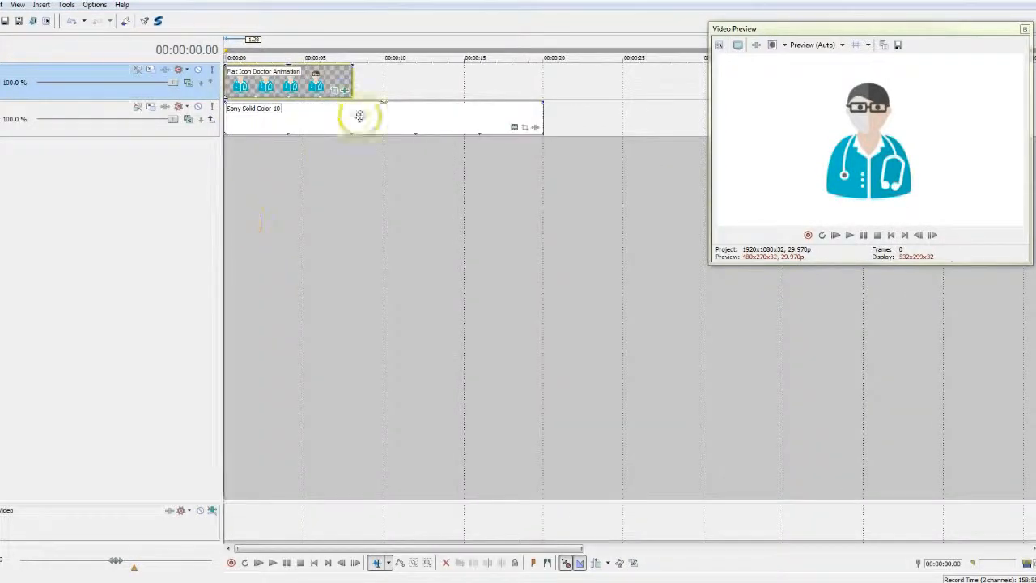
# Step: Retime the doctor clip's two later Pan/Crop position keyframes to about 00:00:00.04 and 00:00:00.08
pyautogui.click(335, 89)
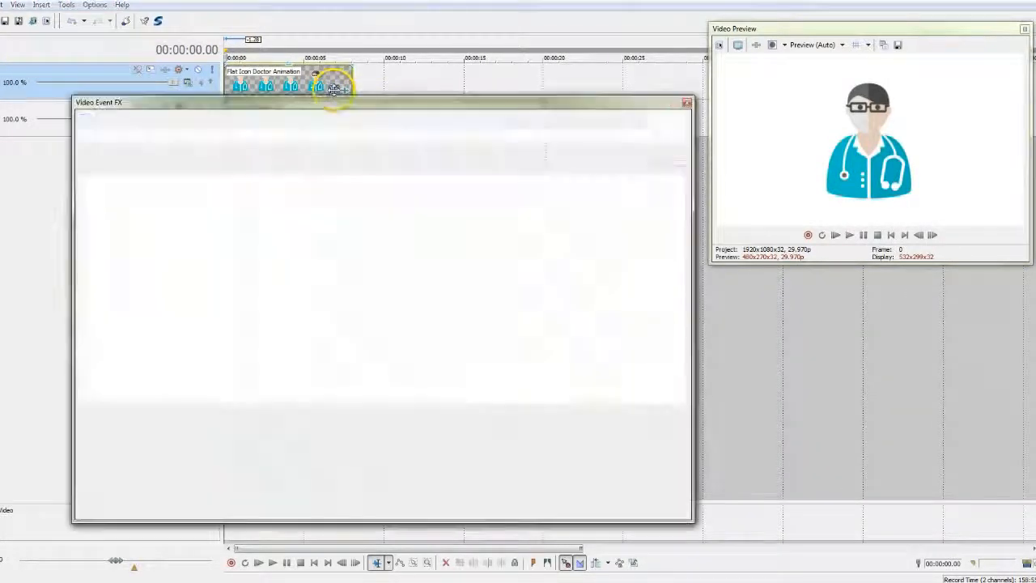
pyautogui.click(229, 475)
pyautogui.scroll(4, 229, 475)
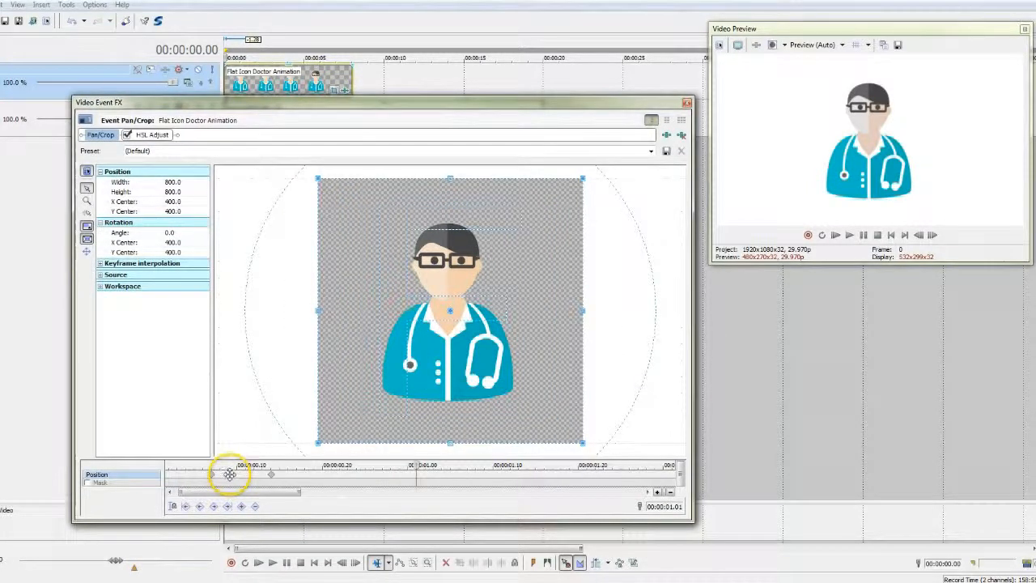
pyautogui.moveTo(224, 495); pyautogui.dragTo(205, 486)
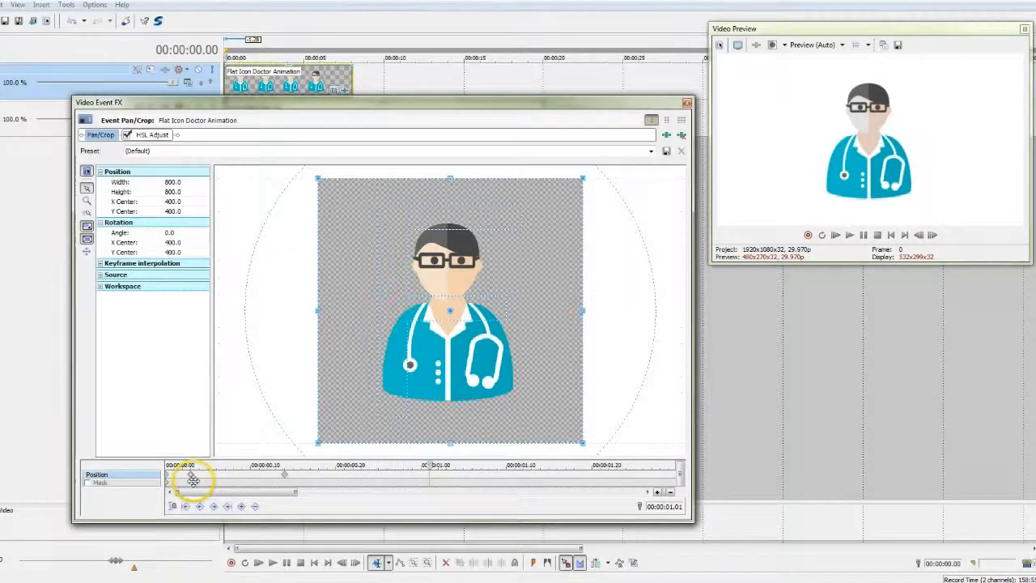
pyautogui.moveTo(285, 475); pyautogui.dragTo(236, 480)
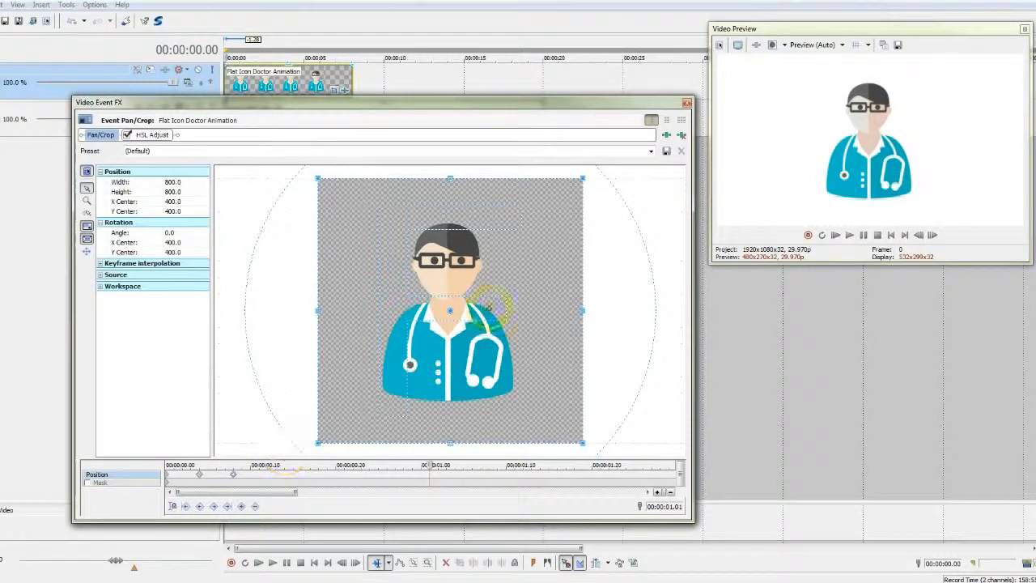
pyautogui.click(687, 102)
# Step: Play the opening of the timeline several times to check the retimed zoom on the doctor icon
pyautogui.click(231, 213)
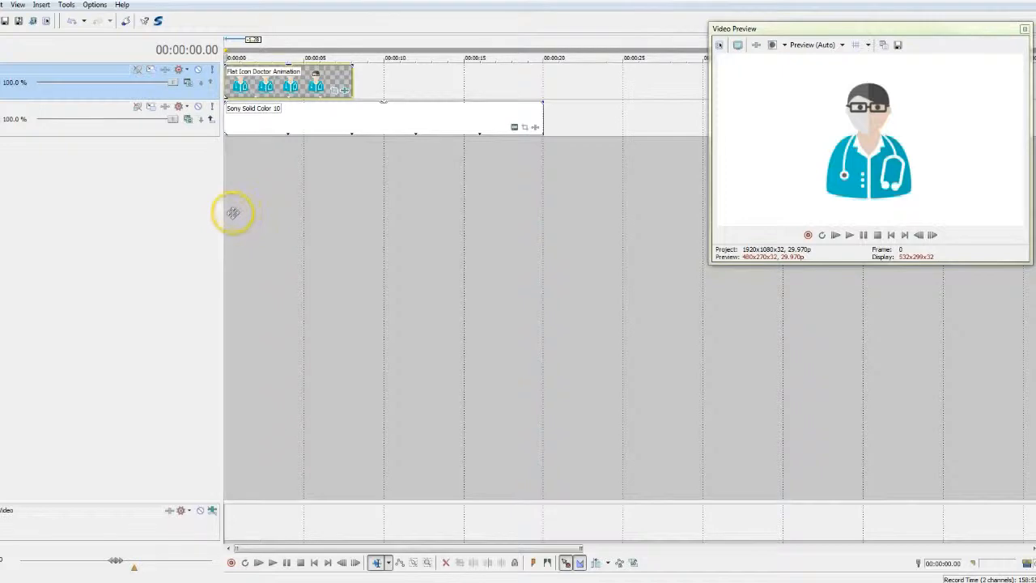
pyautogui.press('space')
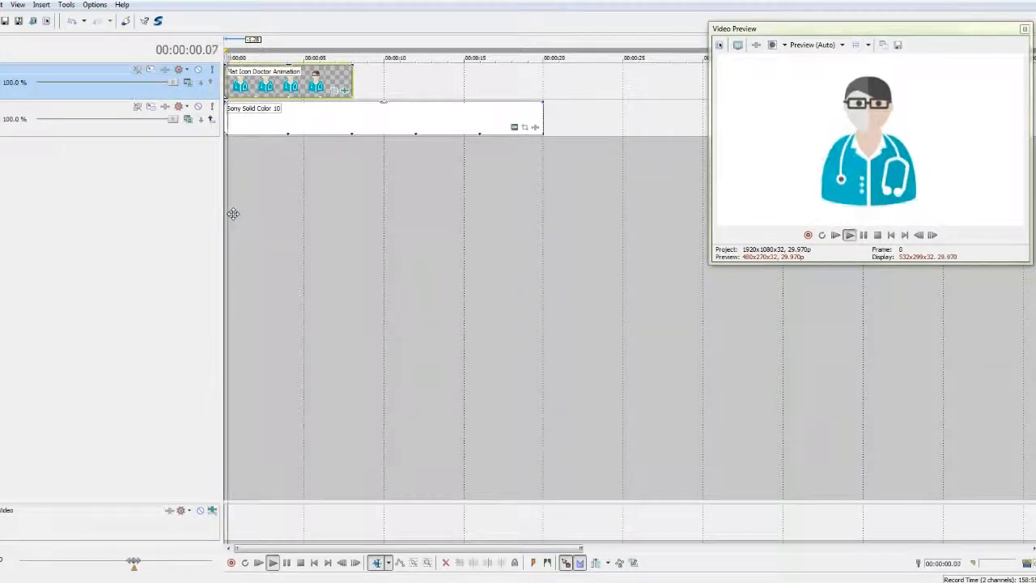
pyautogui.press('space')
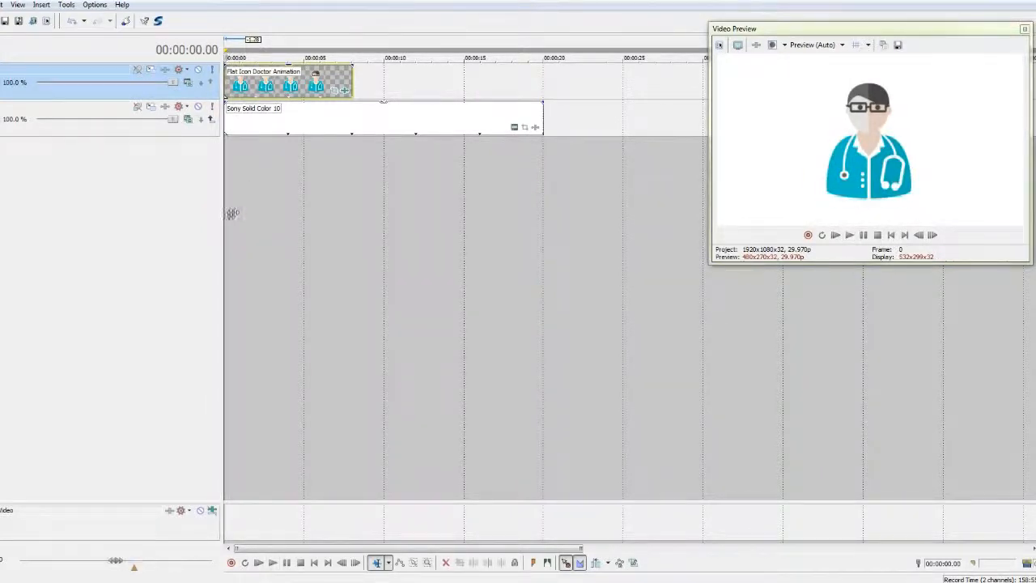
pyautogui.press('space')
pyautogui.press('space')
pyautogui.press('space')
pyautogui.press('space')
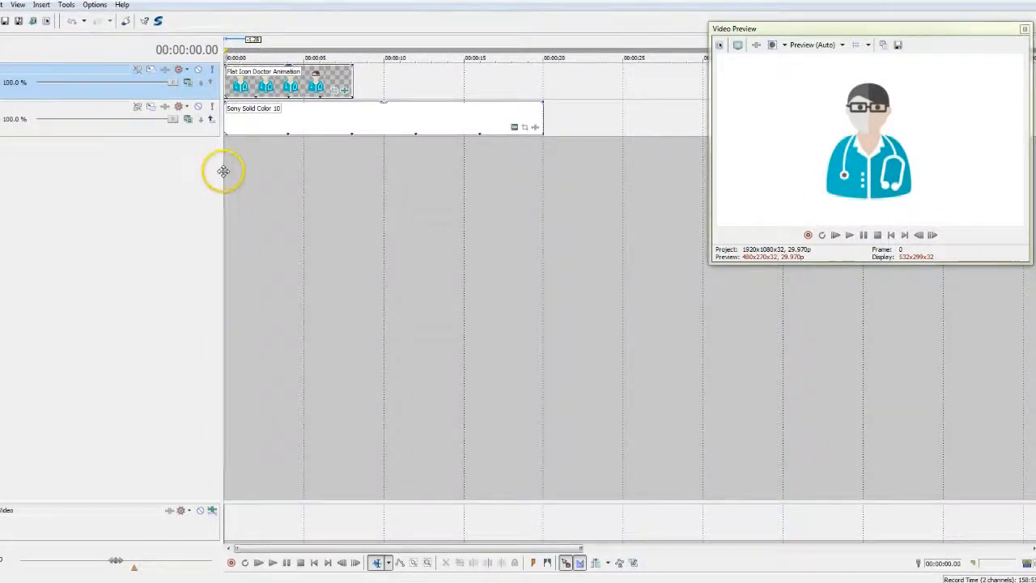
# Step: Add a short fade-in of about four frames at the start of the doctor clip
pyautogui.moveTo(228, 65); pyautogui.dragTo(228, 64)
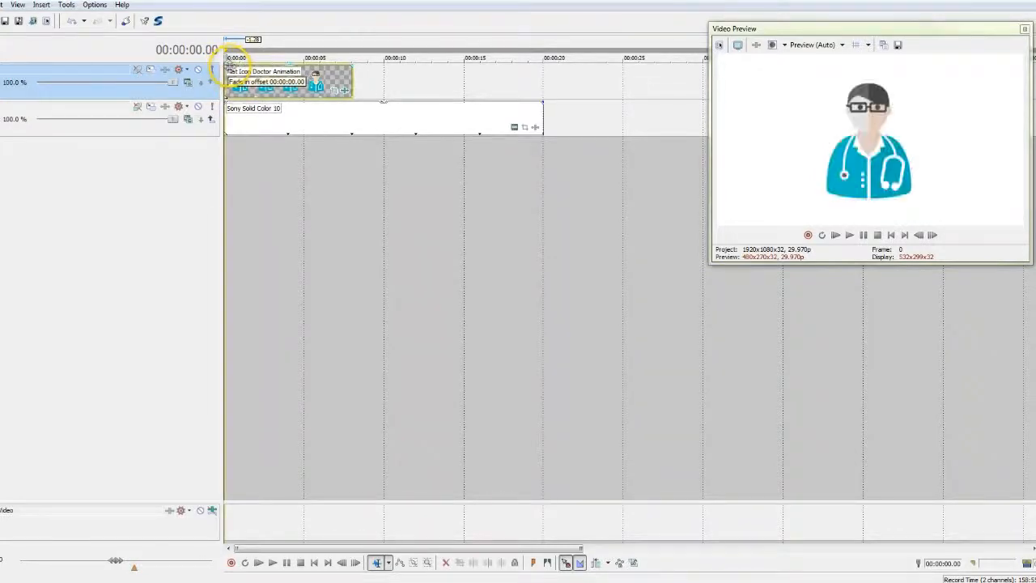
pyautogui.scroll(5, 229, 67)
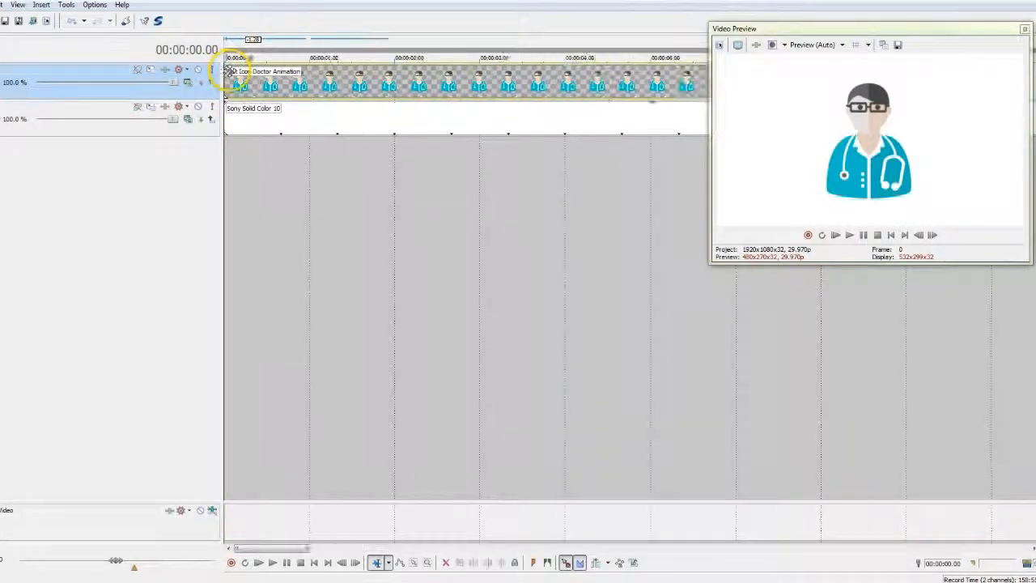
pyautogui.moveTo(229, 64); pyautogui.dragTo(236, 66)
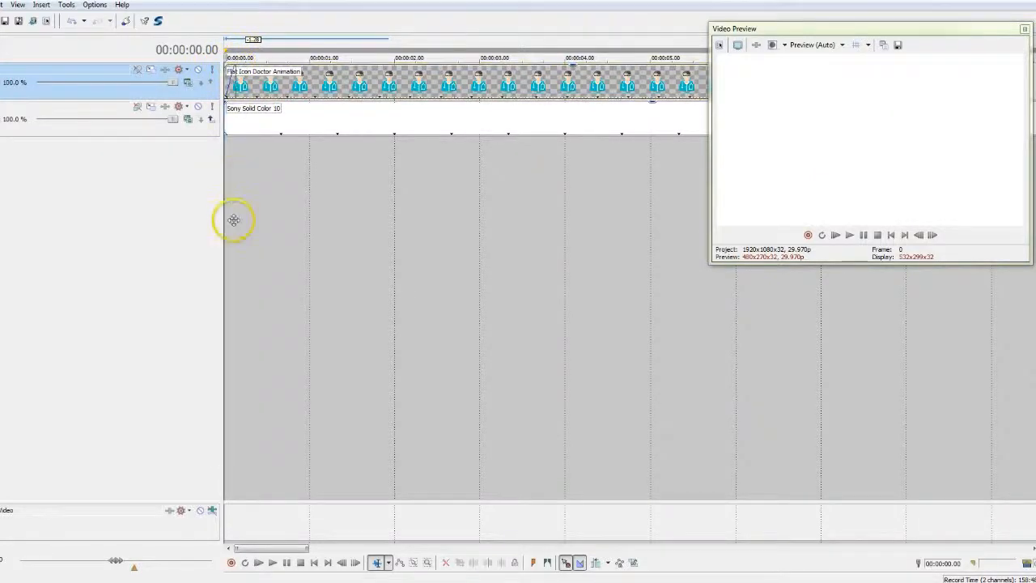
pyautogui.scroll(-5, 231, 230)
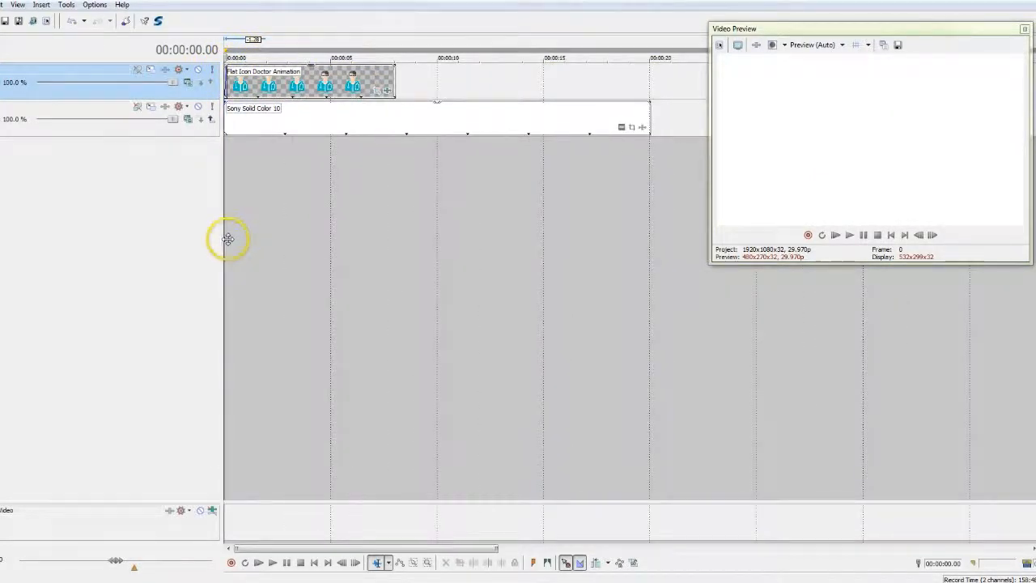
# Step: Play the doctor clip repeatedly from the timeline start to check the fade-in combined with the zoom
pyautogui.press('space')
pyautogui.press('space')
pyautogui.press('space')
pyautogui.press('space')
pyautogui.press('space')
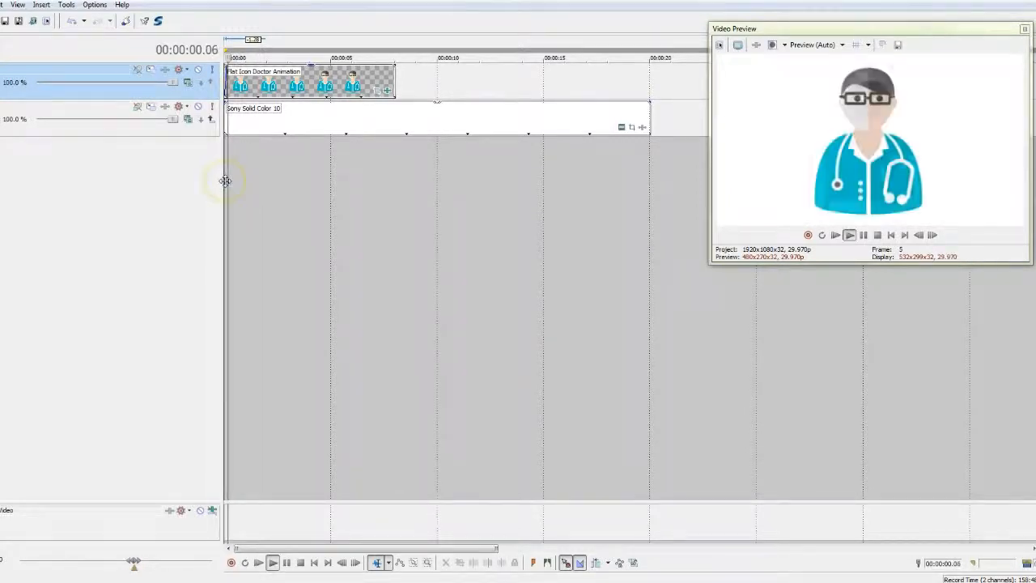
pyautogui.click(224, 181)
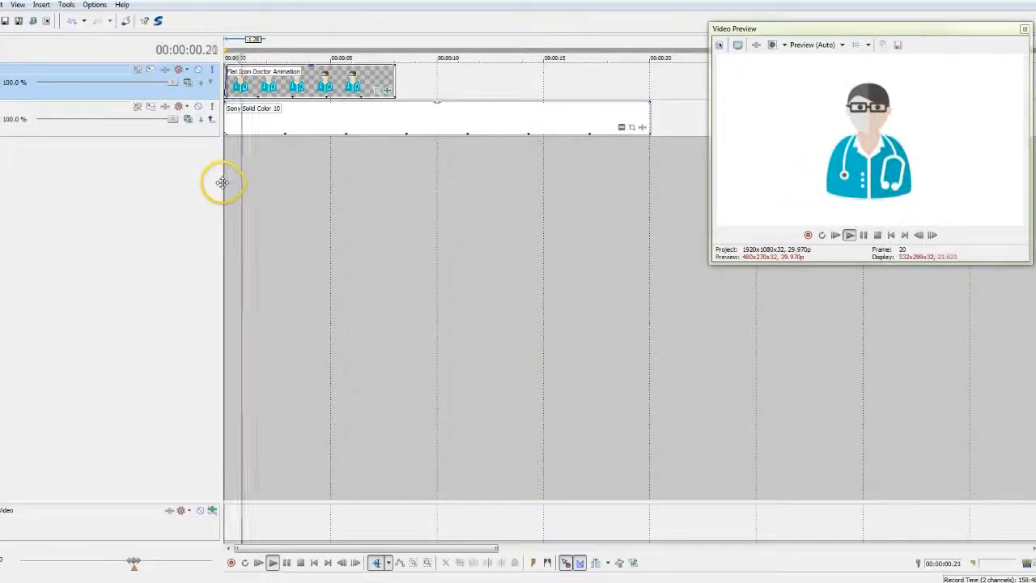
pyautogui.press('space')
pyautogui.click(258, 198)
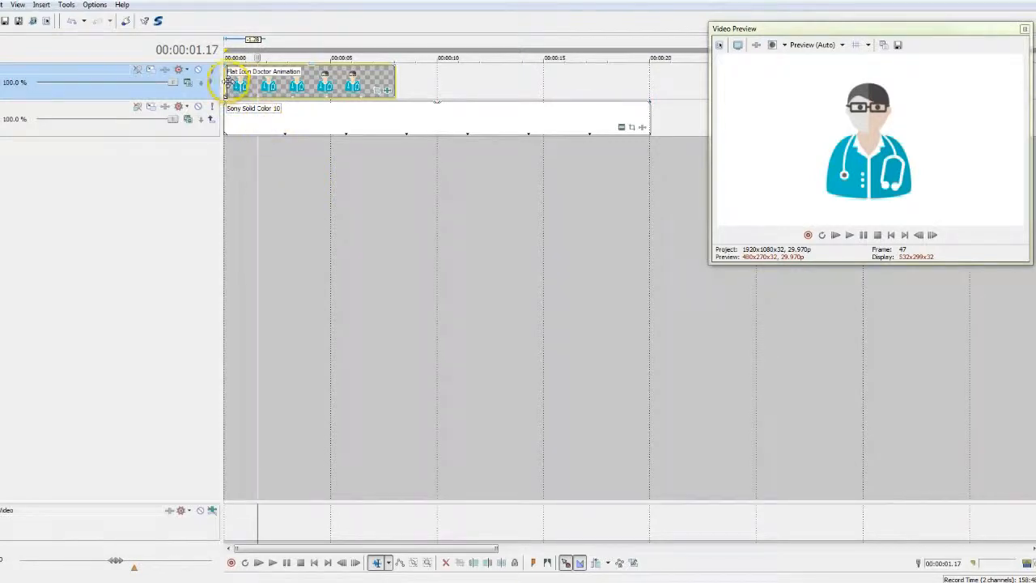
# Step: Restore the doctor clip's trimmed intro so it spans 0 to 10 seconds, and delete its two extra Pan/Crop position keyframes
pyautogui.moveTo(235, 81)
pyautogui.mouseDown()
pyautogui.moveTo(486, 70)
pyautogui.moveTo(416, 72)
pyautogui.moveTo(277, 111)
pyautogui.moveTo(349, 118)
pyautogui.moveTo(366, 107)
pyautogui.moveTo(332, 92)
pyautogui.moveTo(238, 103)
pyautogui.moveTo(245, 91)
pyautogui.mouseUp()
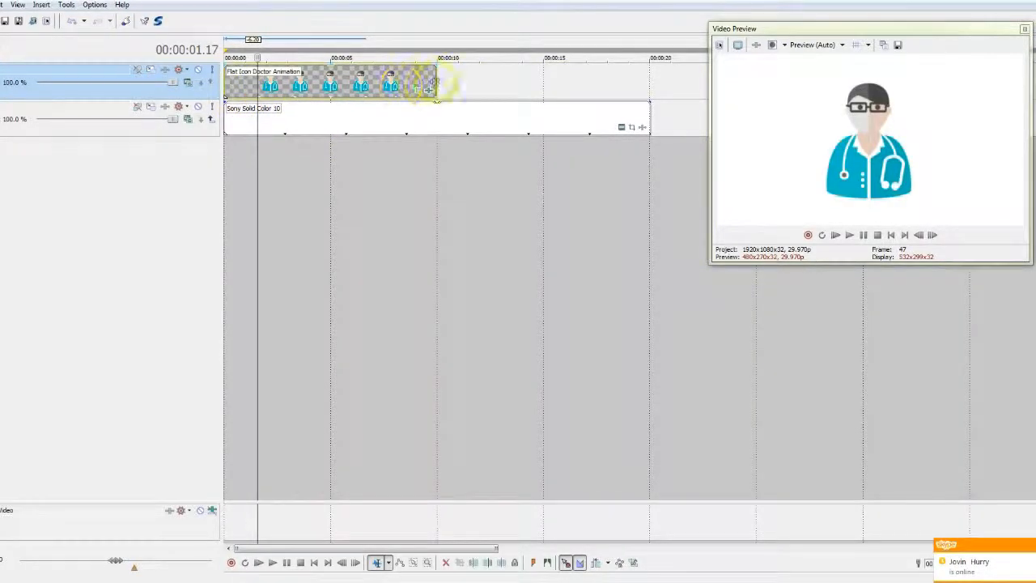
pyautogui.click(427, 90)
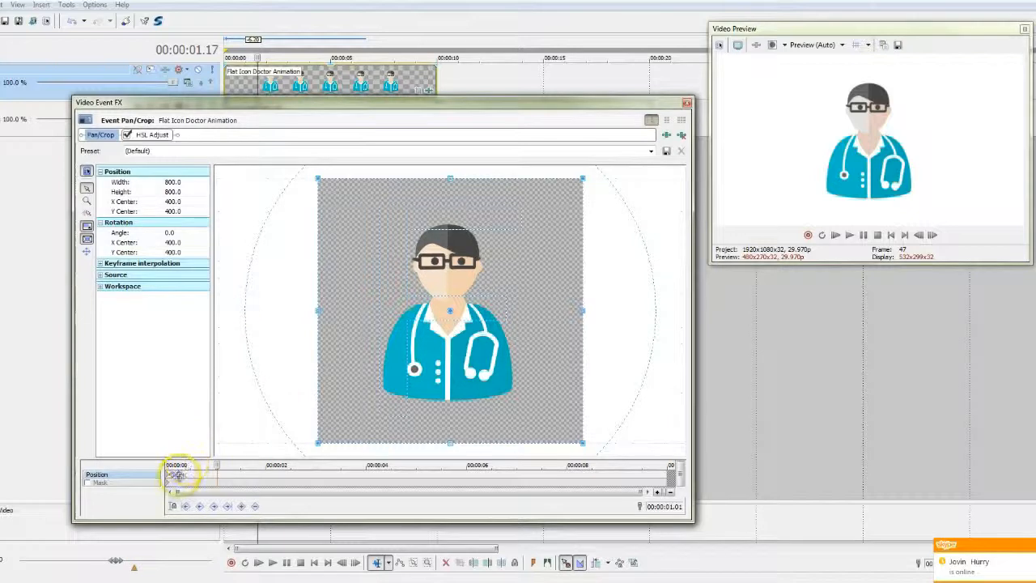
pyautogui.rightClick(177, 474)
pyautogui.click(194, 388)
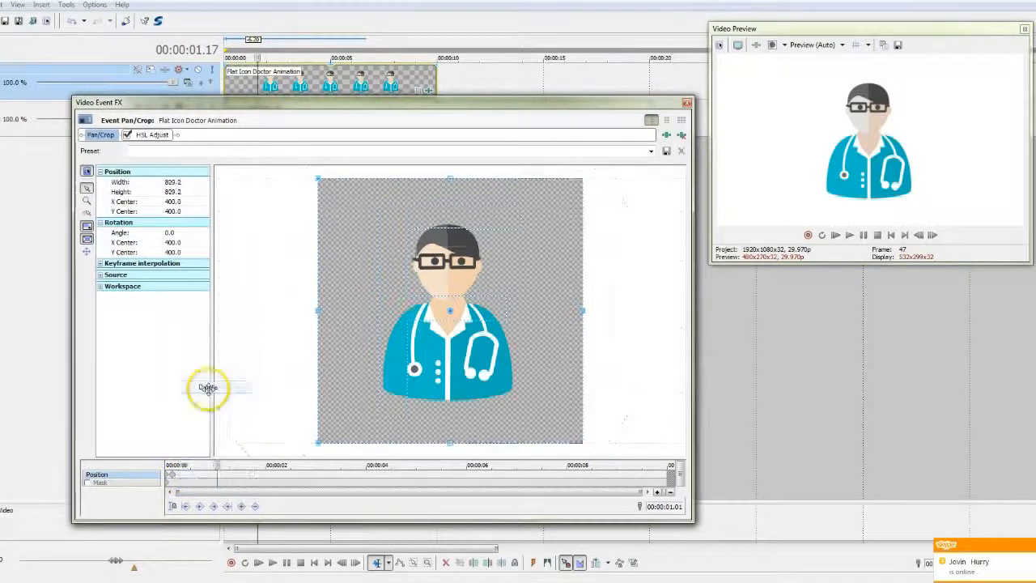
pyautogui.rightClick(172, 474)
pyautogui.click(200, 386)
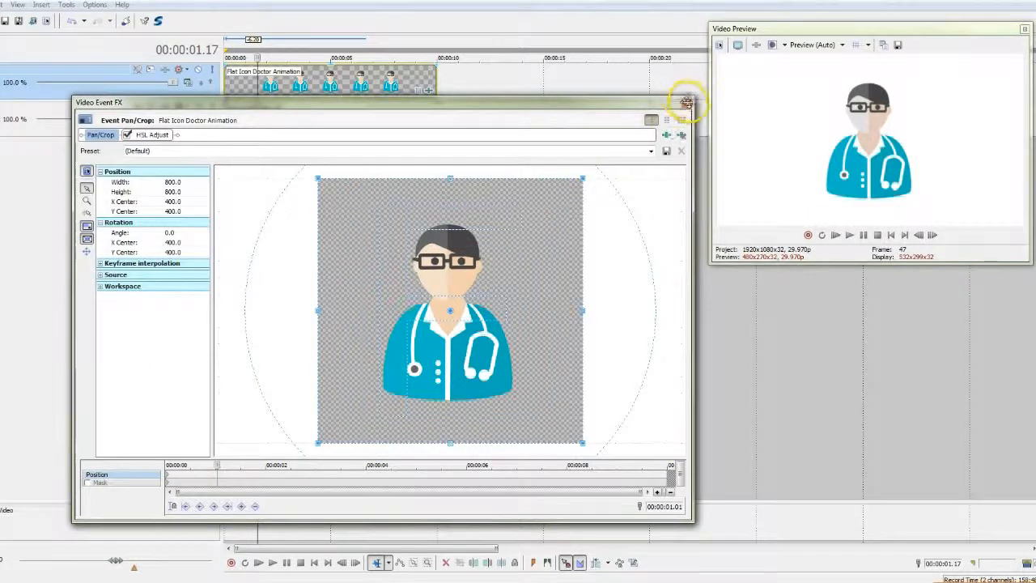
pyautogui.click(686, 102)
# Step: Play the restored doctor clip from the timeline start to review its original intro
pyautogui.click(226, 185)
pyautogui.press('space')
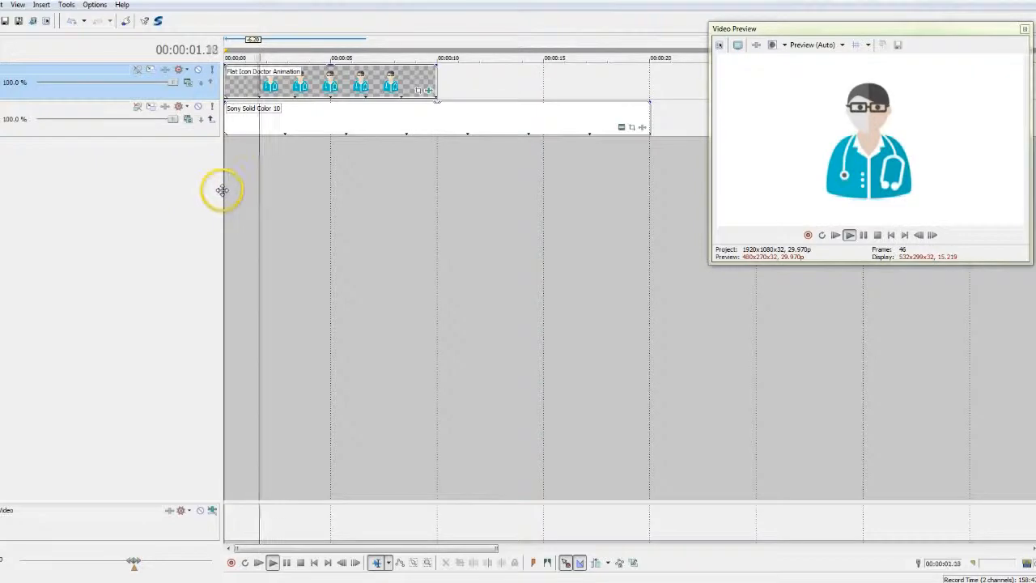
pyautogui.press('space')
pyautogui.press('space')
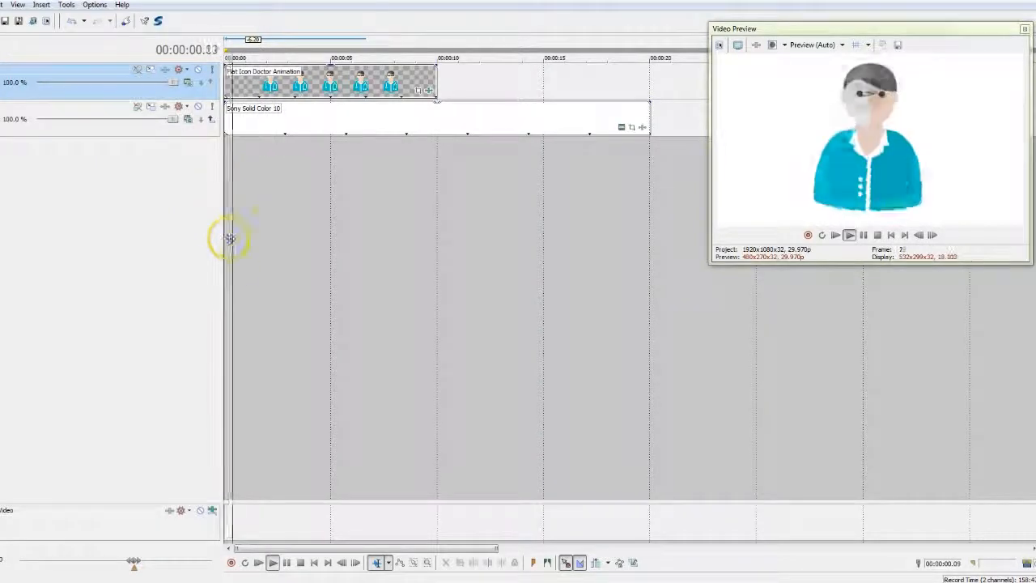
pyautogui.press('space')
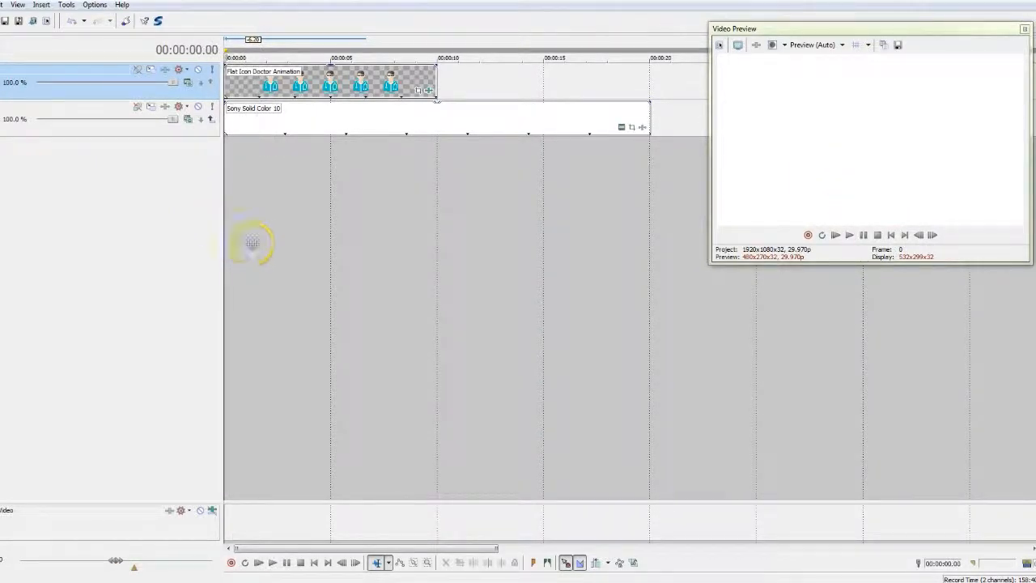
# Step: Enlarge the doctor clip's Pan/Crop frame to about 2,124 by 2,124 at its first keyframe so the icon appears smaller
pyautogui.click(337, 81)
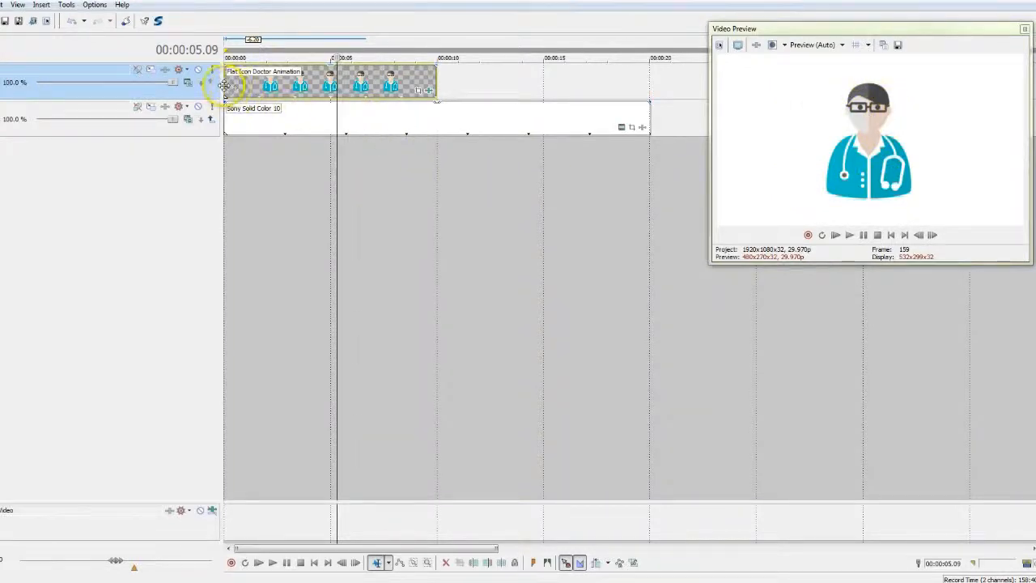
pyautogui.click(417, 90)
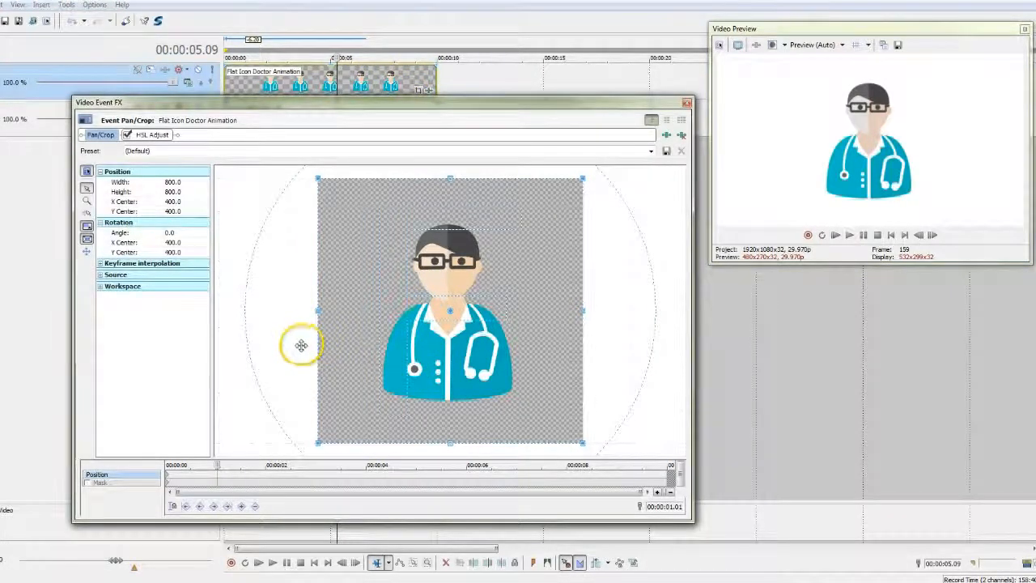
pyautogui.scroll(-5, 301, 346)
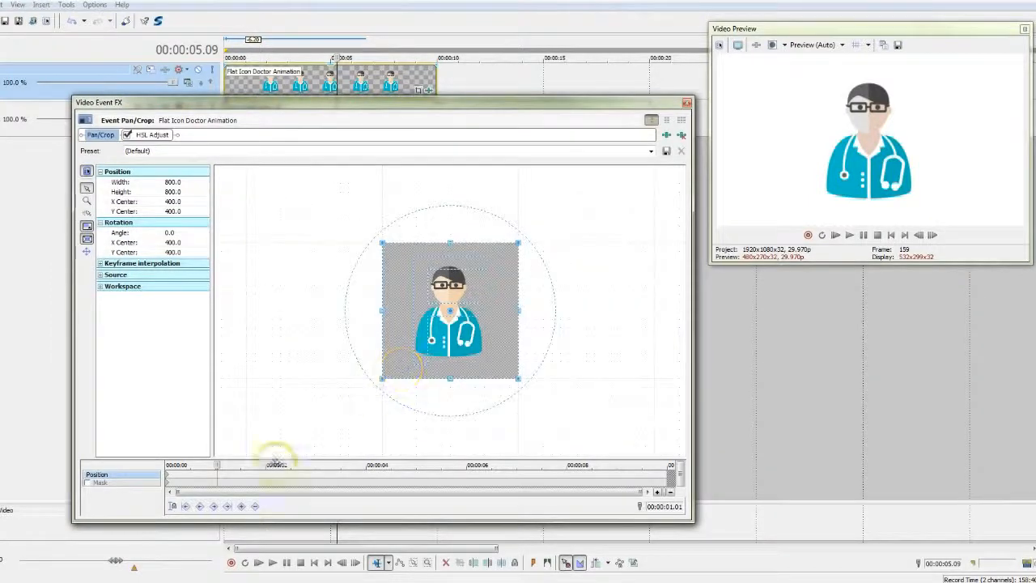
pyautogui.click(166, 476)
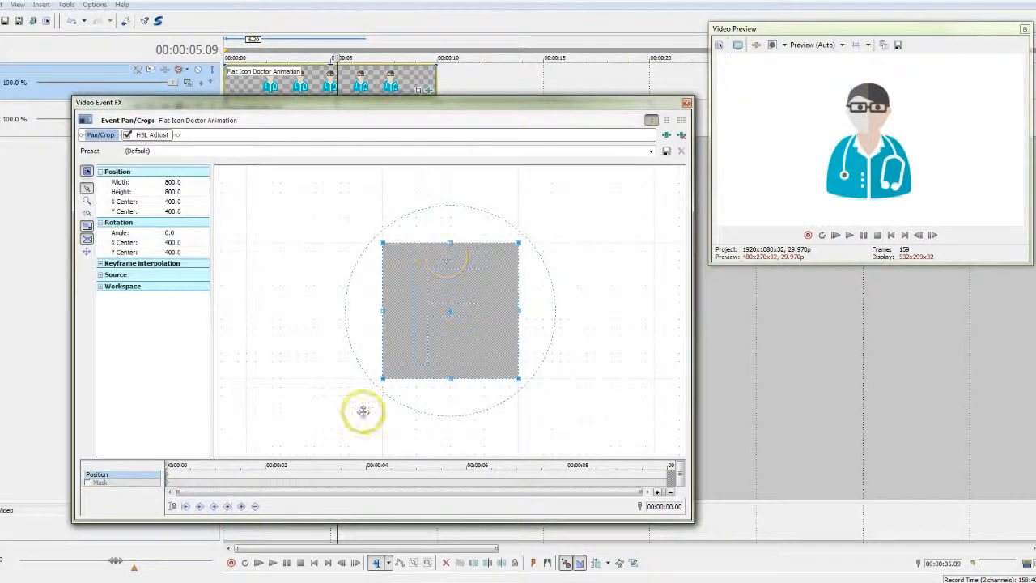
pyautogui.moveTo(381, 378); pyautogui.dragTo(298, 461)
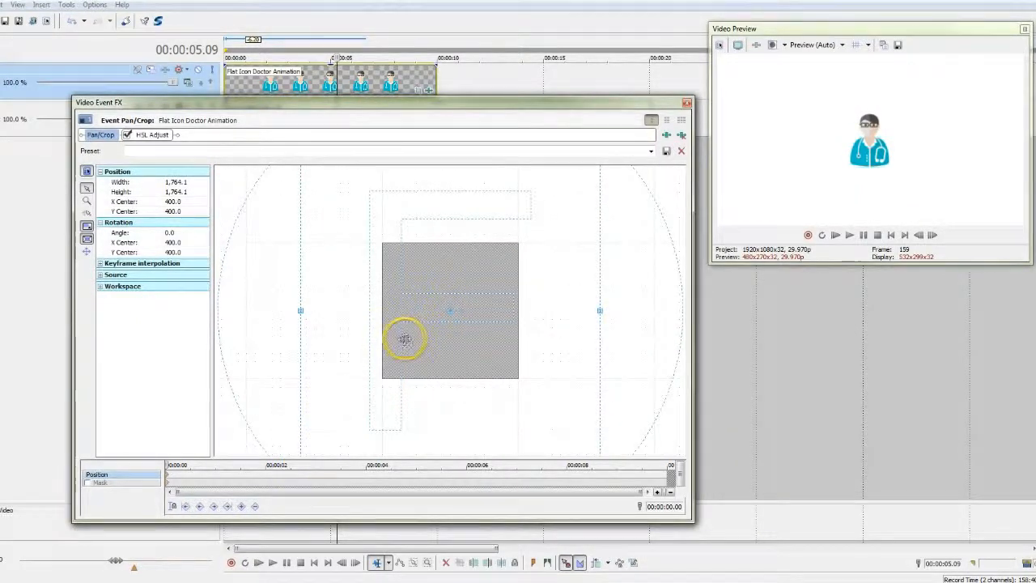
pyautogui.scroll(-4, 405, 340)
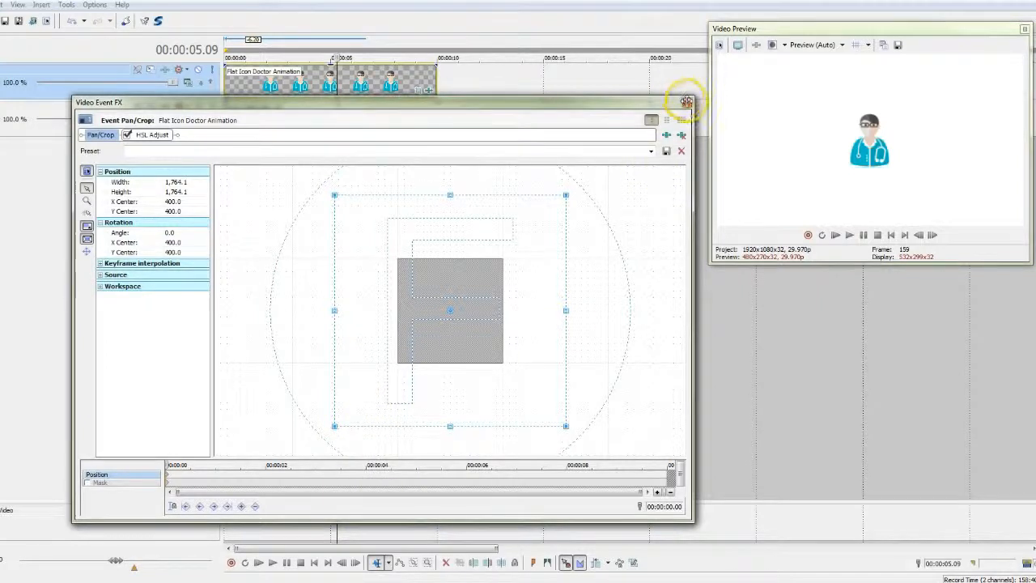
pyautogui.moveTo(335, 426); pyautogui.dragTo(312, 447)
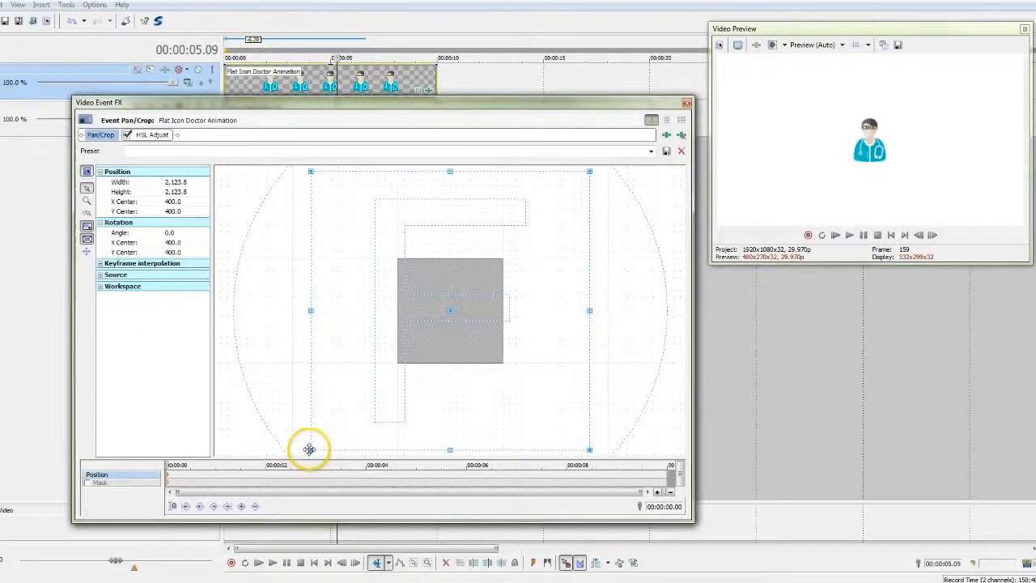
pyautogui.click(686, 102)
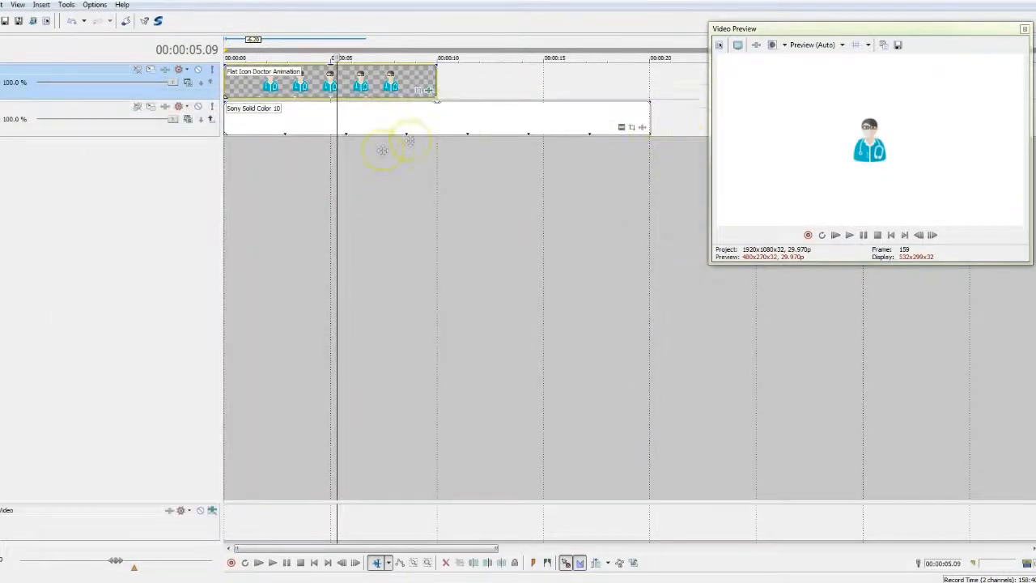
# Step: Play the timeline from the start to check the smaller doctor icon's animation
pyautogui.click(291, 156)
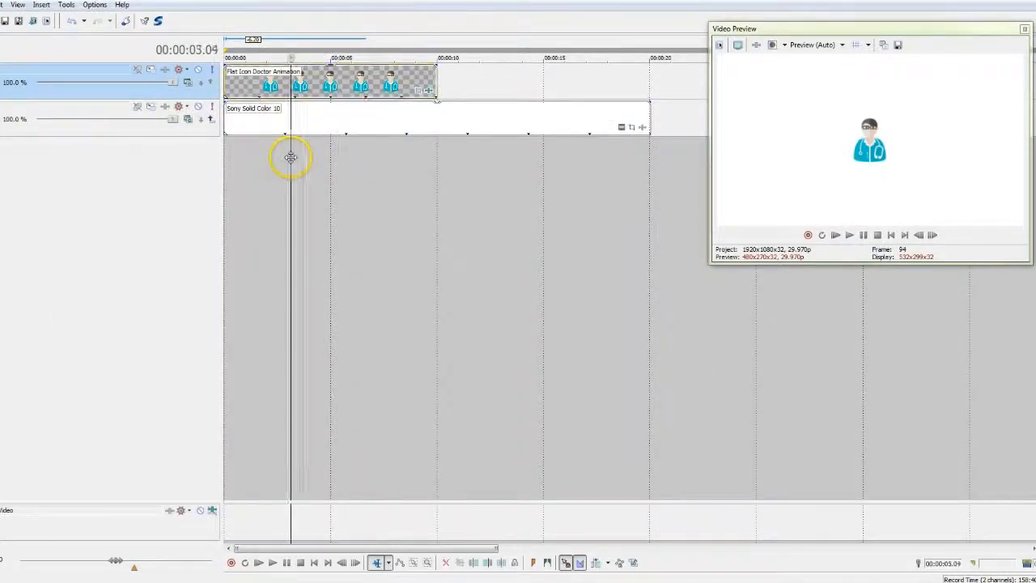
pyautogui.click(225, 162)
pyautogui.press('space')
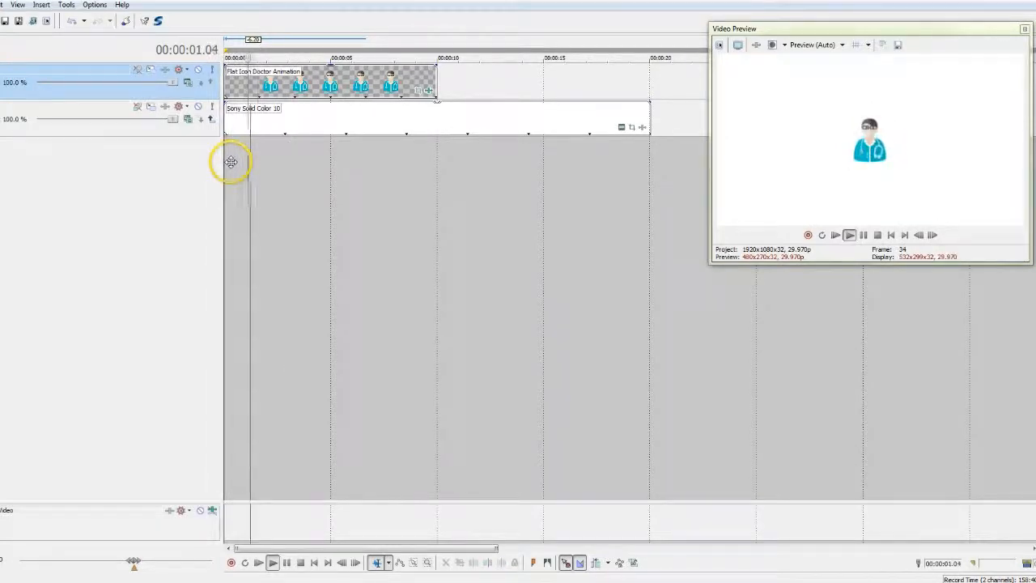
pyautogui.press('space')
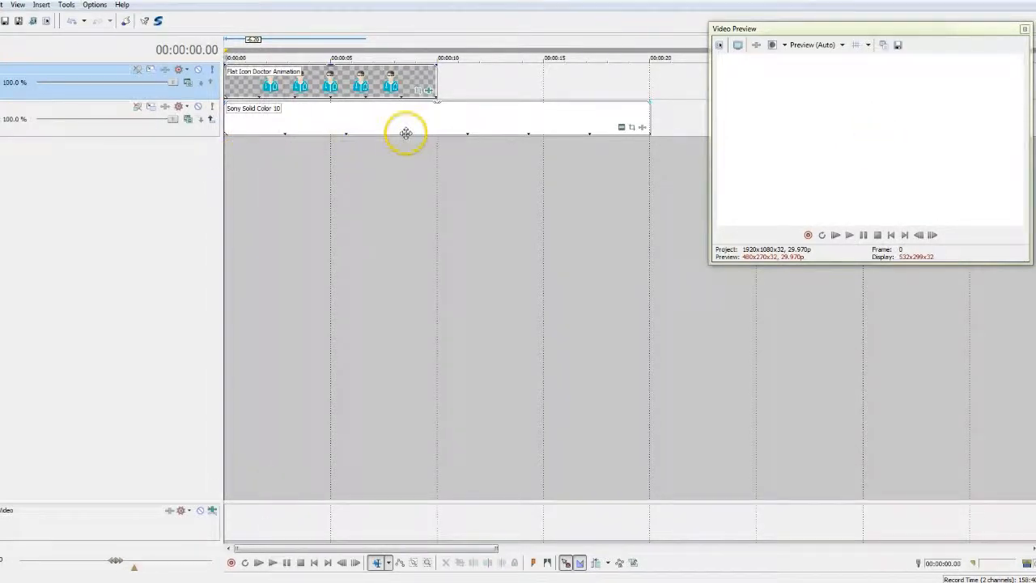
# Step: Select the doctor clip and place the playhead at its end, 00:00:10.00
pyautogui.click(376, 85)
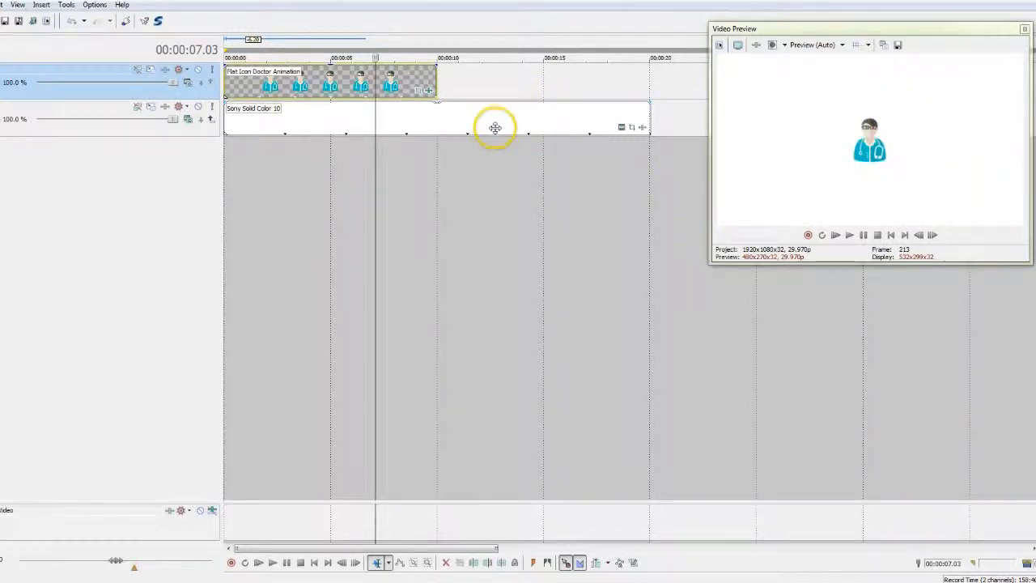
pyautogui.click(436, 71)
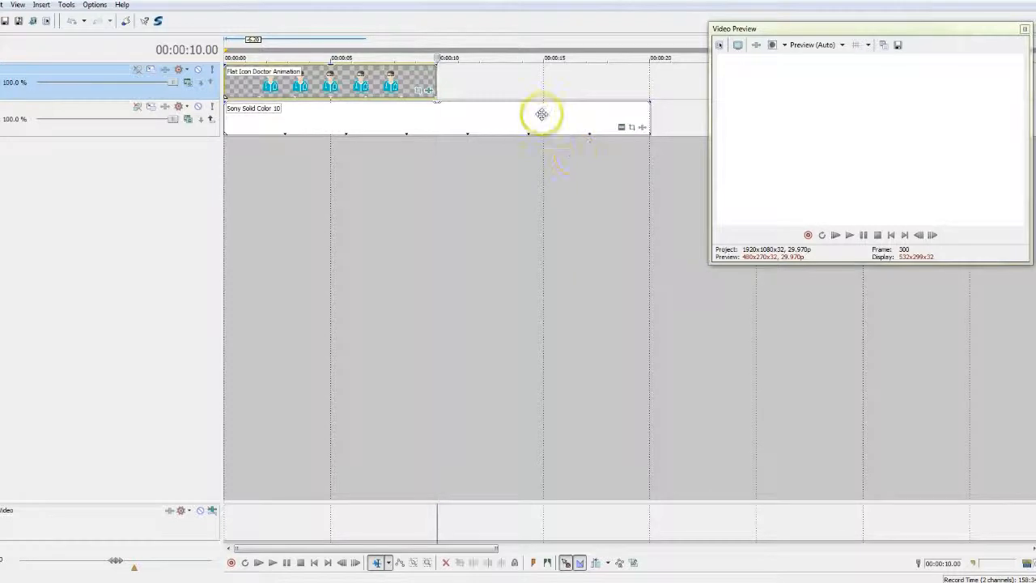
# Step: Play the closing section of the doctor clip from about 00:00:09 to review how the icon ends
pyautogui.click(423, 77)
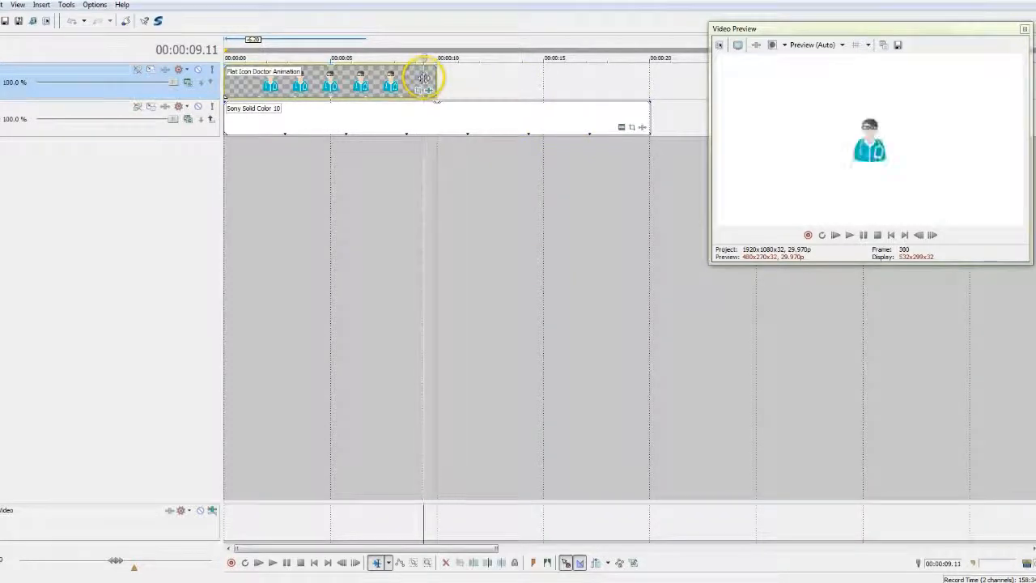
pyautogui.press('space')
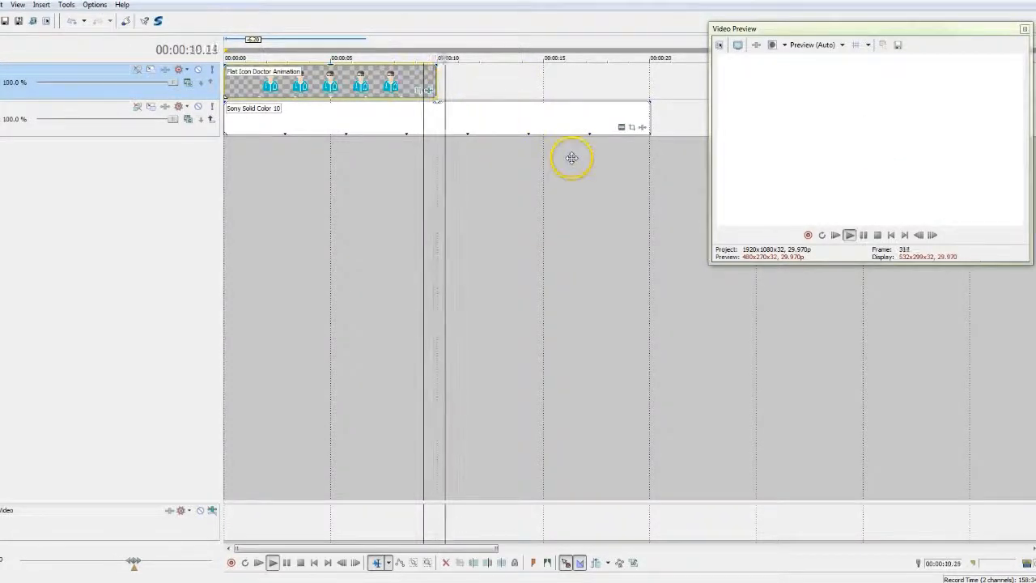
pyautogui.click(414, 78)
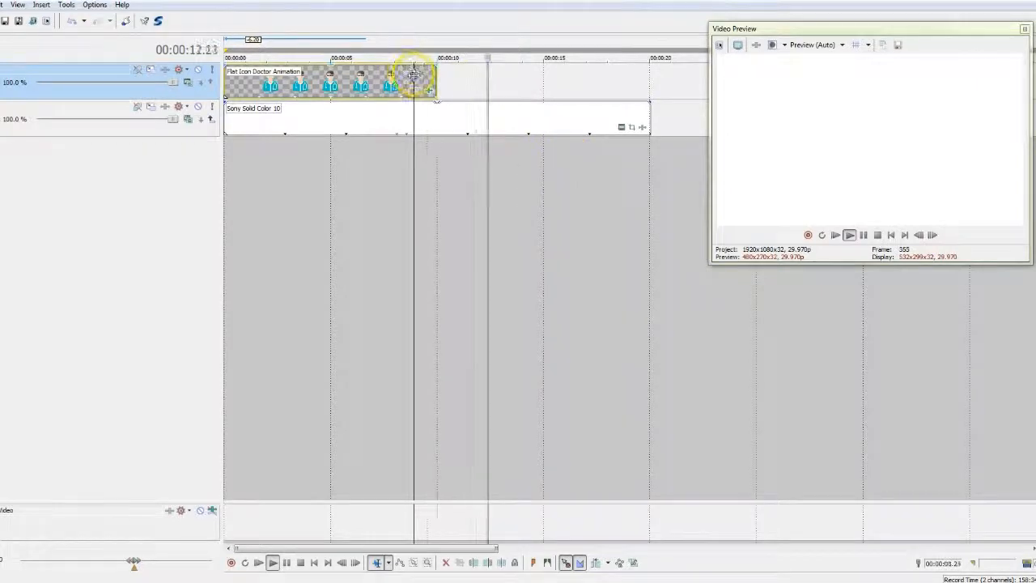
pyautogui.press('space')
pyautogui.press('space')
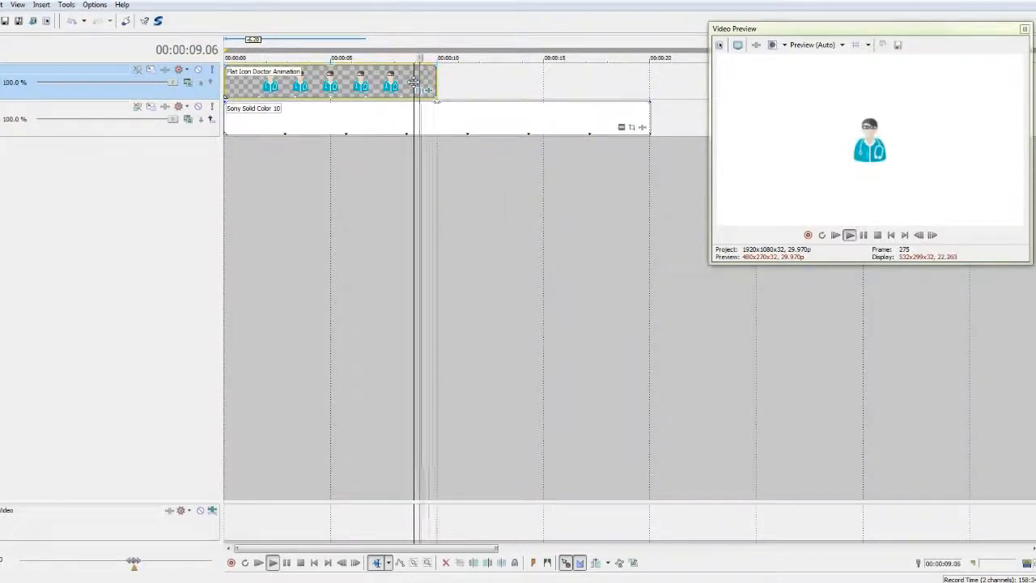
pyautogui.press('space')
pyautogui.press('space')
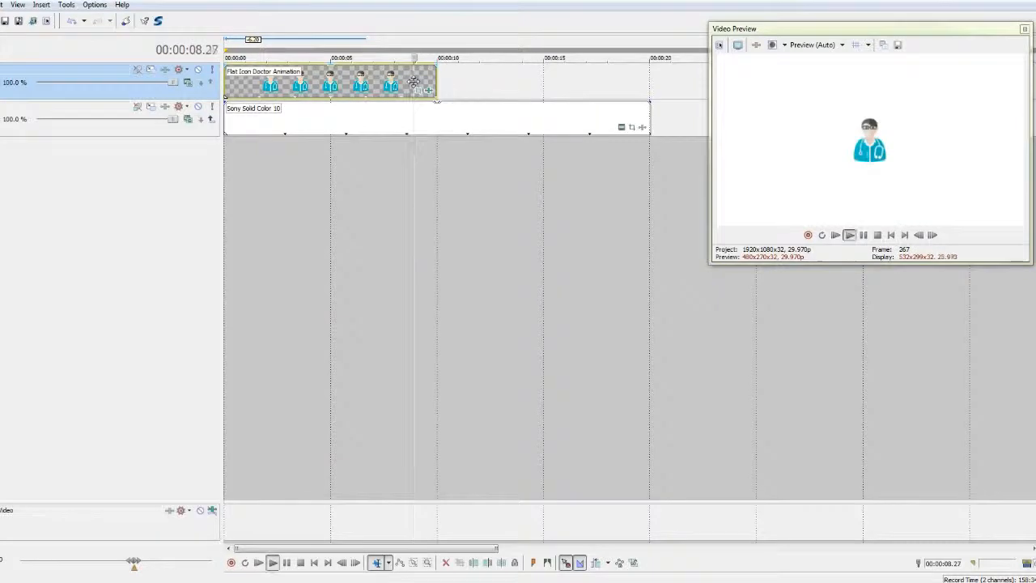
pyautogui.press('space')
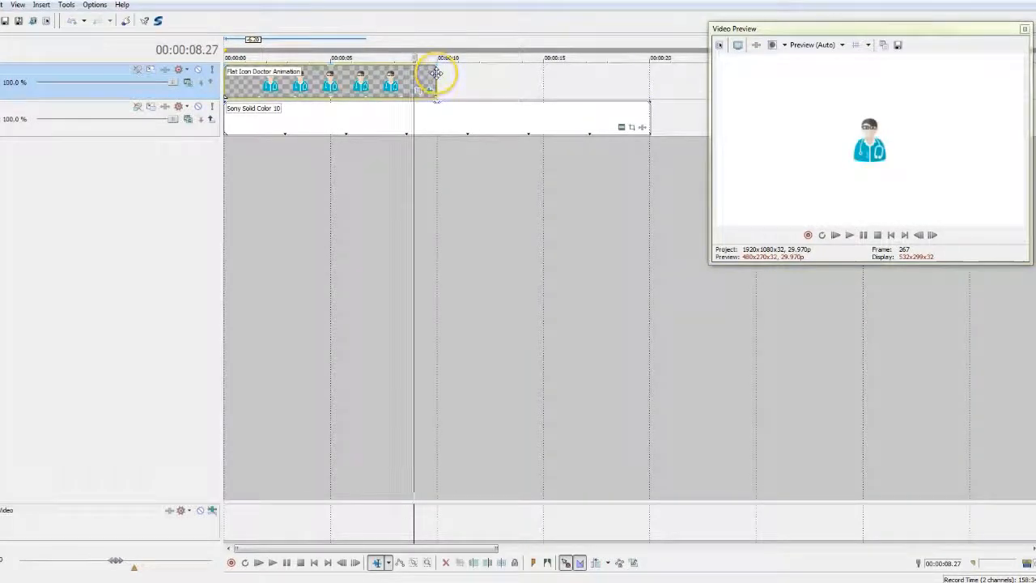
# Step: Trim the doctor clip's end back to about 00:00:08.17, before its outro, and play the last section
pyautogui.moveTo(436, 73); pyautogui.dragTo(404, 86)
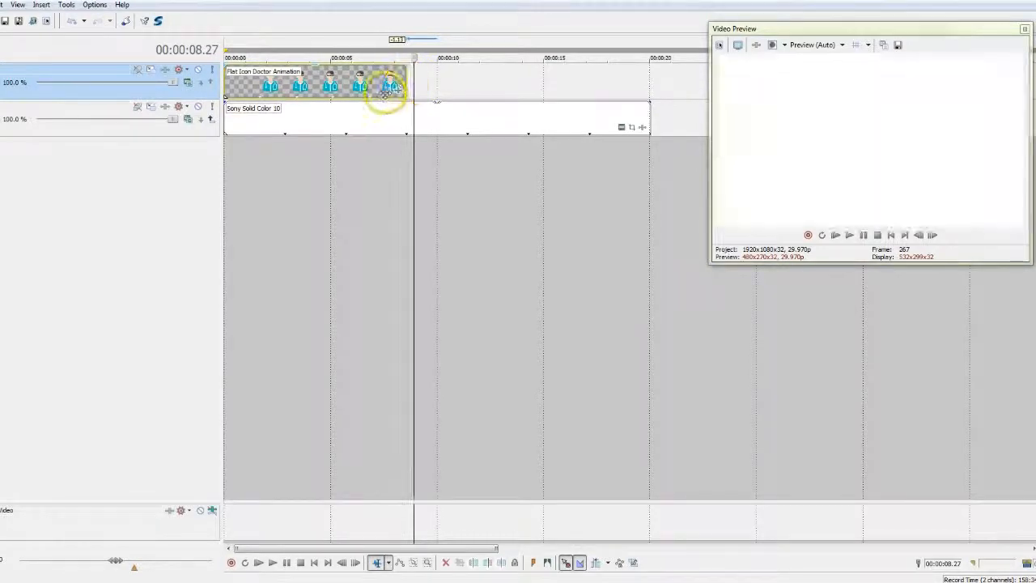
pyautogui.click(389, 73)
pyautogui.press('space')
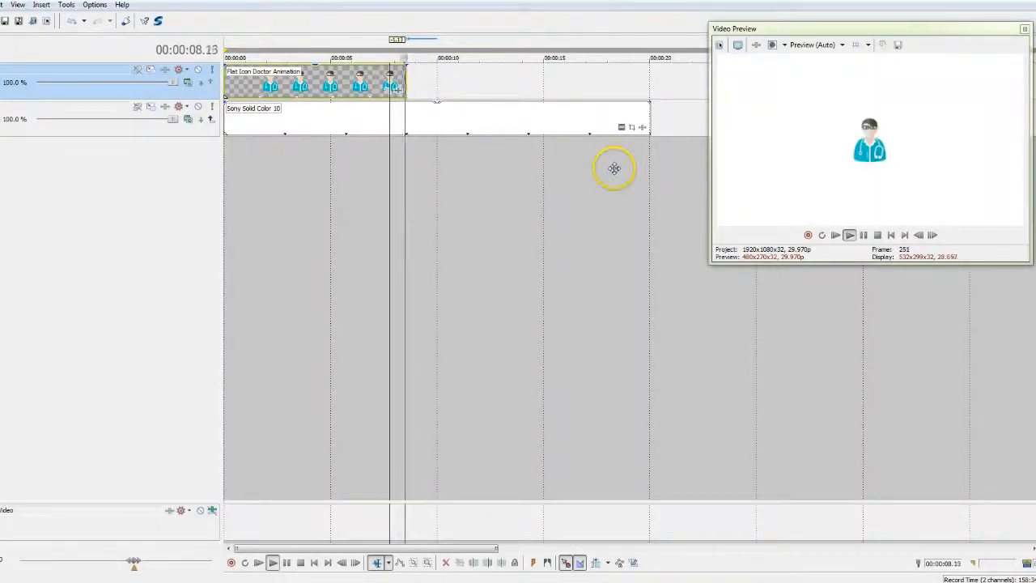
pyautogui.press('space')
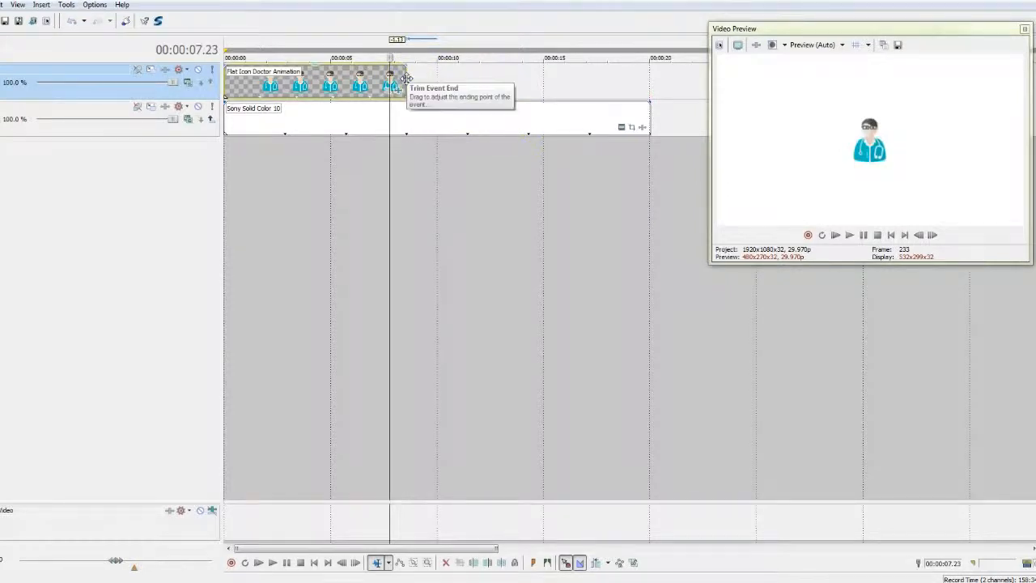
# Step: Split off the doctor clip's last frame at 00:00:08.16 and create a subclip from that one-frame piece
pyautogui.click(409, 82)
pyautogui.scroll(3, 441, 134)
pyautogui.scroll(2, 445, 142)
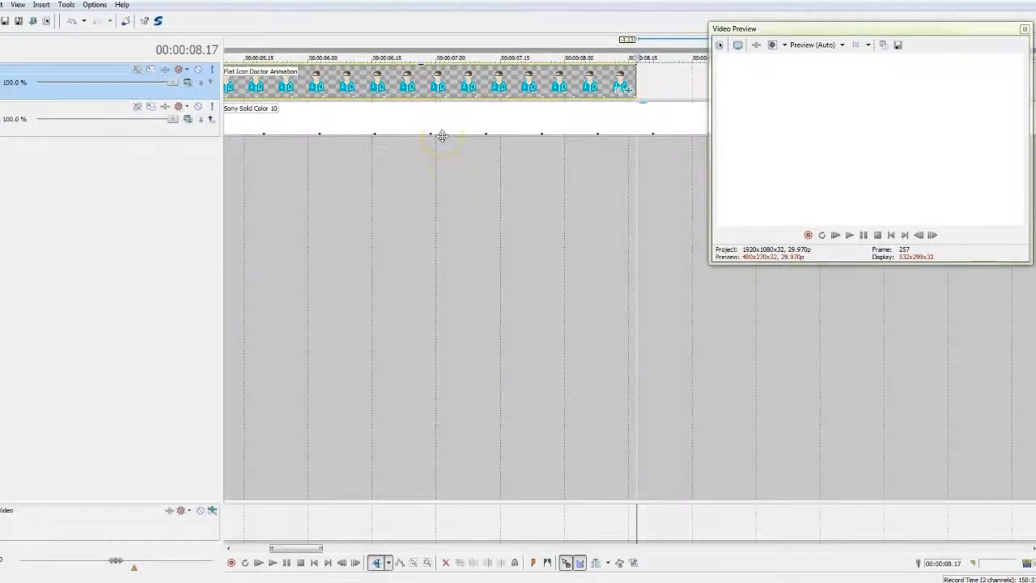
pyautogui.press('Left')
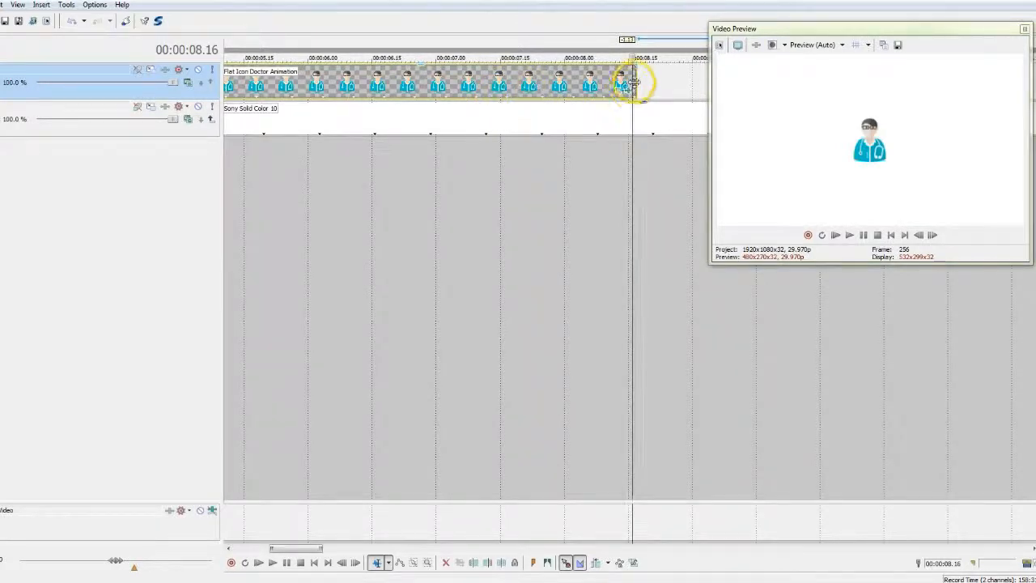
pyautogui.moveTo(636, 82); pyautogui.dragTo(634, 82)
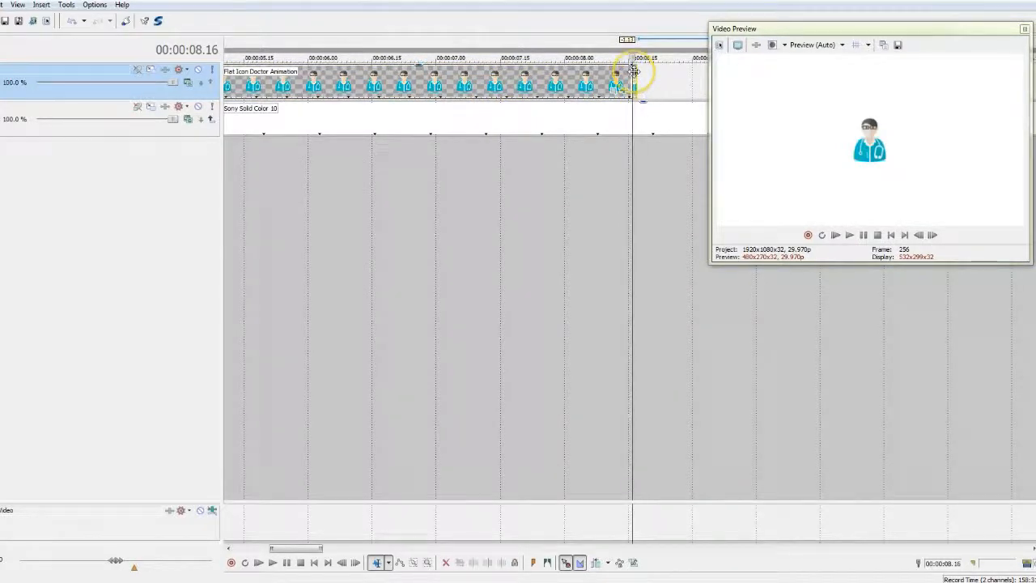
pyautogui.rightClick(634, 71)
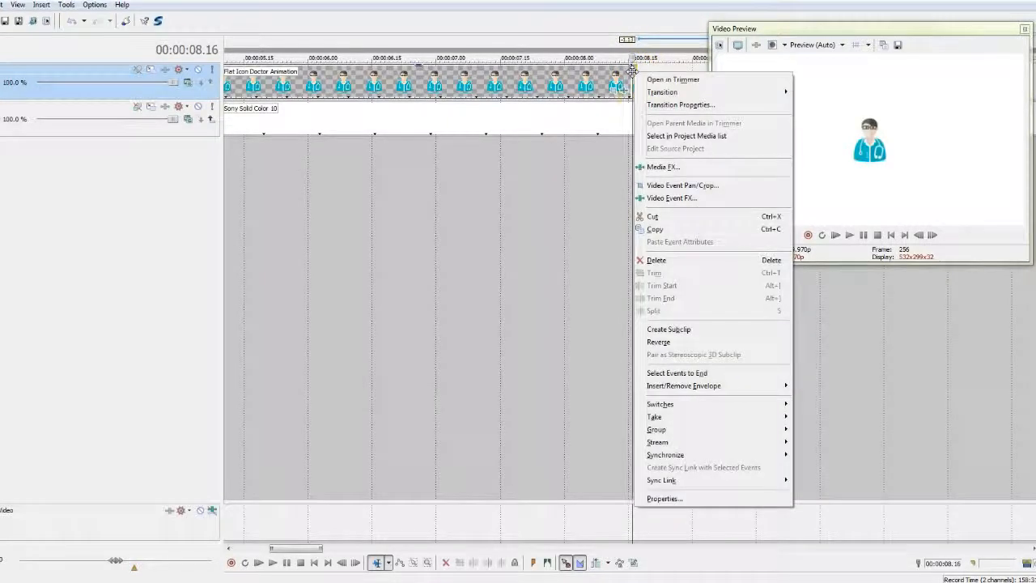
pyautogui.click(663, 330)
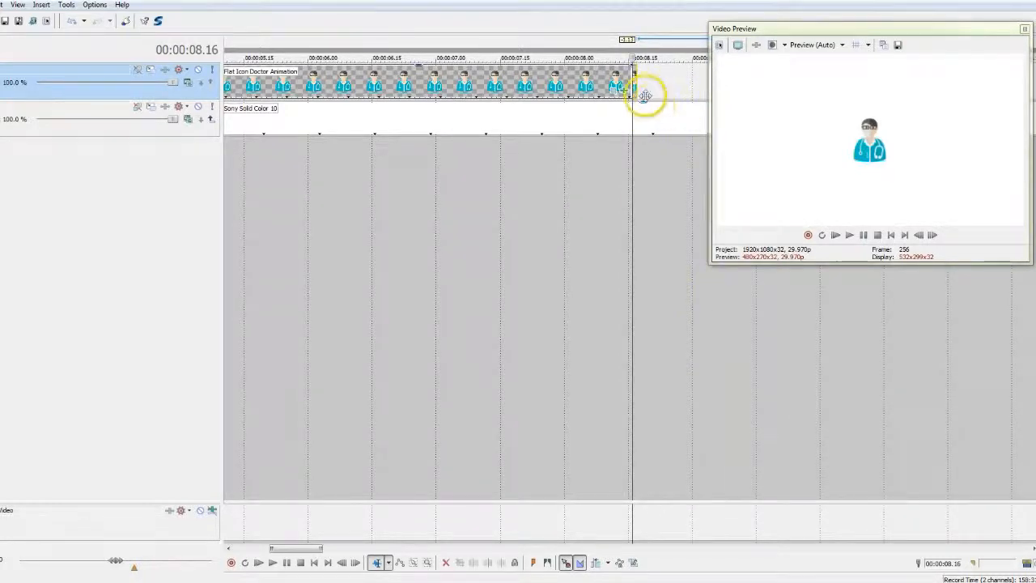
# Step: Extend the one-frame doctor subclip to the end of the white background at about 00:00:20
pyautogui.moveTo(636, 81); pyautogui.dragTo(744, 149)
pyautogui.scroll(-5, 639, 225)
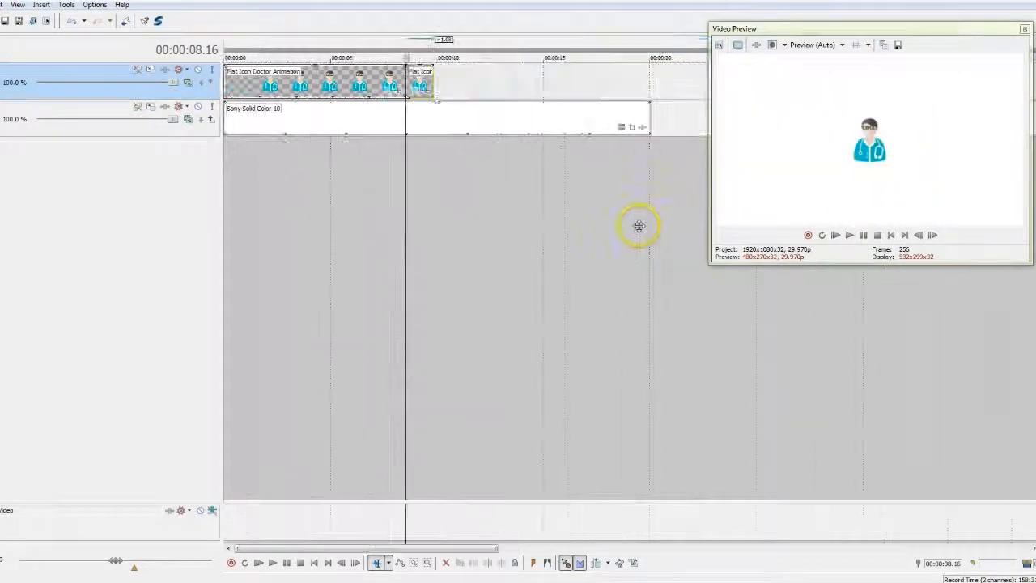
pyautogui.moveTo(434, 79); pyautogui.dragTo(651, 73)
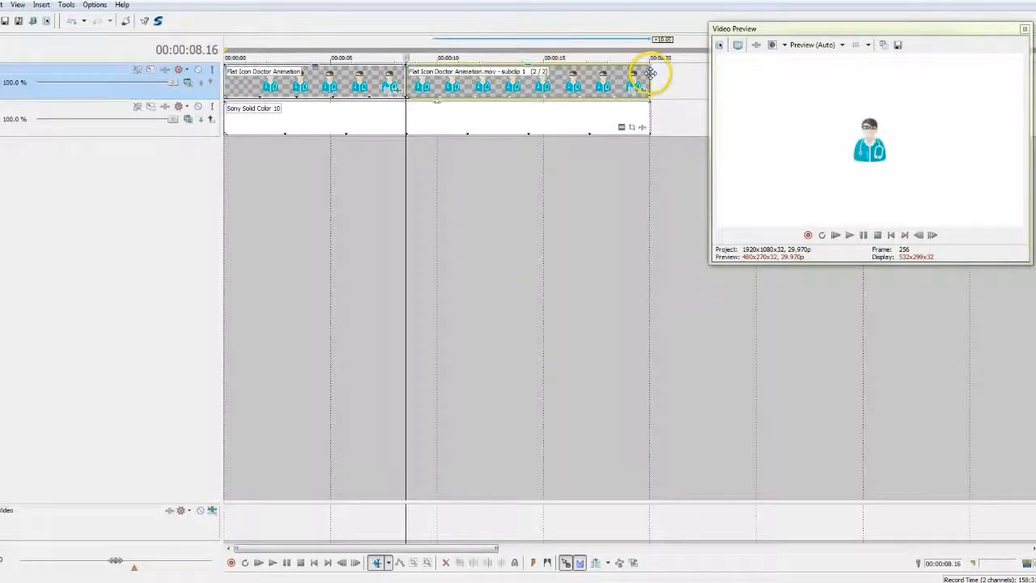
# Step: Play the timeline from the start and again from 00:00:06.14 to check the transition into the extended subclip
pyautogui.click(398, 180)
pyautogui.click(379, 200)
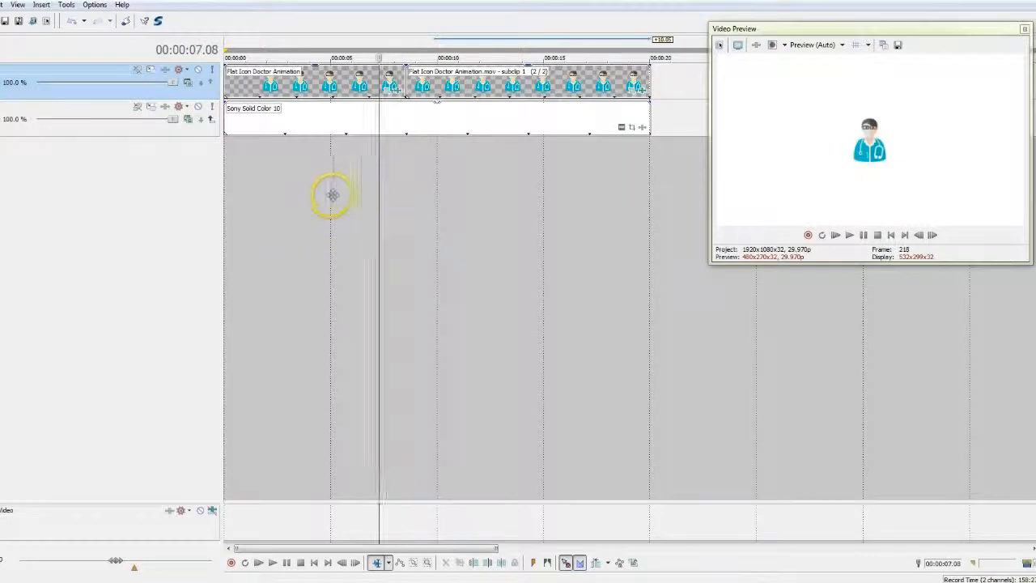
pyautogui.click(228, 183)
pyautogui.press('space')
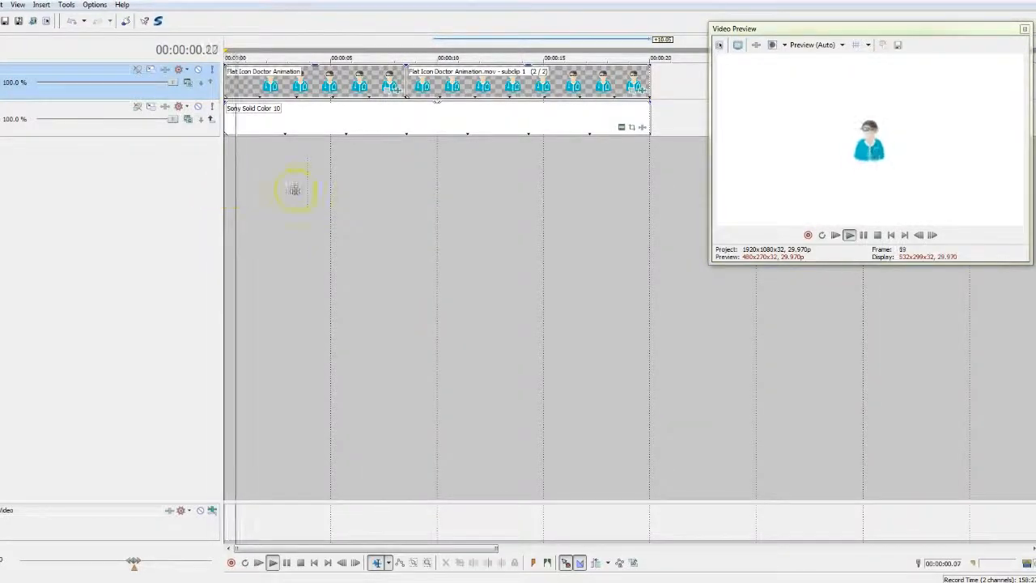
pyautogui.press('space')
pyautogui.click(362, 172)
pyautogui.press('space')
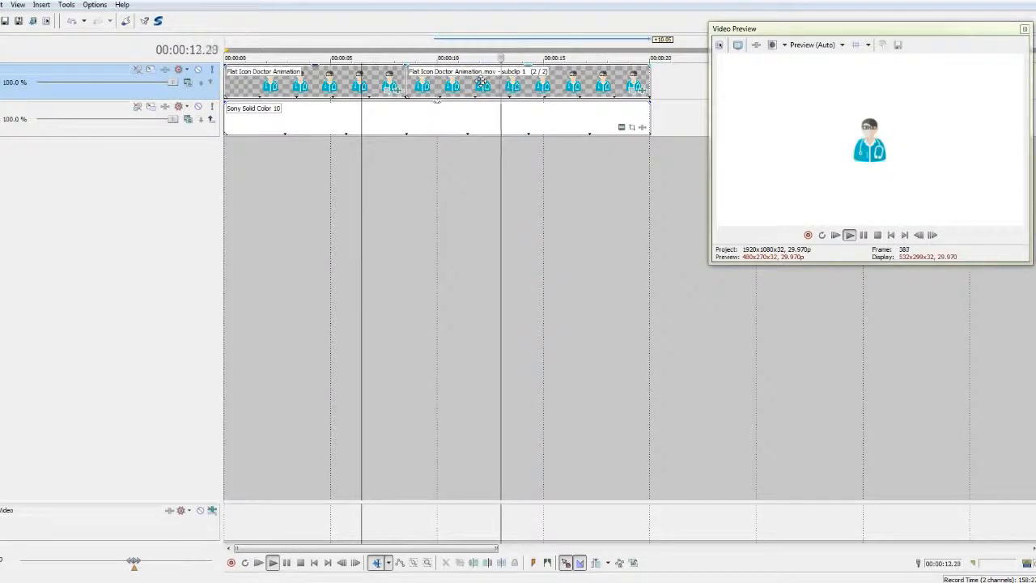
pyautogui.press('space')
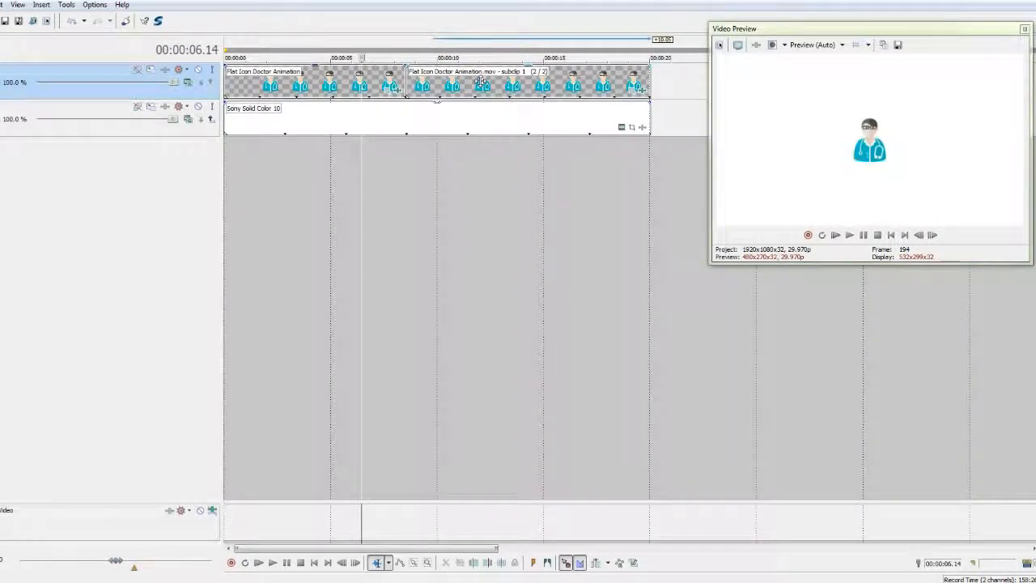
# Step: Group the doctor clip with its extended subclip so that both move together on the timeline
pyautogui.click(360, 79)
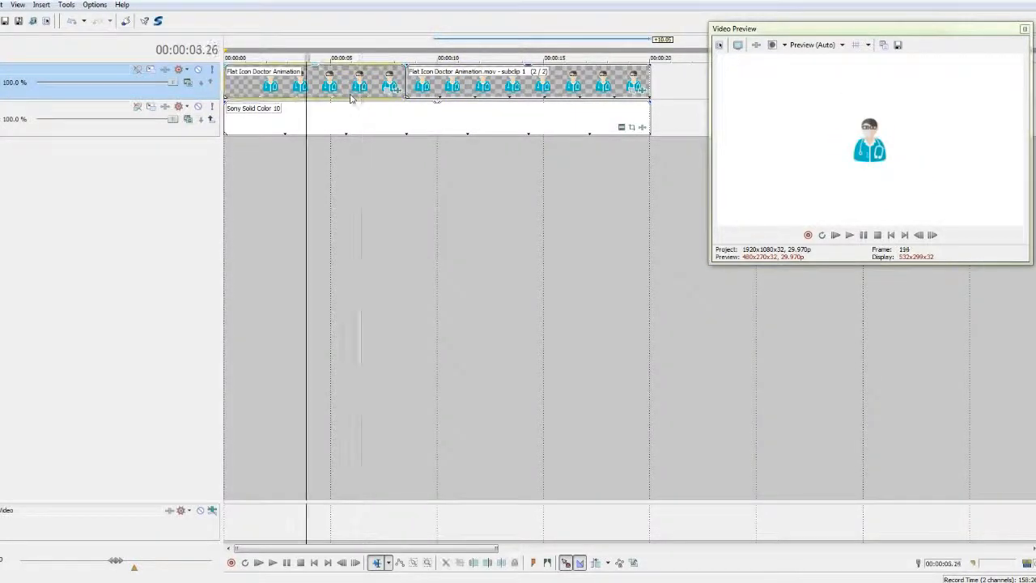
pyautogui.click(500, 84)
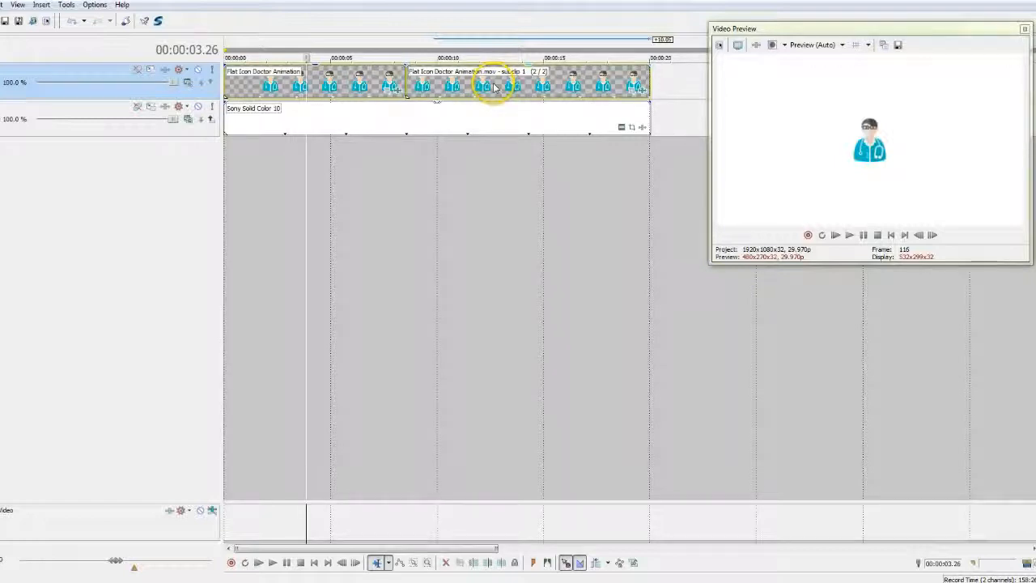
pyautogui.click(510, 122)
pyautogui.click(513, 177)
pyautogui.moveTo(433, 94)
pyautogui.mouseDown()
pyautogui.moveTo(492, 93)
pyautogui.moveTo(439, 93)
pyautogui.mouseUp()
pyautogui.moveTo(340, 84)
pyautogui.mouseDown()
pyautogui.moveTo(416, 84)
pyautogui.moveTo(335, 89)
pyautogui.mouseUp()
pyautogui.moveTo(564, 79); pyautogui.dragTo(362, 91)
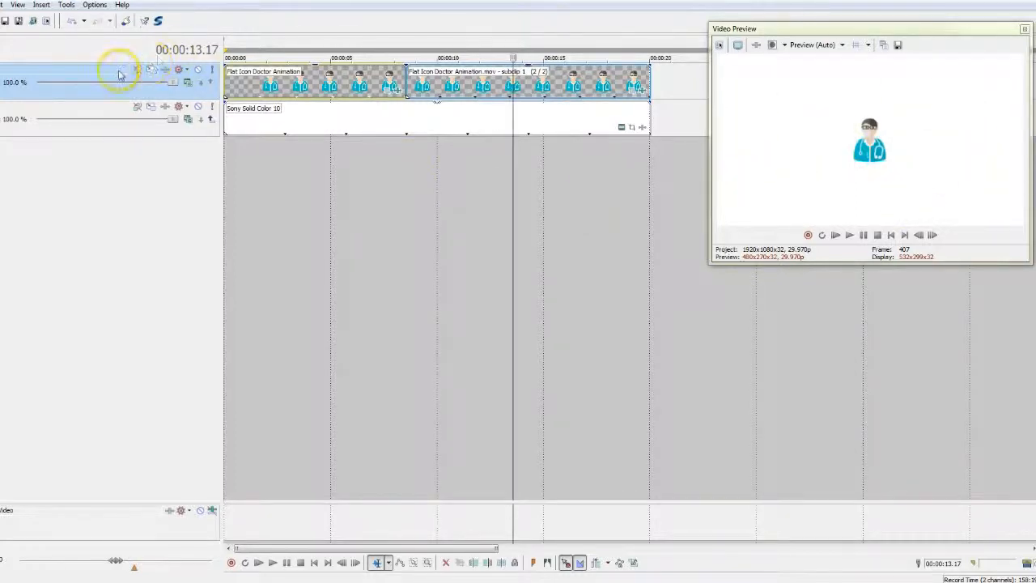
# Step: Duplicate the doctor video track four times above the white background to get five doctor tracks
pyautogui.rightClick(120, 74)
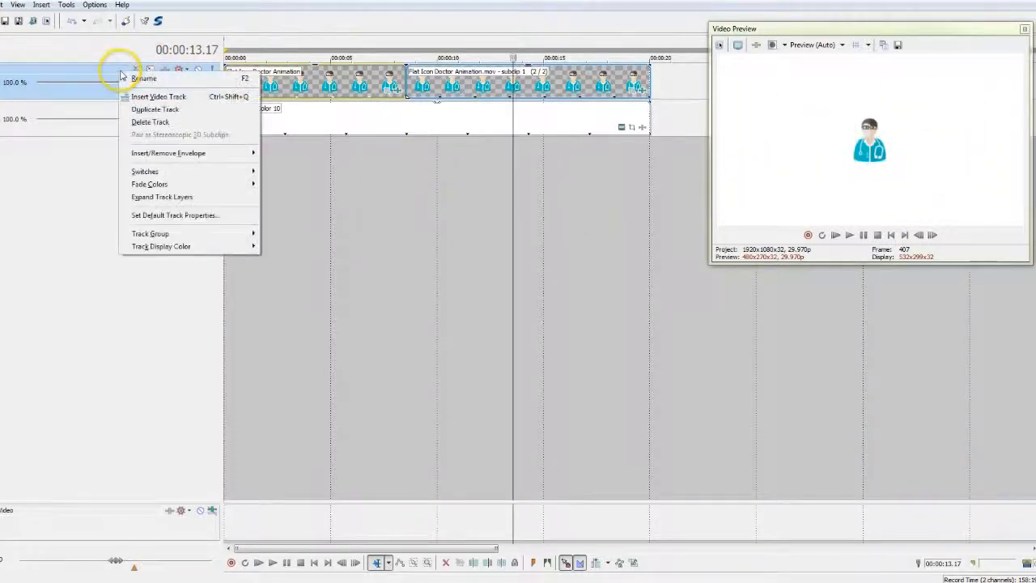
pyautogui.click(133, 113)
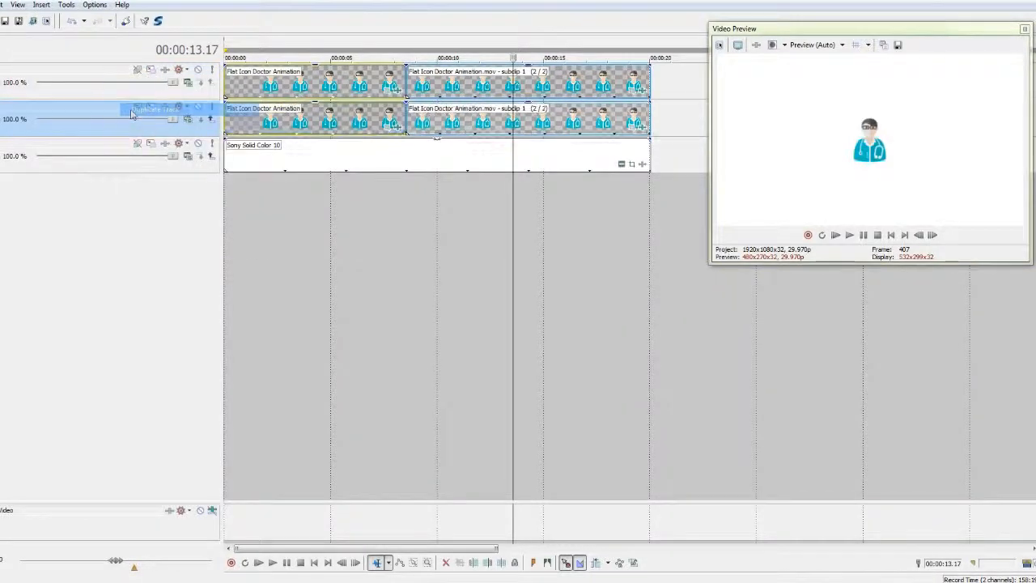
pyautogui.rightClick(112, 72)
pyautogui.click(137, 114)
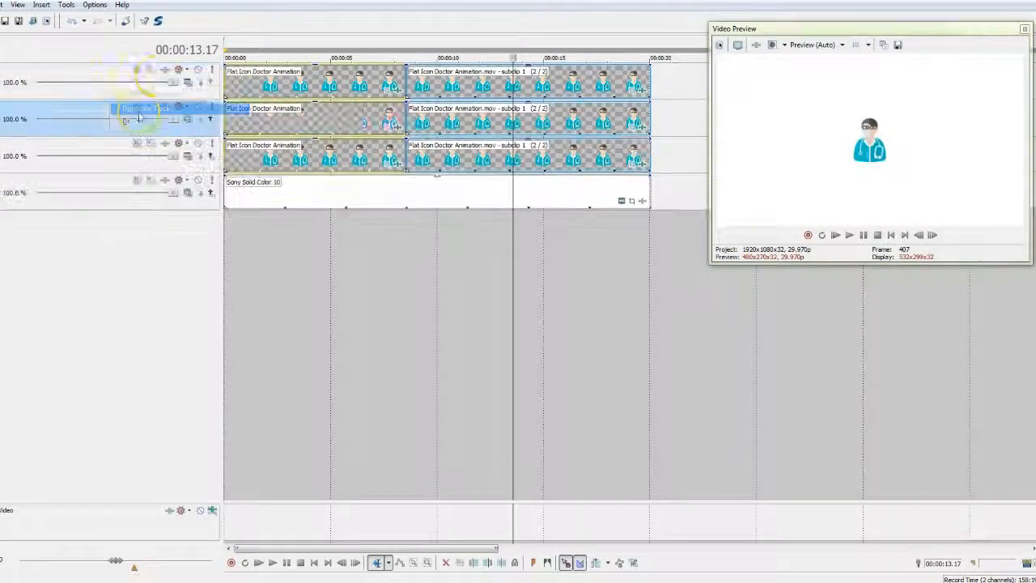
pyautogui.rightClick(118, 75)
pyautogui.click(127, 111)
pyautogui.rightClick(111, 76)
pyautogui.click(126, 115)
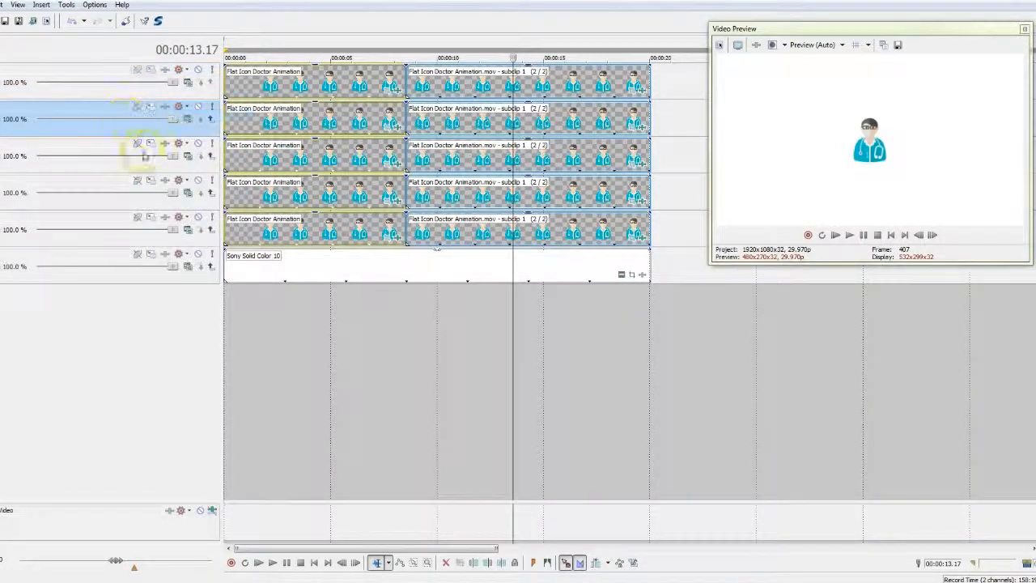
# Step: Select all five doctor tracks and duplicate them together to make ten doctor tracks
pyautogui.click(106, 72)
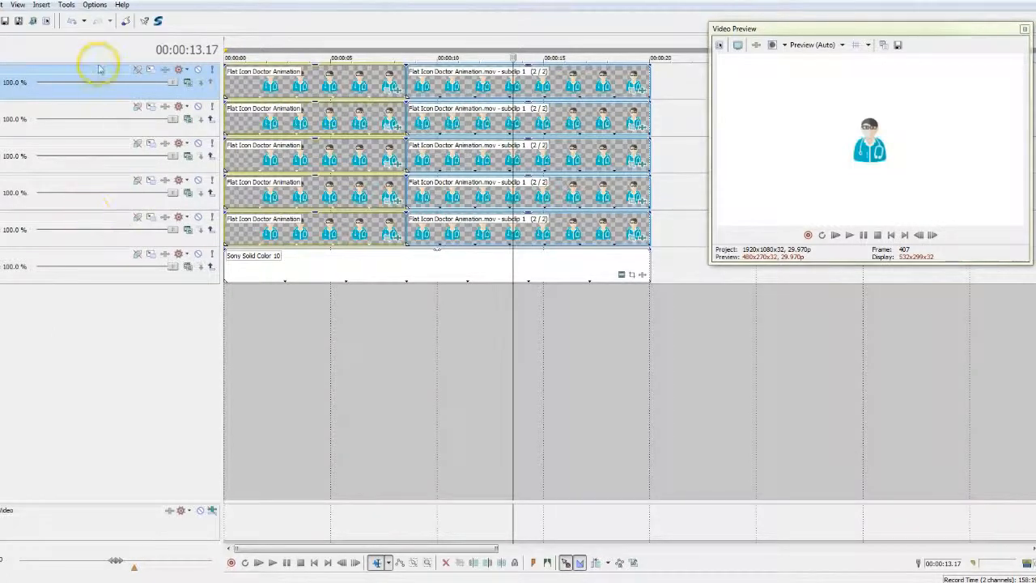
pyautogui.keyDown('shift'); pyautogui.click(94, 222); pyautogui.keyUp('shift')
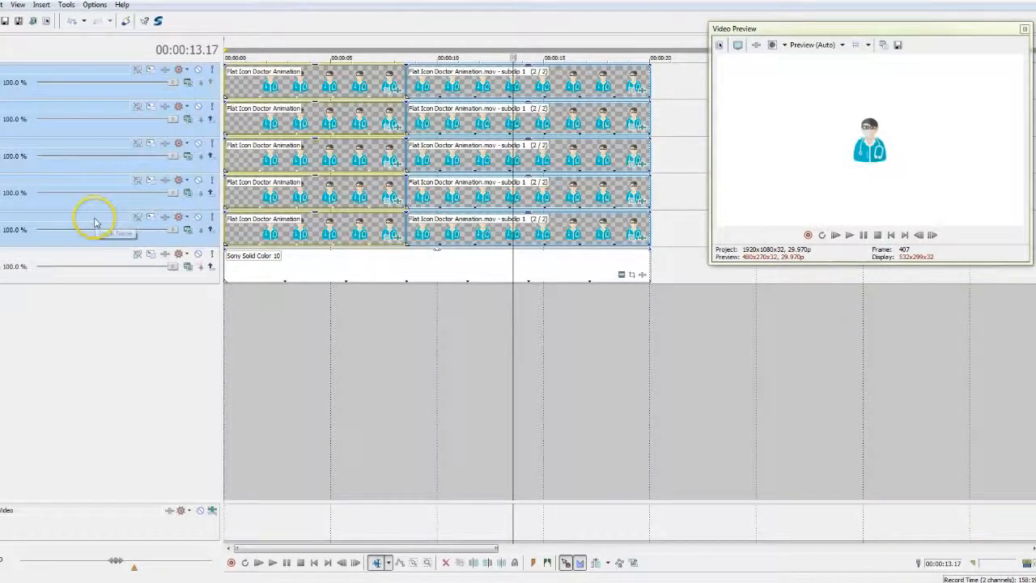
pyautogui.rightClick(89, 72)
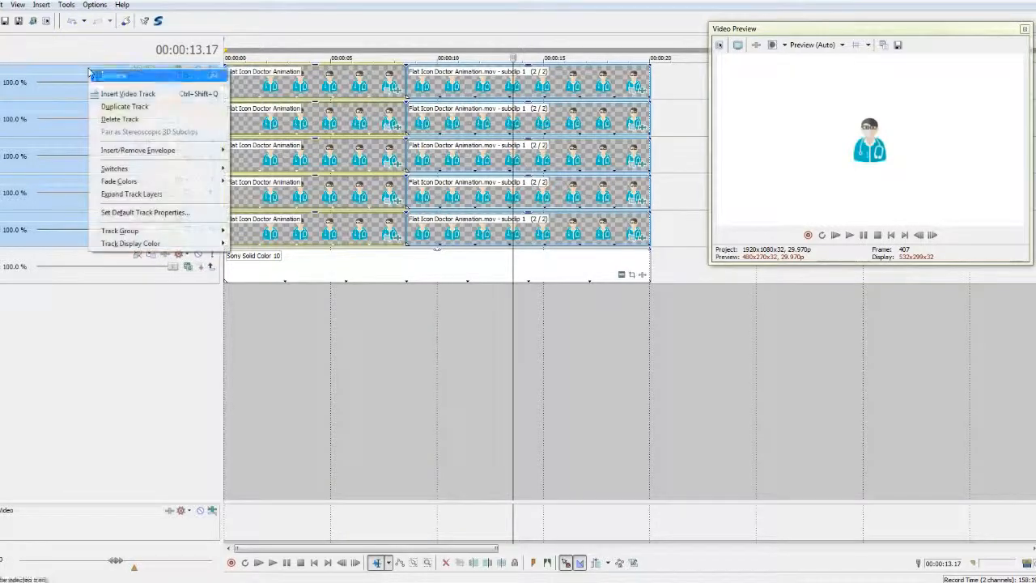
pyautogui.click(126, 107)
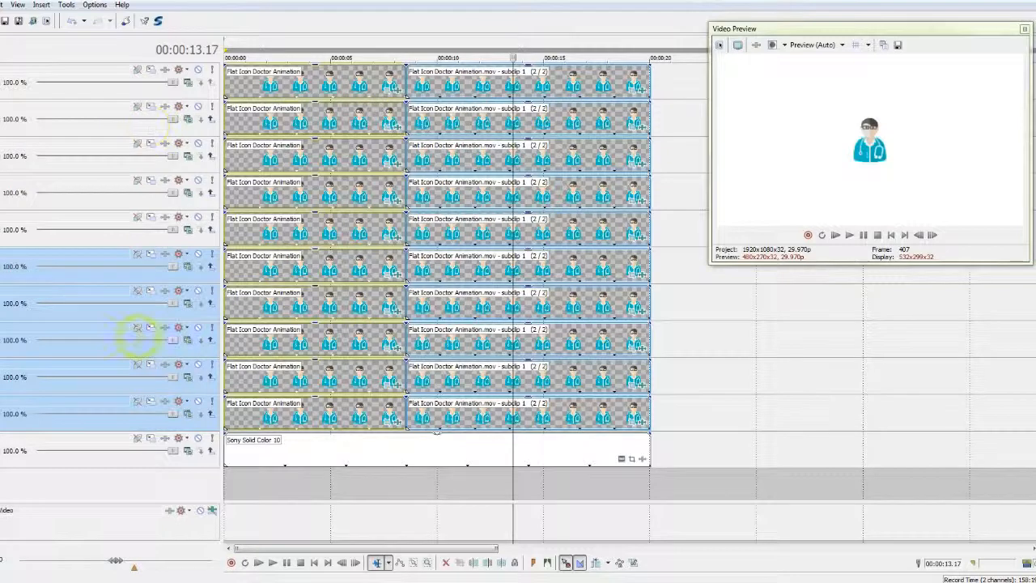
# Step: Deselect all clips and return the playhead to the timeline start, 00:00:00.00
pyautogui.click(104, 258)
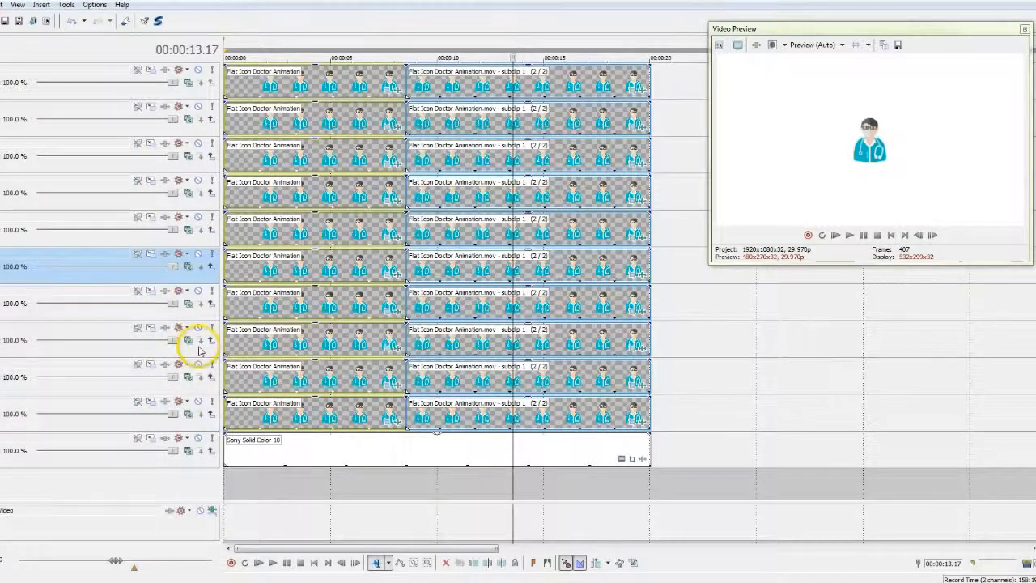
pyautogui.click(227, 486)
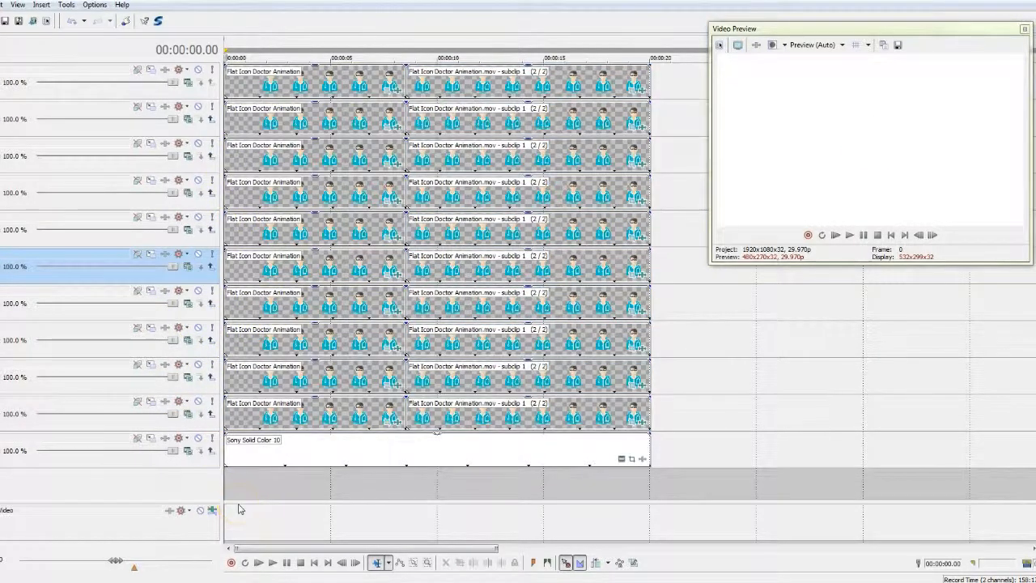
pyautogui.scroll(2, 240, 508)
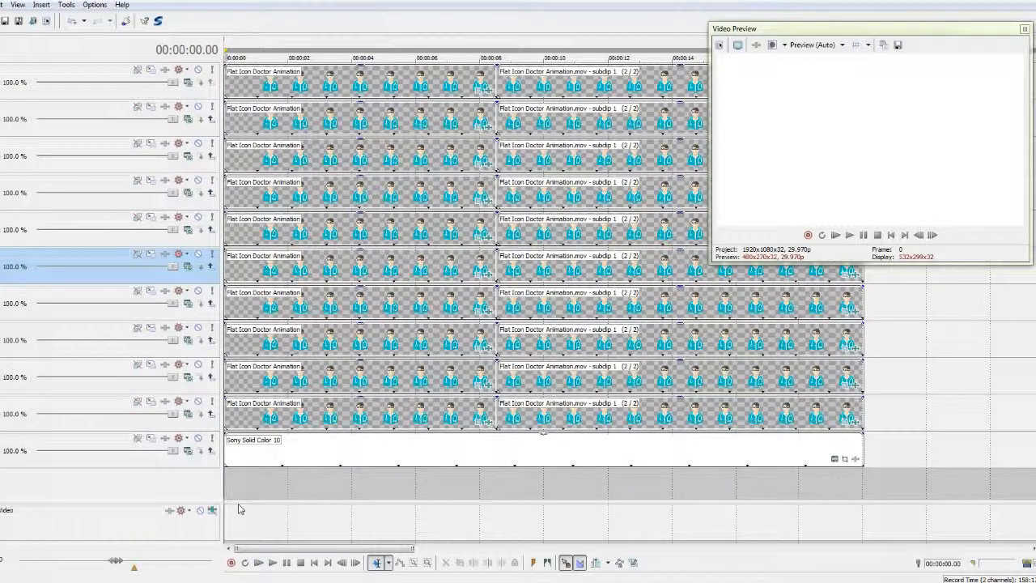
pyautogui.scroll(-2, 240, 508)
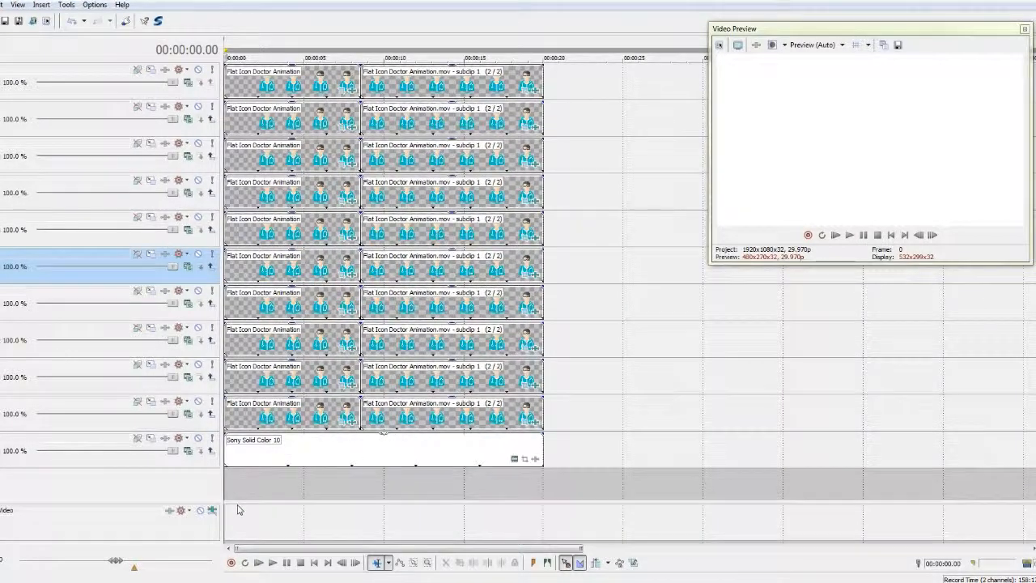
# Step: Move the first doctor track to X -735, Y 315 with Track Motion, using a frame where the doctor is visible
pyautogui.click(292, 87)
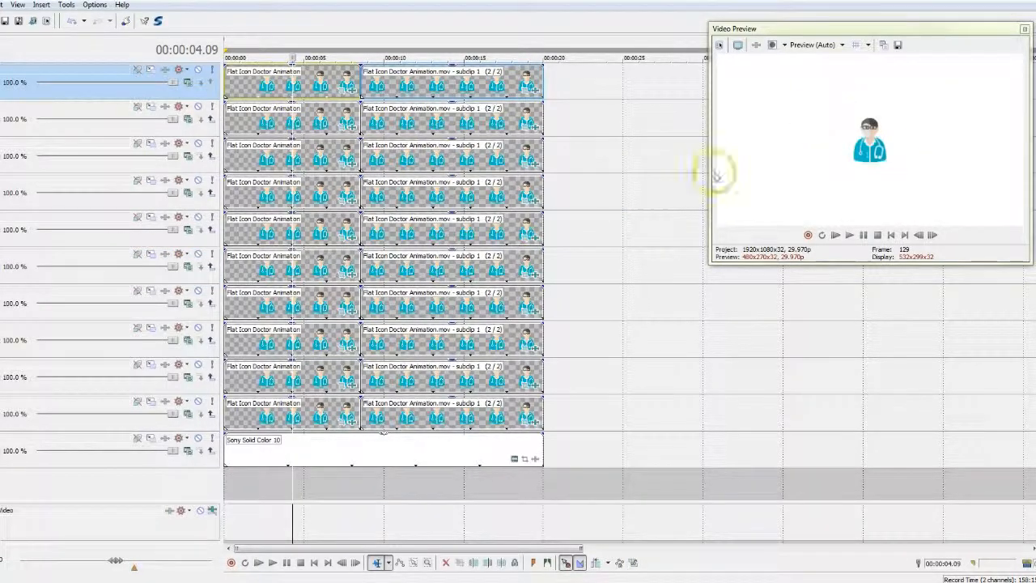
pyautogui.click(151, 72)
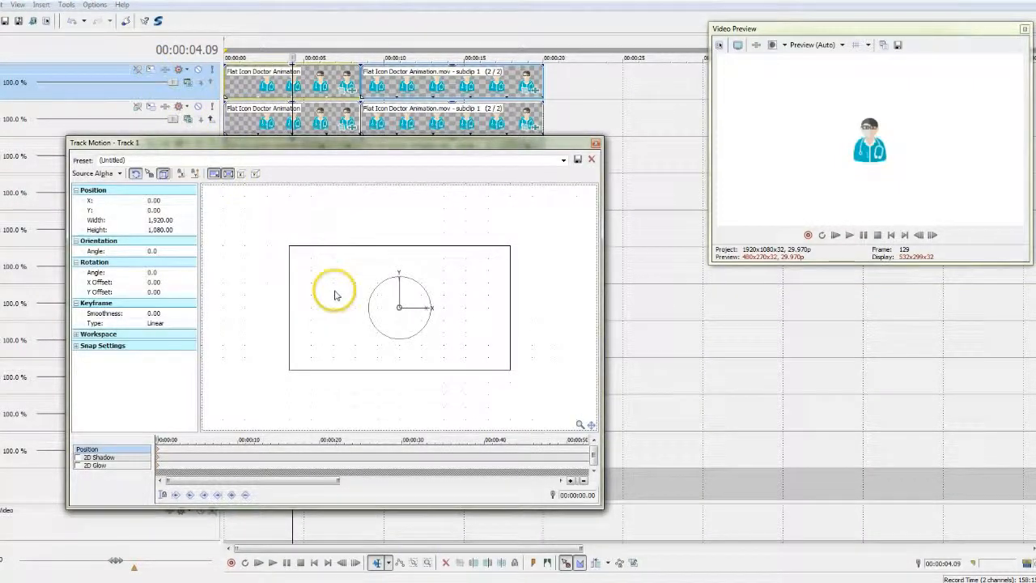
pyautogui.moveTo(335, 294); pyautogui.dragTo(317, 286)
pyautogui.moveTo(264, 266); pyautogui.dragTo(249, 259)
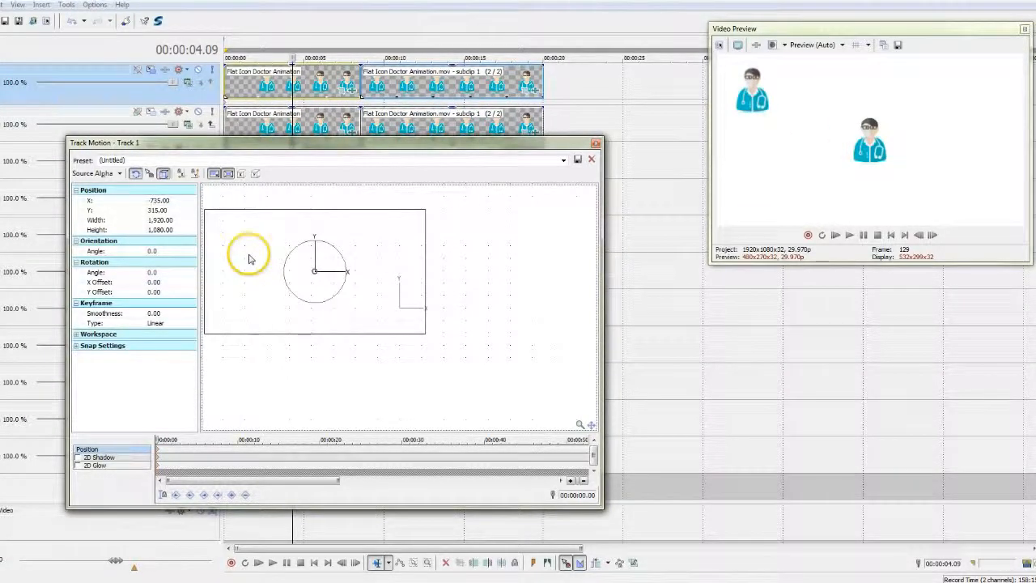
pyautogui.click(596, 143)
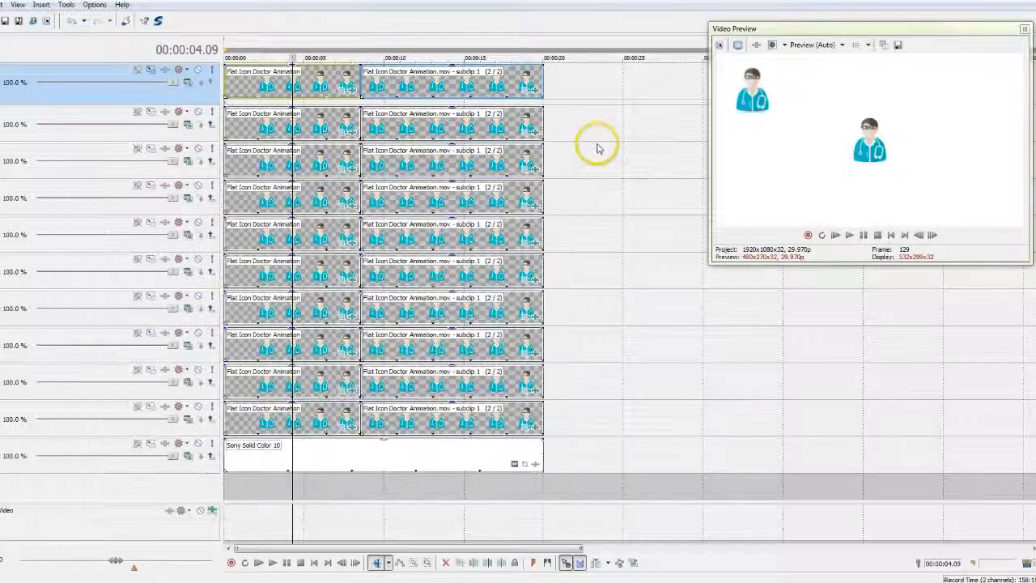
# Step: Move the second doctor track to X 735, Y 80 with Track Motion
pyautogui.click(151, 113)
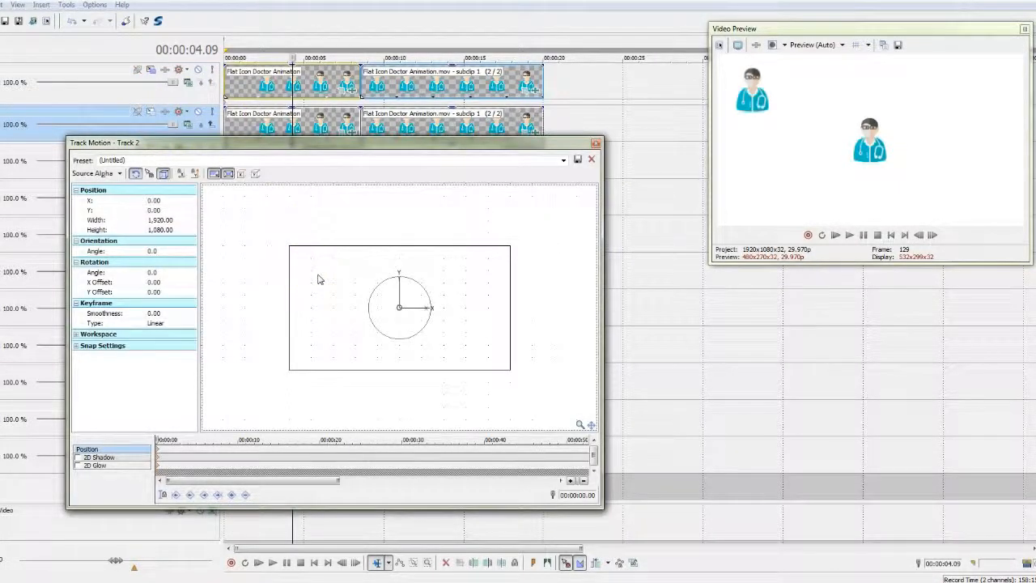
pyautogui.moveTo(318, 279); pyautogui.dragTo(403, 270)
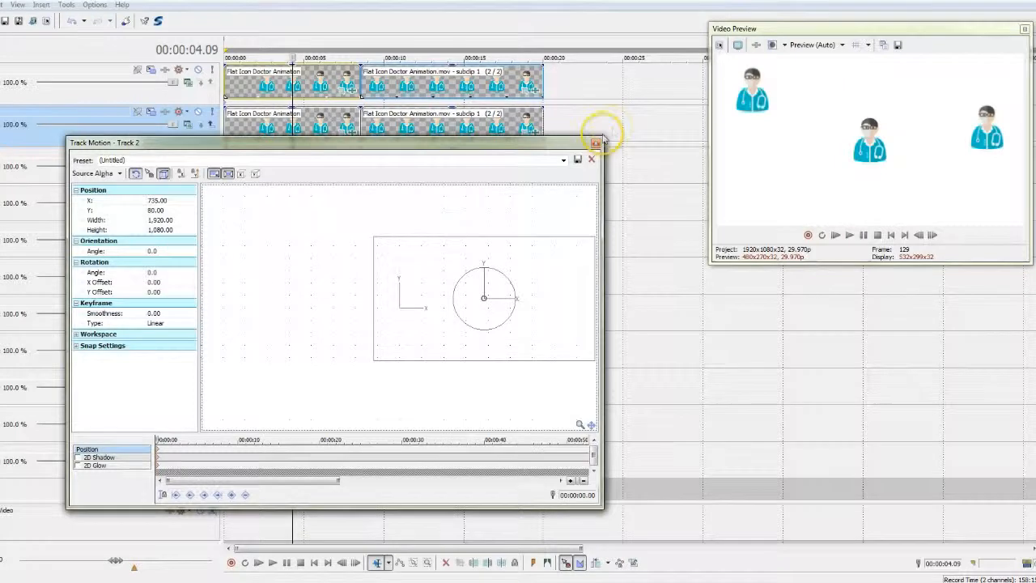
pyautogui.click(596, 144)
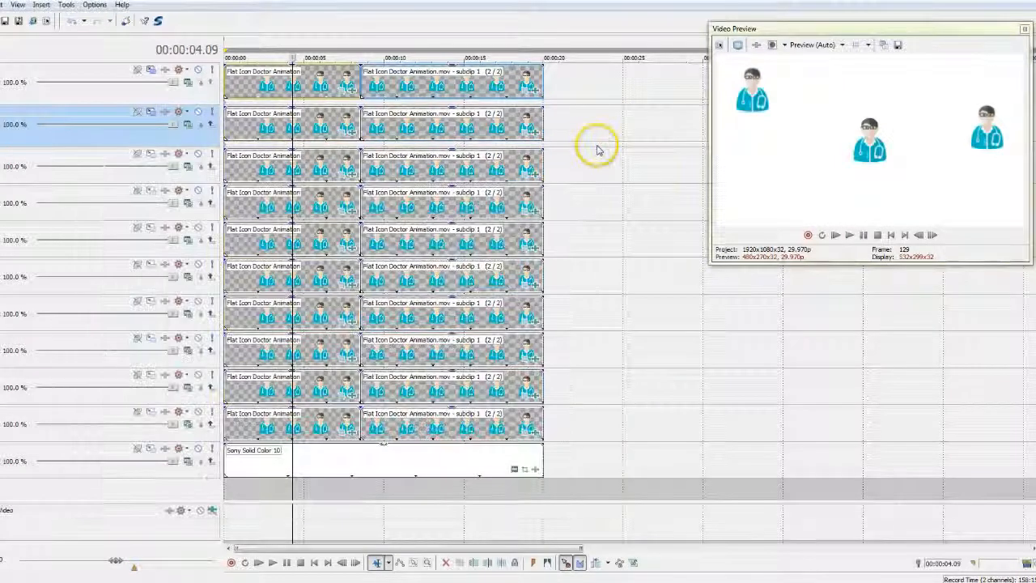
# Step: Reposition the third doctor track to the lower-left part of the frame with Track Motion
pyautogui.click(150, 155)
pyautogui.moveTo(348, 295); pyautogui.dragTo(293, 330)
pyautogui.click(596, 144)
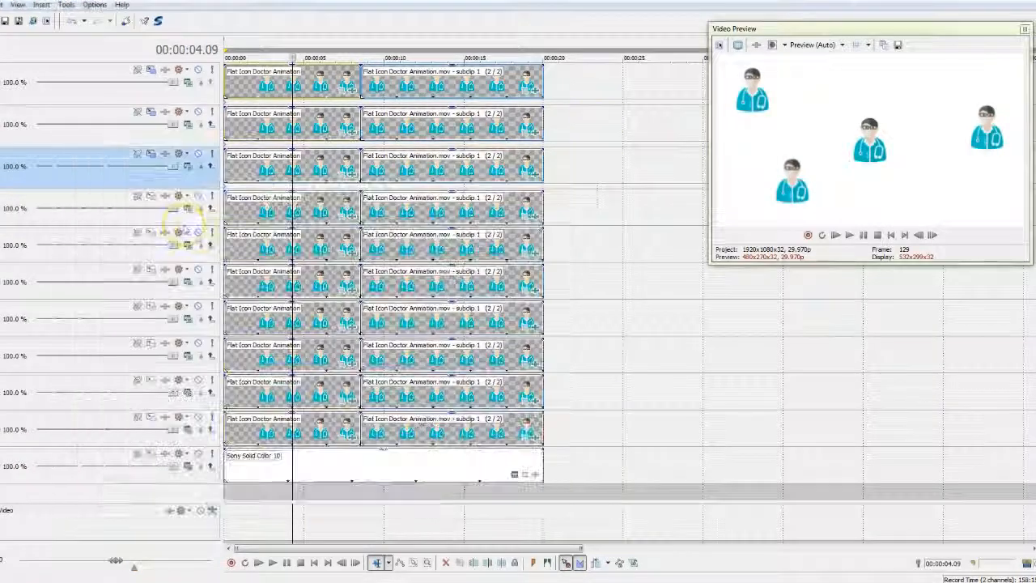
# Step: Reposition the fourth doctor track to the upper-right part of the frame with Track Motion
pyautogui.click(165, 196)
pyautogui.click(861, 150)
pyautogui.click(152, 196)
pyautogui.moveTo(340, 262); pyautogui.dragTo(375, 222)
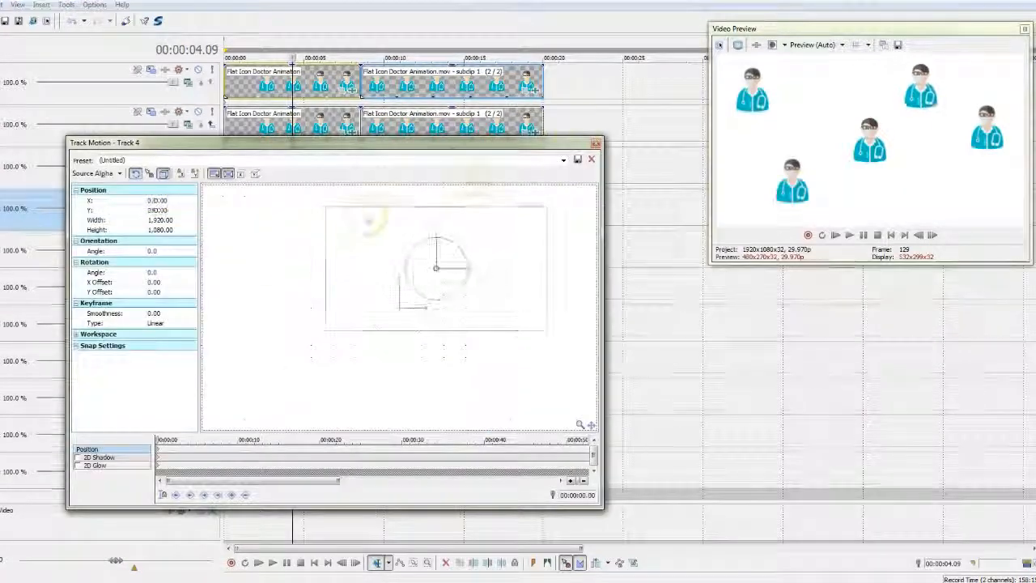
pyautogui.click(596, 144)
# Step: Reposition the fifth doctor track to the lower-right part of the frame with Track Motion
pyautogui.click(152, 238)
pyautogui.moveTo(334, 320); pyautogui.dragTo(393, 359)
pyautogui.click(596, 144)
# Step: Place the doctors of tracks 6 and 7 in the free areas left of centre and below centre with Track Motion
pyautogui.click(151, 280)
pyautogui.moveTo(292, 306)
pyautogui.mouseDown()
pyautogui.moveTo(272, 283)
pyautogui.moveTo(259, 301)
pyautogui.moveTo(338, 352)
pyautogui.moveTo(335, 377)
pyautogui.moveTo(306, 302)
pyautogui.mouseUp()
pyautogui.click(596, 144)
pyautogui.click(151, 322)
pyautogui.click(596, 145)
# Step: Move track 8 to X -115, Y 375 and track 9 to X -780, Y -85 with Track Motion
pyautogui.click(152, 364)
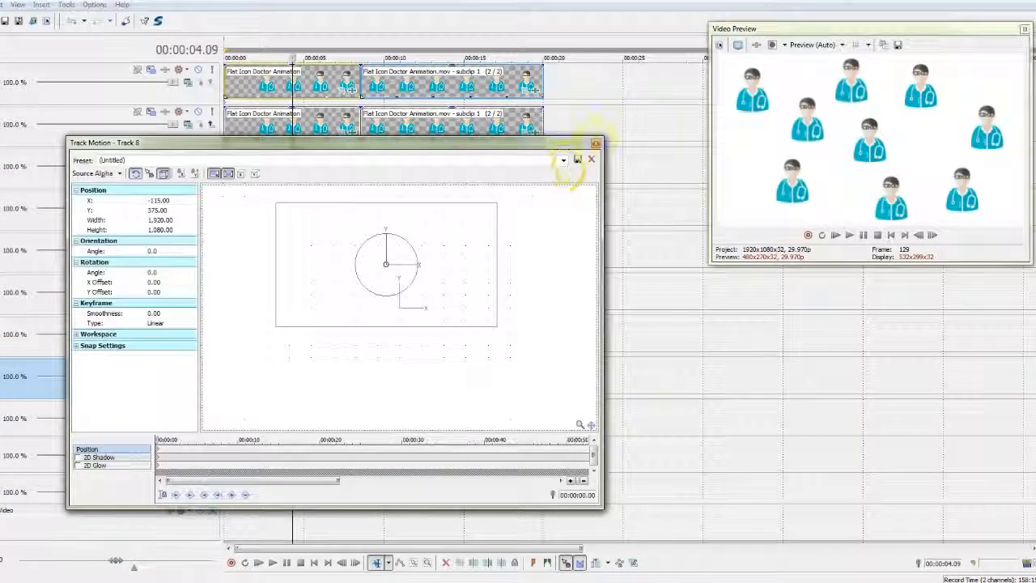
pyautogui.click(596, 143)
pyautogui.click(152, 406)
pyautogui.moveTo(332, 353); pyautogui.dragTo(238, 359)
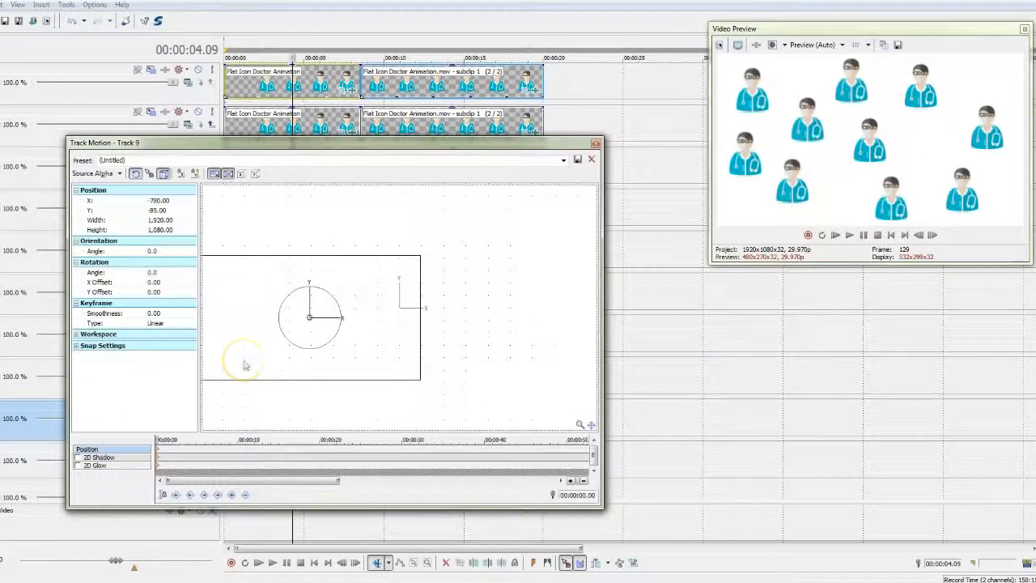
pyautogui.click(596, 144)
# Step: Shift the tenth doctor track slightly right of the frame centre with Track Motion
pyautogui.click(151, 449)
pyautogui.moveTo(467, 347)
pyautogui.mouseDown()
pyautogui.moveTo(507, 353)
pyautogui.moveTo(484, 343)
pyautogui.mouseUp()
pyautogui.click(596, 143)
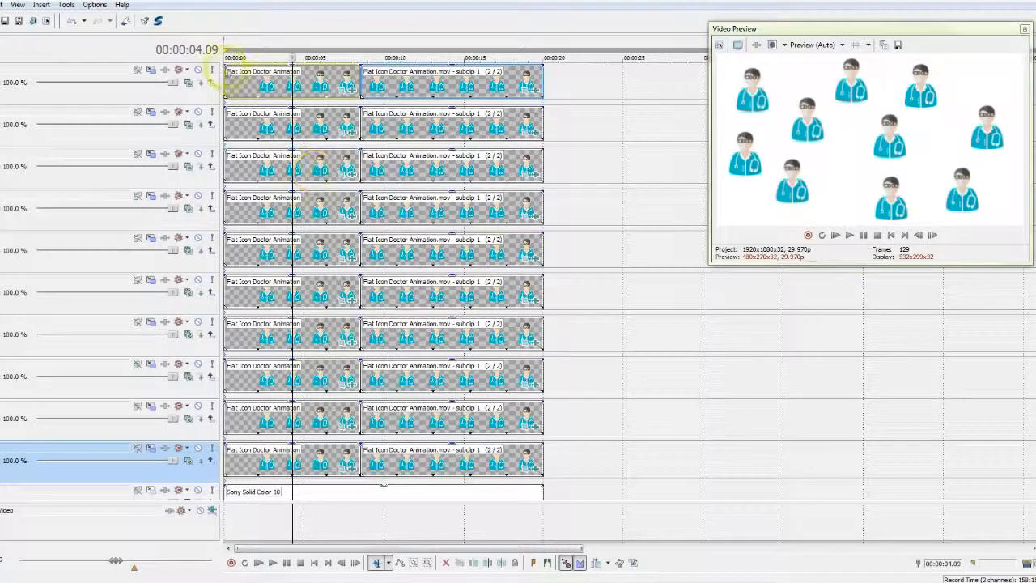
# Step: Play the ten arranged doctors from the timeline start to check the simultaneous animation
pyautogui.click(227, 78)
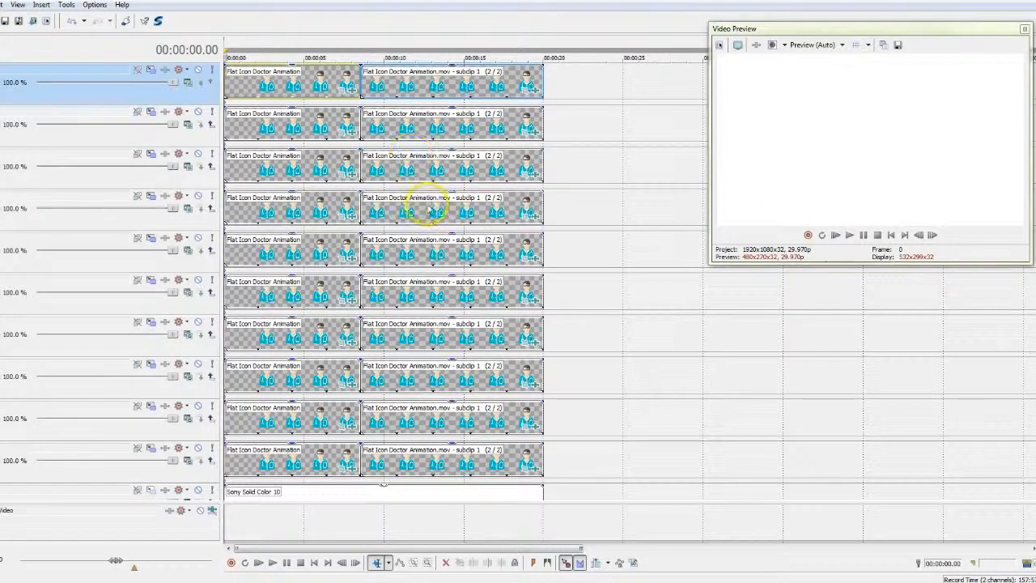
pyautogui.press('space')
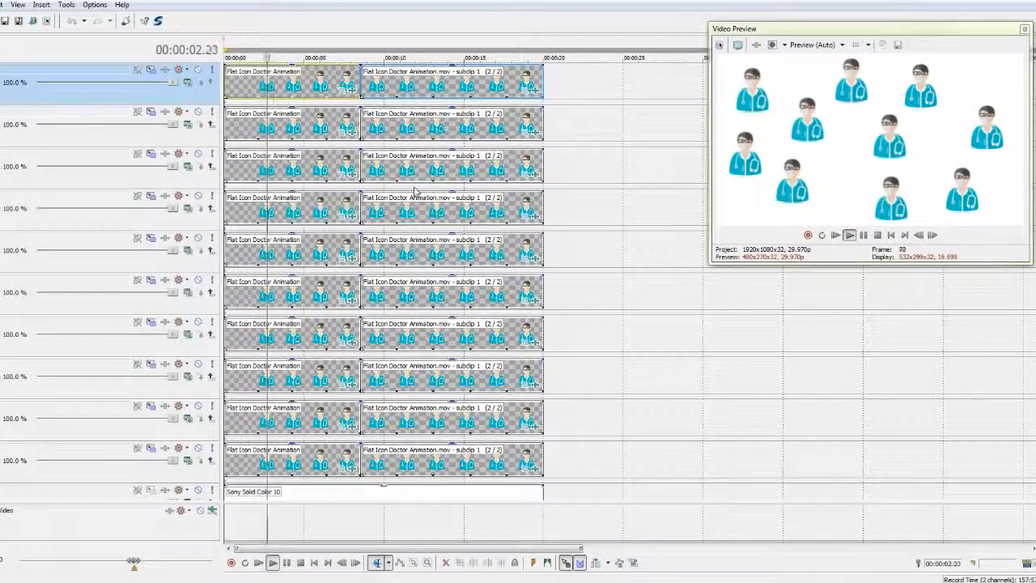
pyautogui.press('space')
pyautogui.press('space')
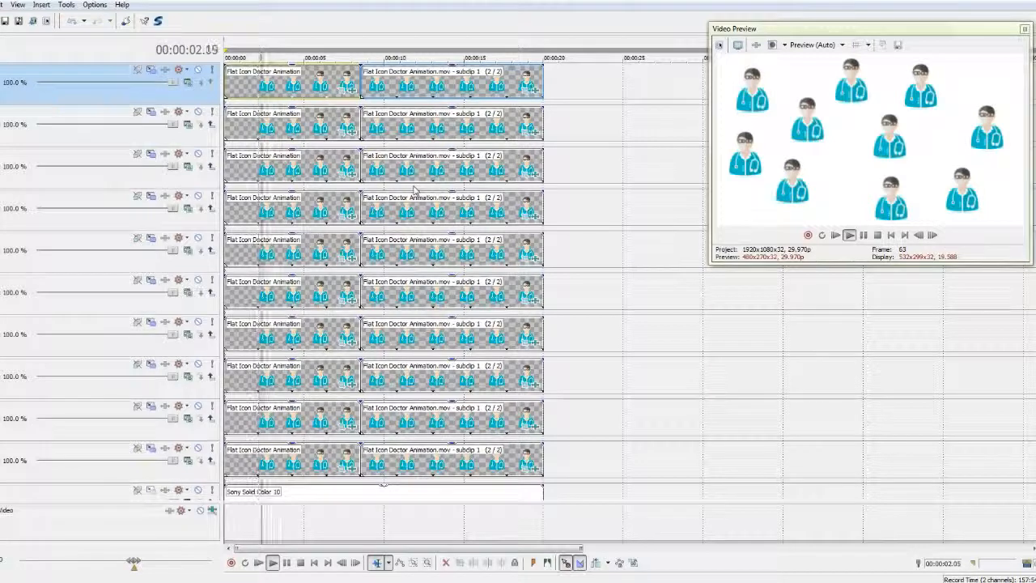
pyautogui.press('space')
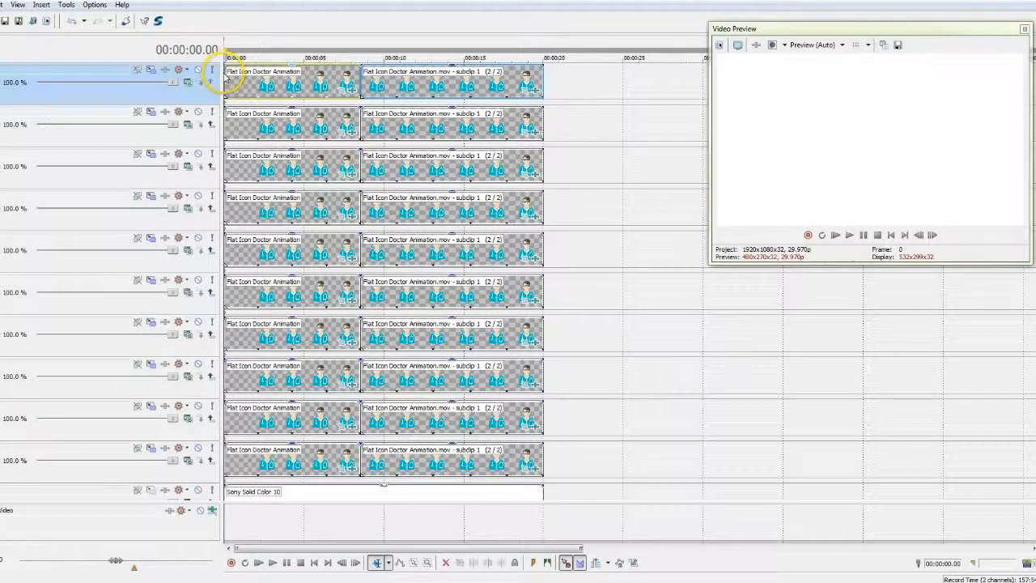
# Step: Select the doctor clips on tracks 2 to 10 and shift them together 18 frames later on the timeline
pyautogui.scroll(3, 252, 109)
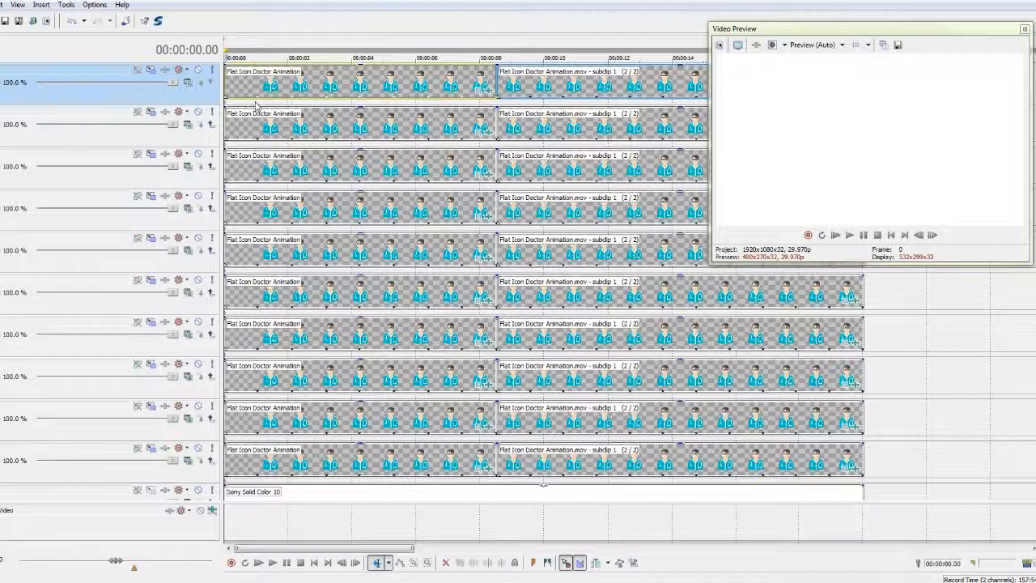
pyautogui.scroll(2, 250, 102)
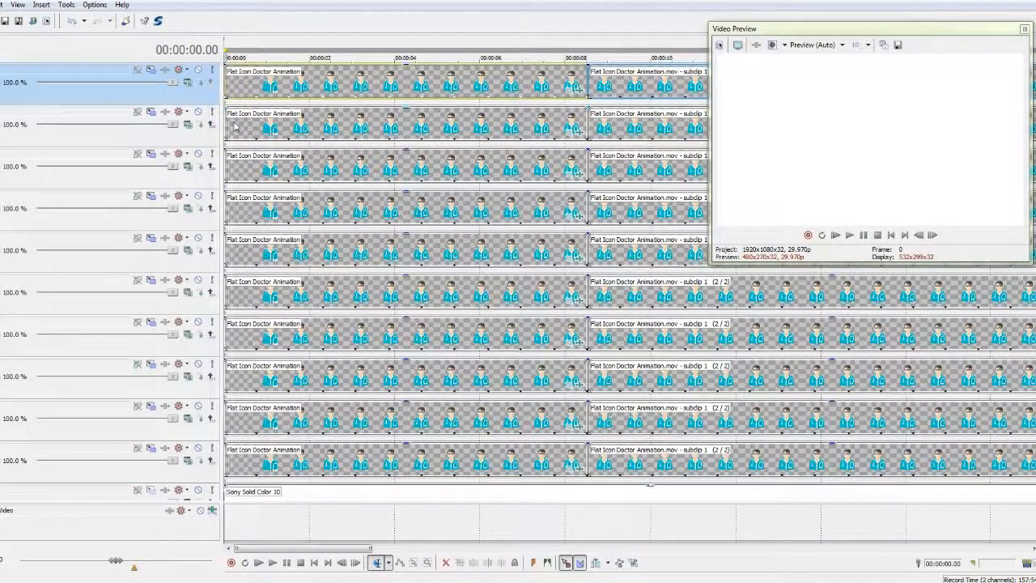
pyautogui.click(236, 127)
pyautogui.click(551, 338)
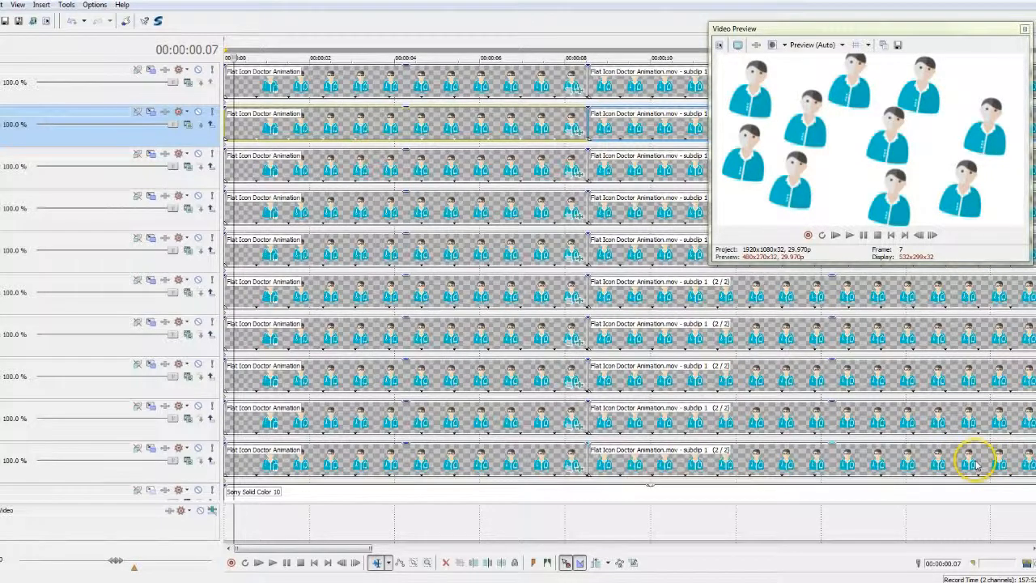
pyautogui.hotkey('ctrl', 'a')
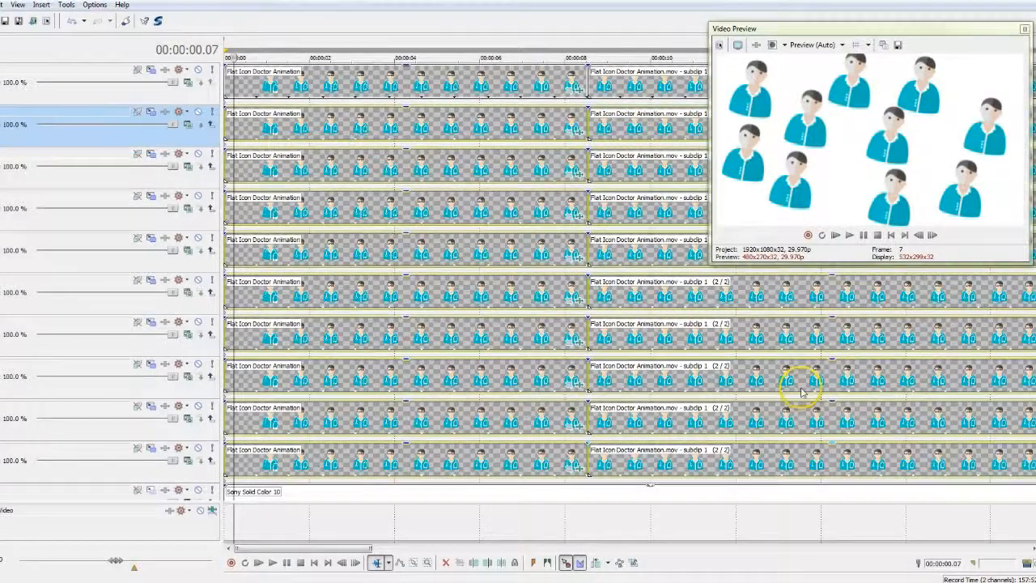
pyautogui.moveTo(276, 123); pyautogui.dragTo(300, 134)
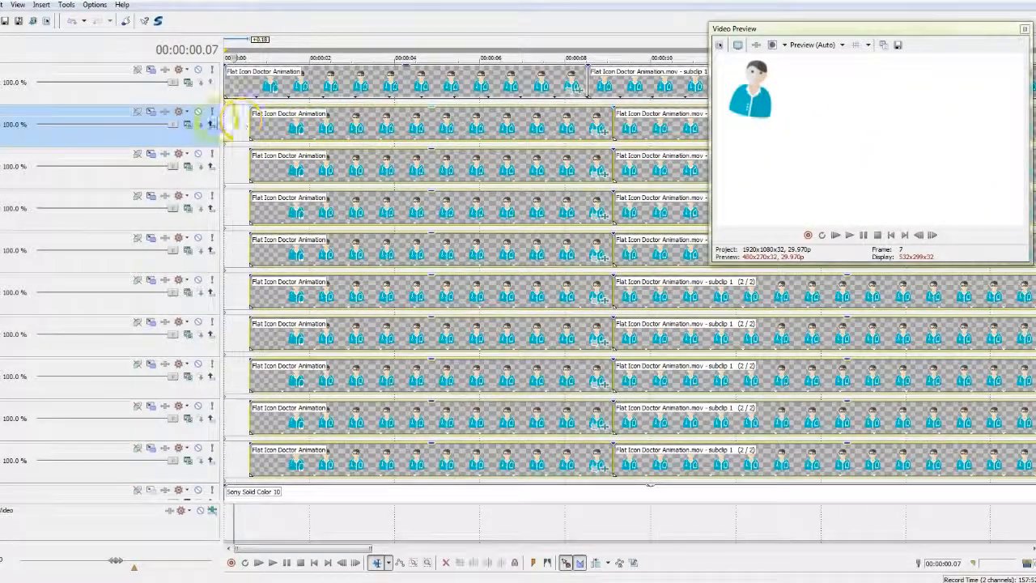
# Step: Preview the delay between the first doctor and the others from the timeline start
pyautogui.click(232, 128)
pyautogui.press('space')
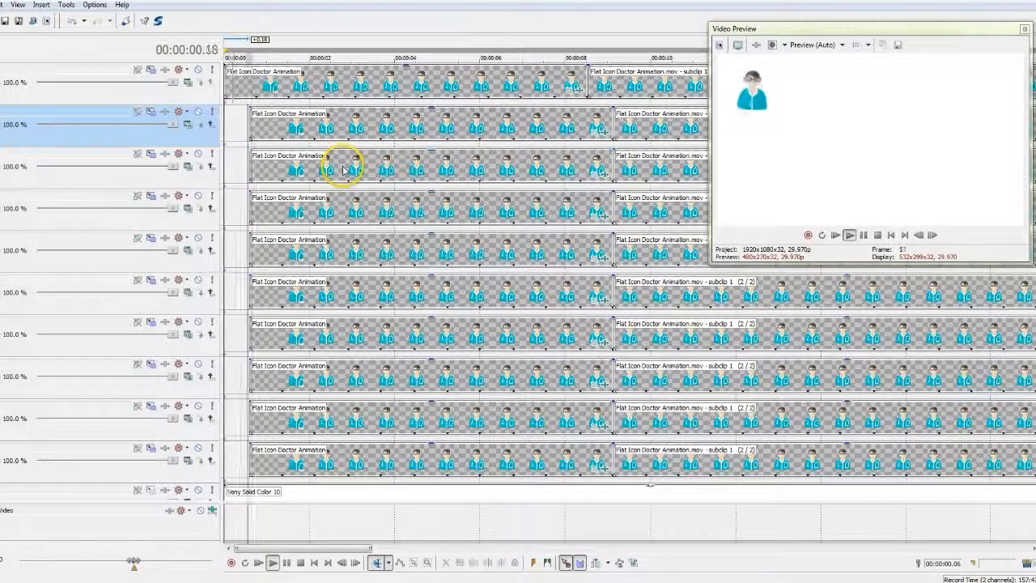
pyautogui.press('space')
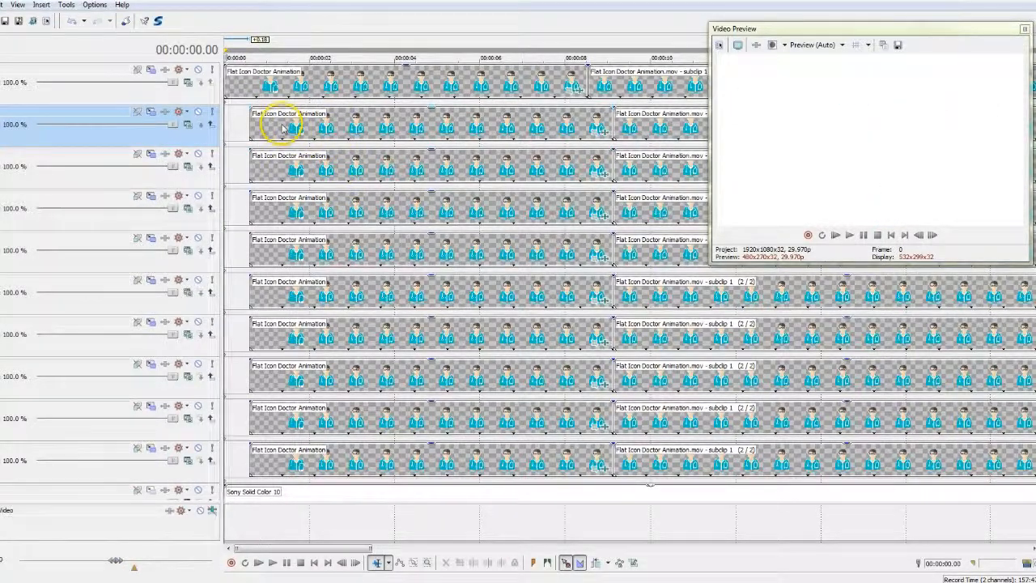
# Step: Select the clips on tracks 2 to 10 again and move them together 9 frames earlier
pyautogui.click(284, 128)
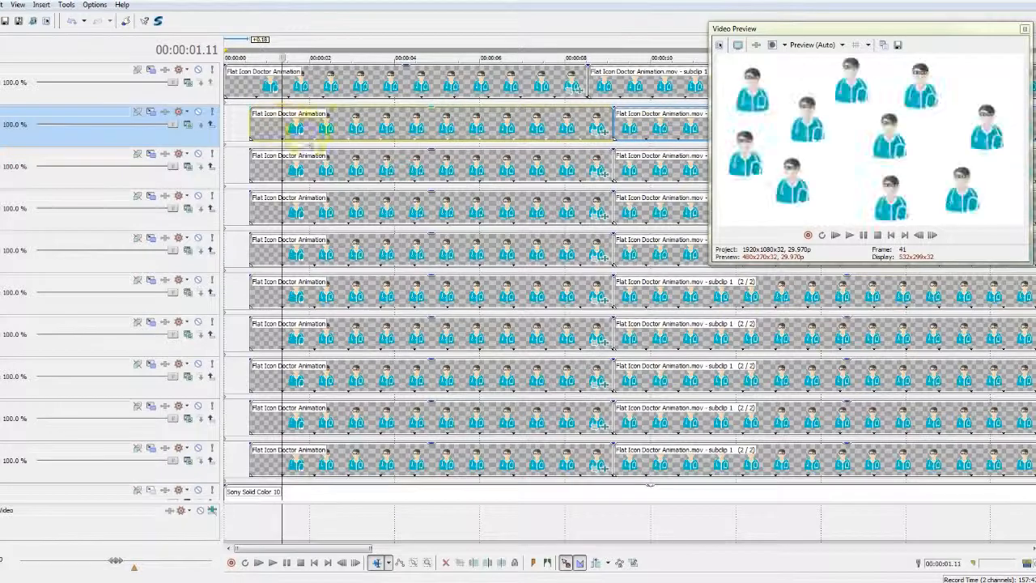
pyautogui.keyDown('shift'); pyautogui.click(981, 466); pyautogui.keyUp('shift')
pyautogui.moveTo(267, 129); pyautogui.dragTo(233, 133)
# Step: Replay the opening several times from 00:00:00.00 to check the shortened delay after the first doctor
pyautogui.click(228, 135)
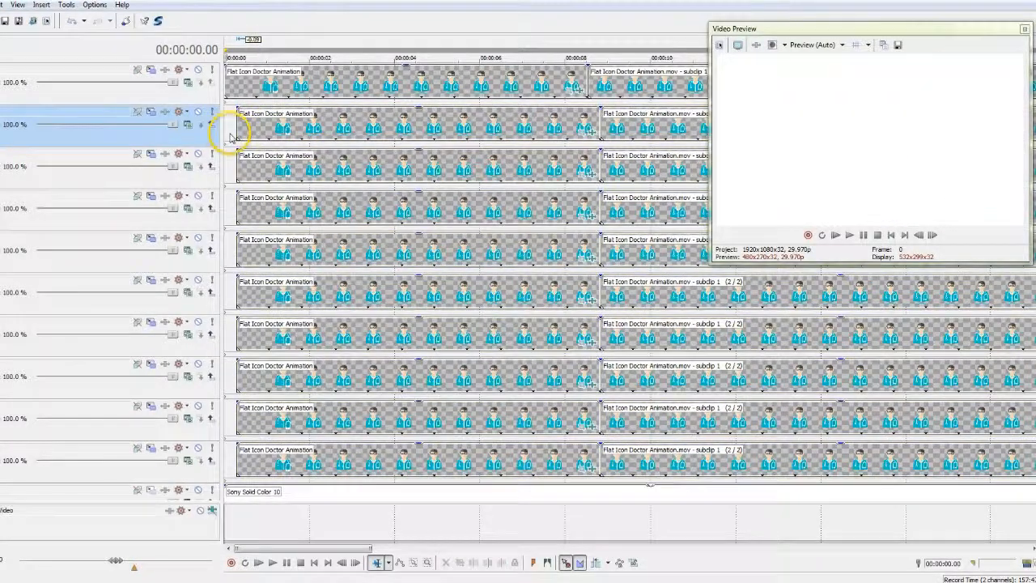
pyautogui.press('space')
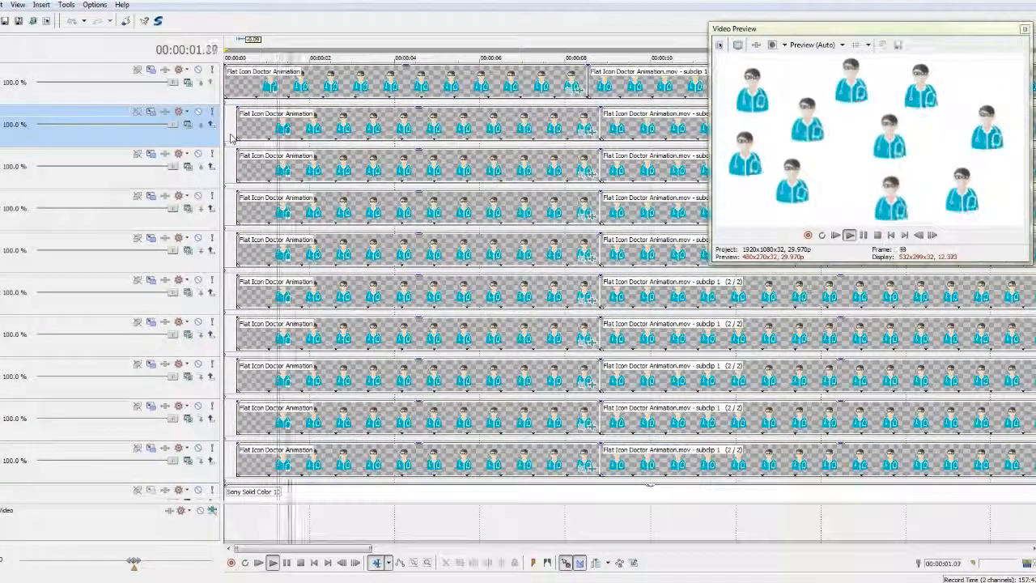
pyautogui.press('space')
pyautogui.press('space')
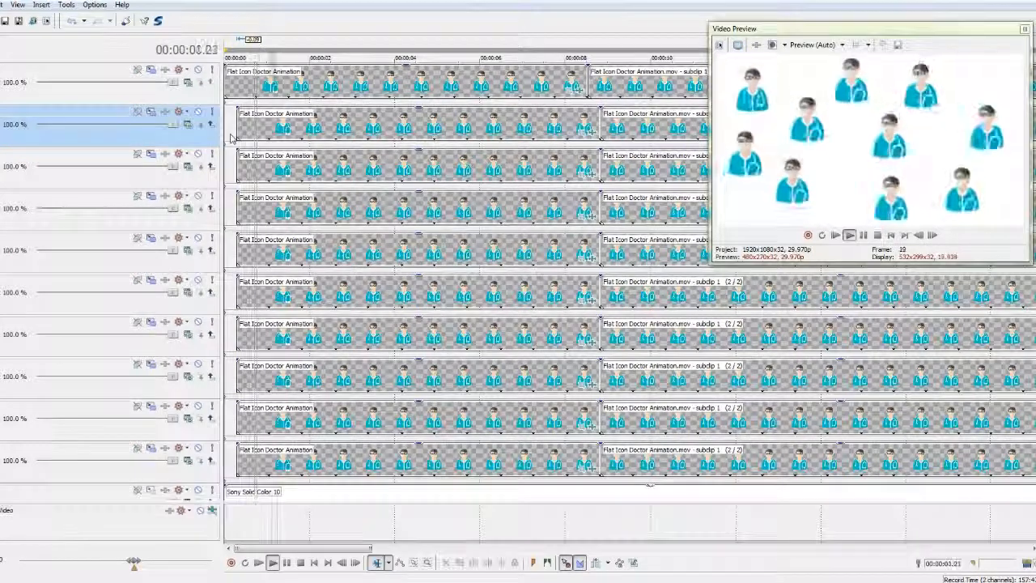
pyautogui.press('space')
pyautogui.press('space')
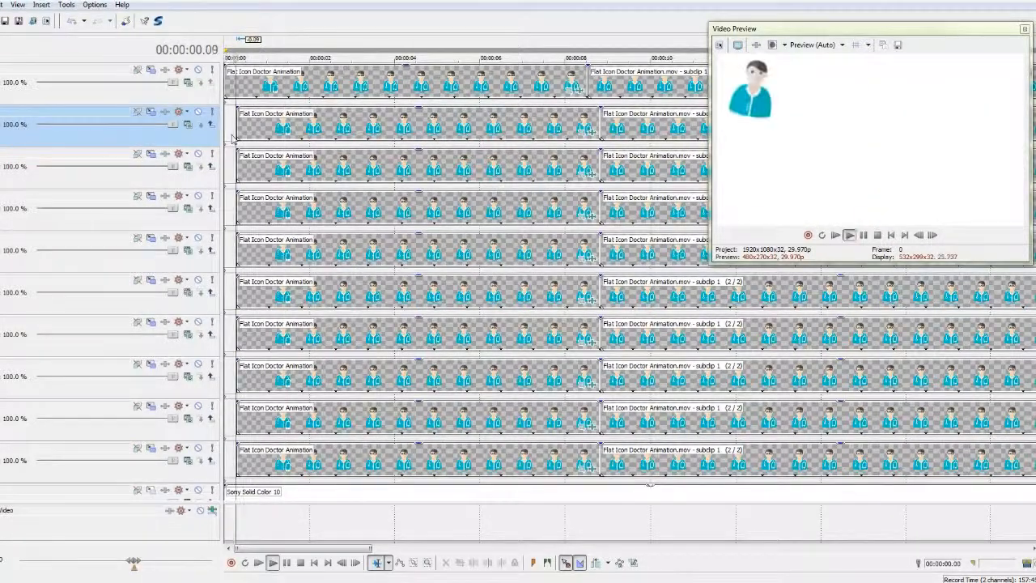
pyautogui.press('space')
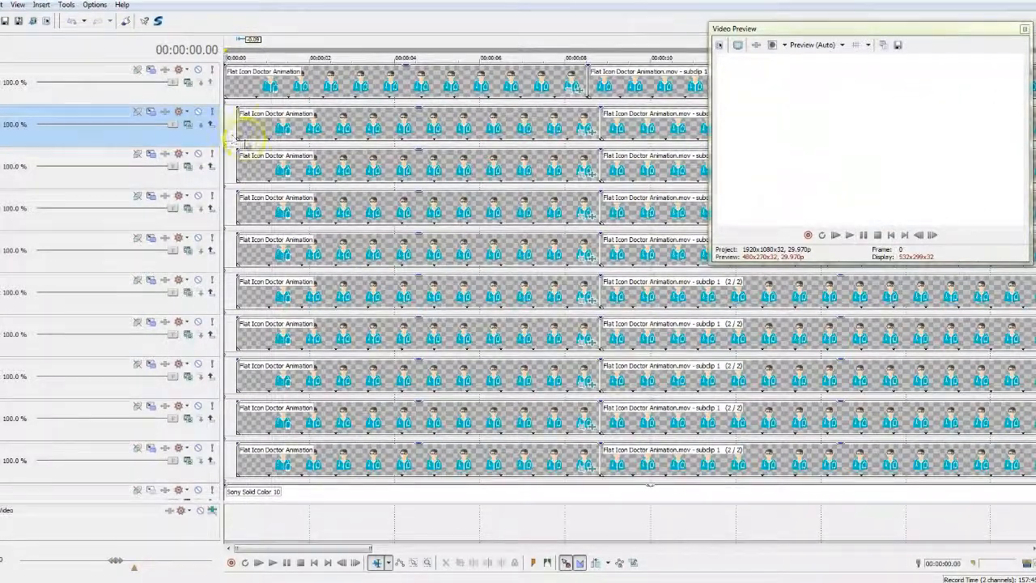
# Step: Stagger the doctor clips on tracks 3 to 6, starting each about 9 frames after the track above
pyautogui.click(236, 121)
pyautogui.scroll(3, 308, 153)
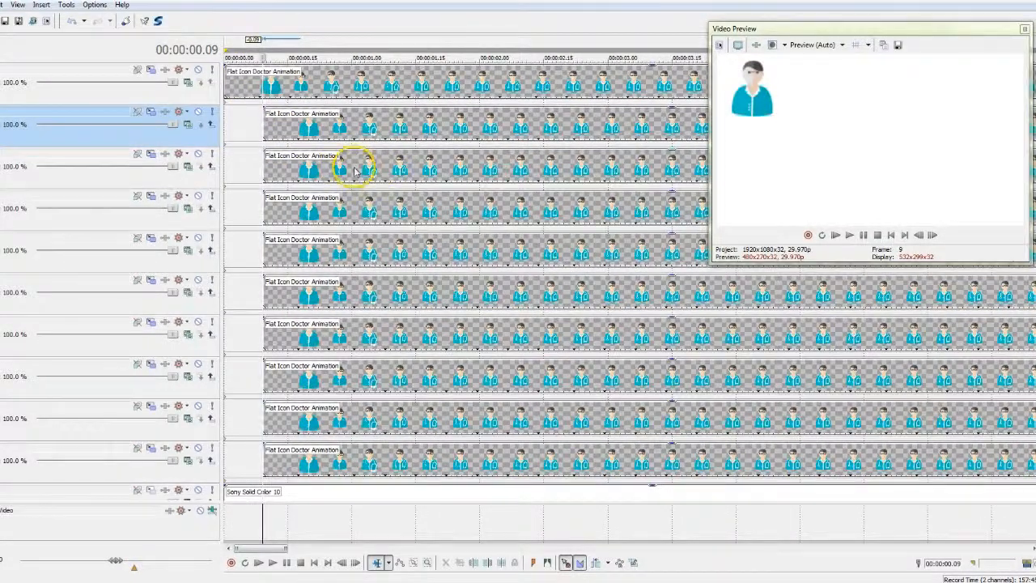
pyautogui.moveTo(298, 170); pyautogui.dragTo(335, 168)
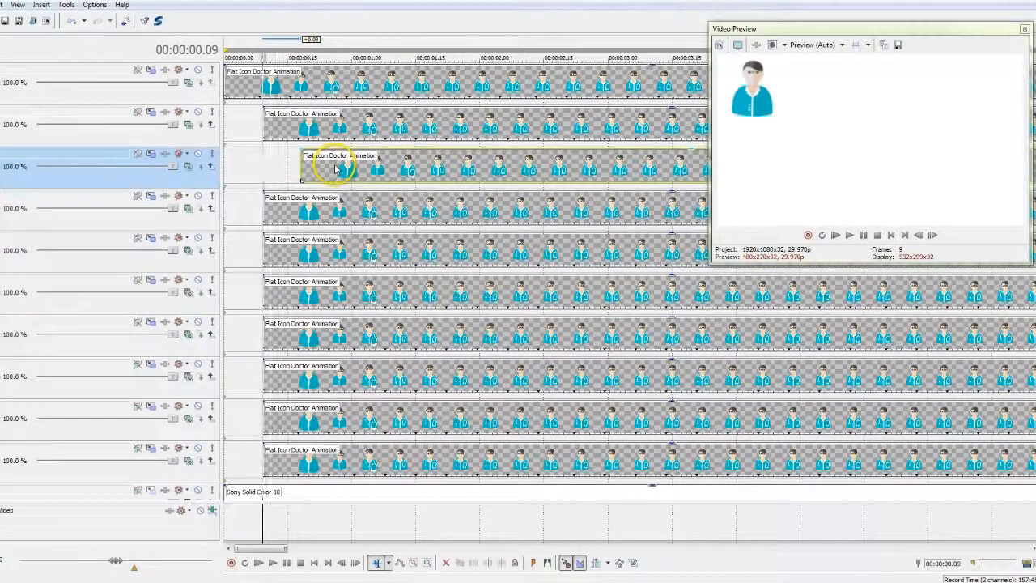
pyautogui.moveTo(287, 217); pyautogui.dragTo(358, 215)
pyautogui.moveTo(306, 251); pyautogui.dragTo(421, 241)
pyautogui.moveTo(313, 289); pyautogui.dragTo(461, 286)
# Step: Continue the staircase on tracks 7 to 10, offsetting each doctor clip about 9 frames from the previous track
pyautogui.moveTo(341, 331); pyautogui.dragTo(532, 322)
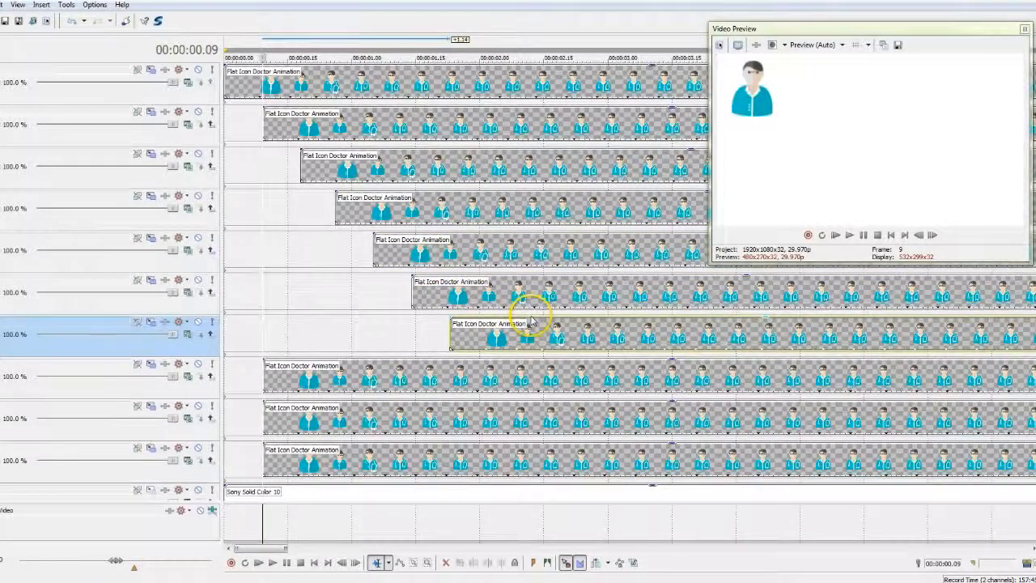
pyautogui.moveTo(360, 373); pyautogui.dragTo(582, 369)
pyautogui.moveTo(380, 419); pyautogui.dragTo(627, 409)
pyautogui.moveTo(388, 460); pyautogui.dragTo(692, 451)
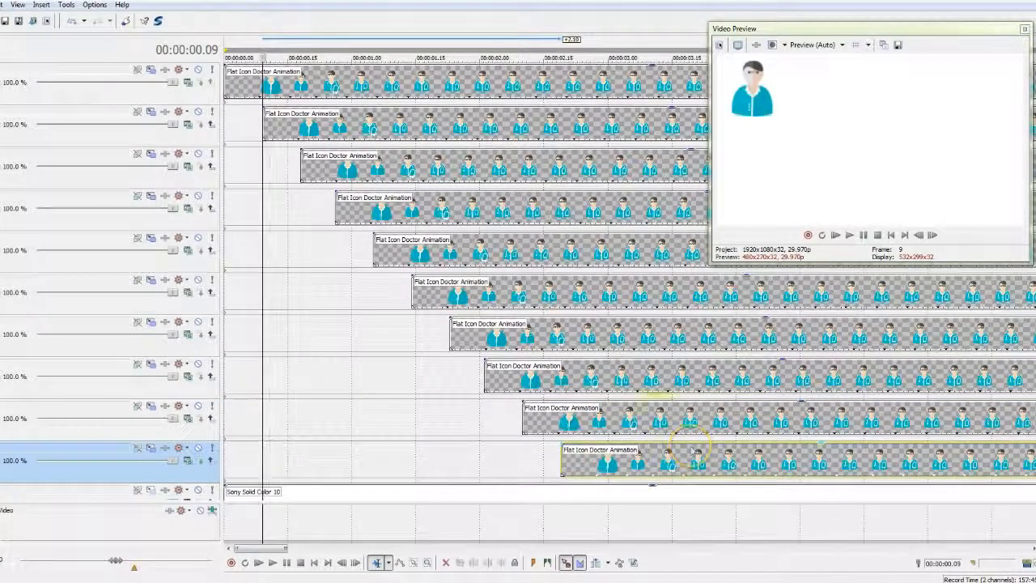
# Step: Play the staggered doctor sequence from the timeline start to check the one-by-one appearance
pyautogui.click(230, 139)
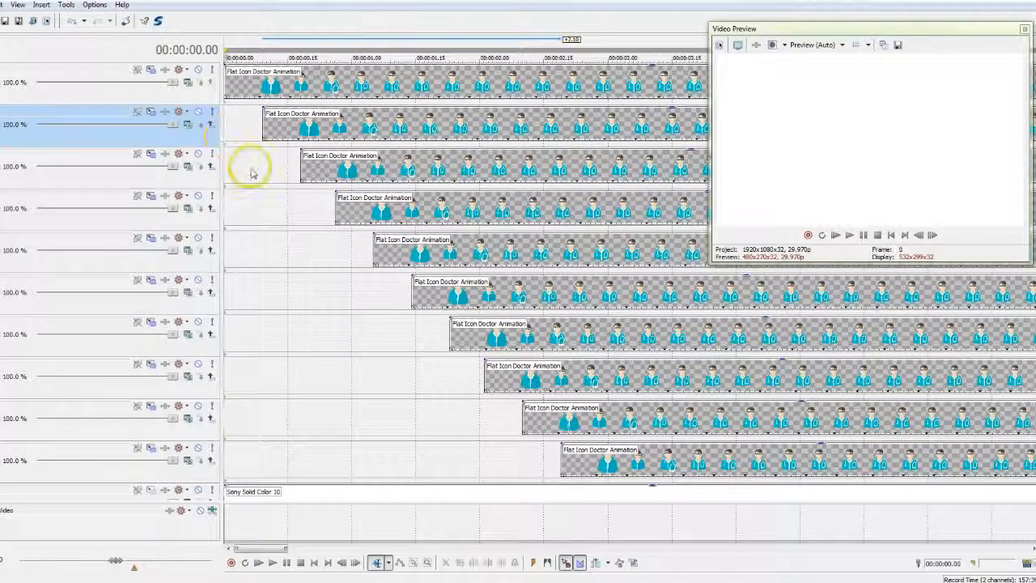
pyautogui.press('space')
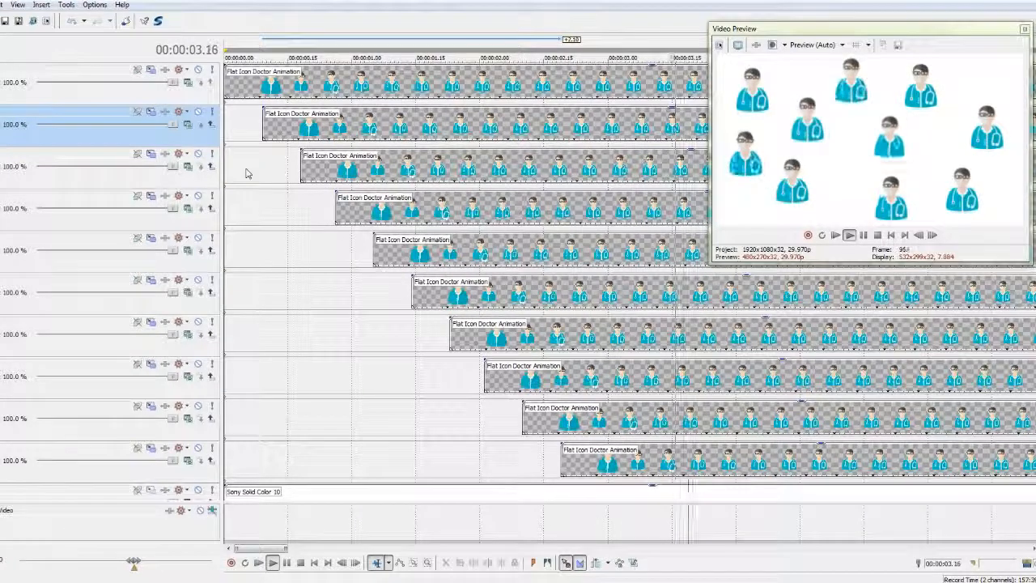
# Step: Replay the complete ten-doctor staircase from the timeline start once more to review the timing
pyautogui.press('space')
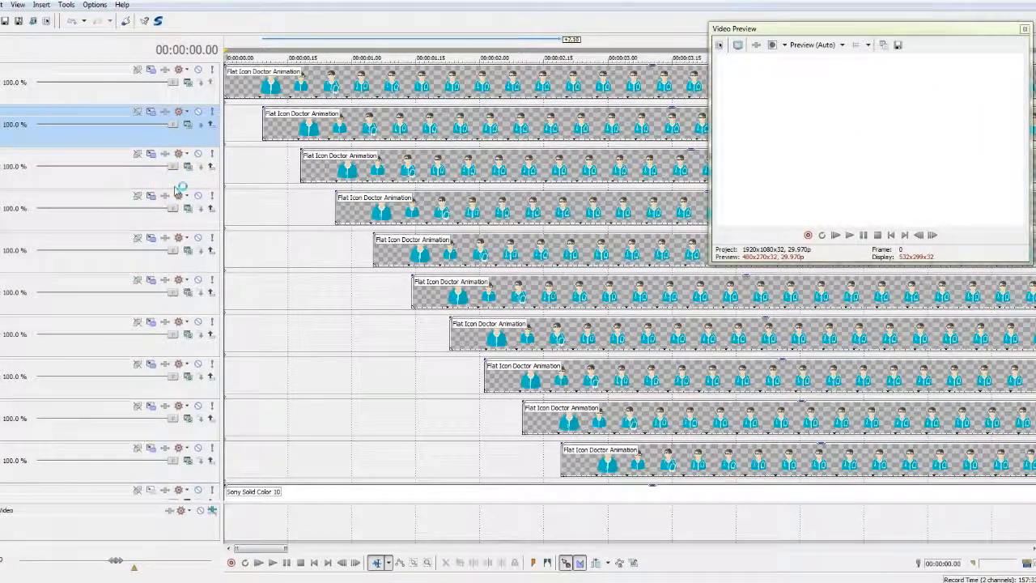
pyautogui.press('space')
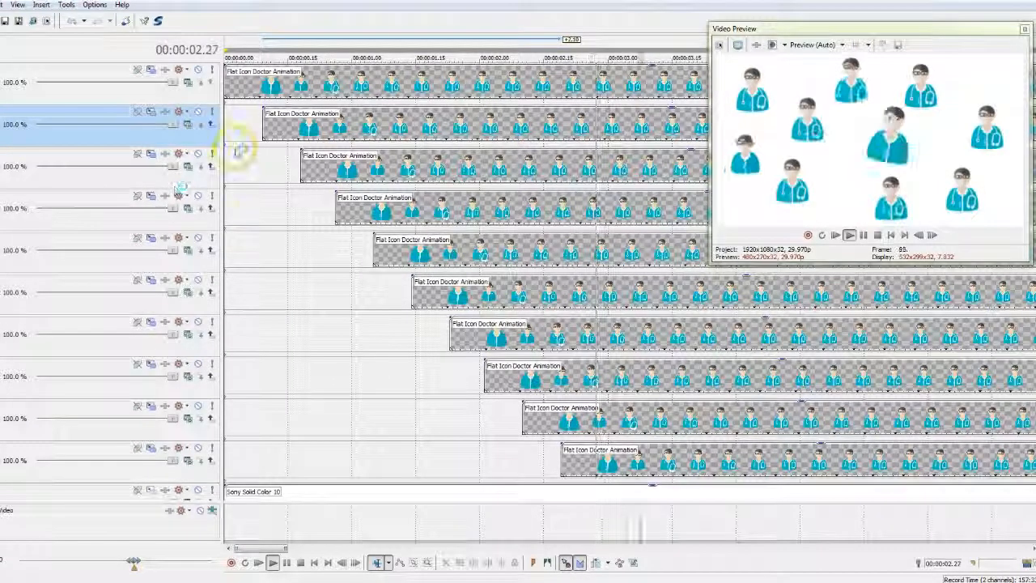
pyautogui.press('space')
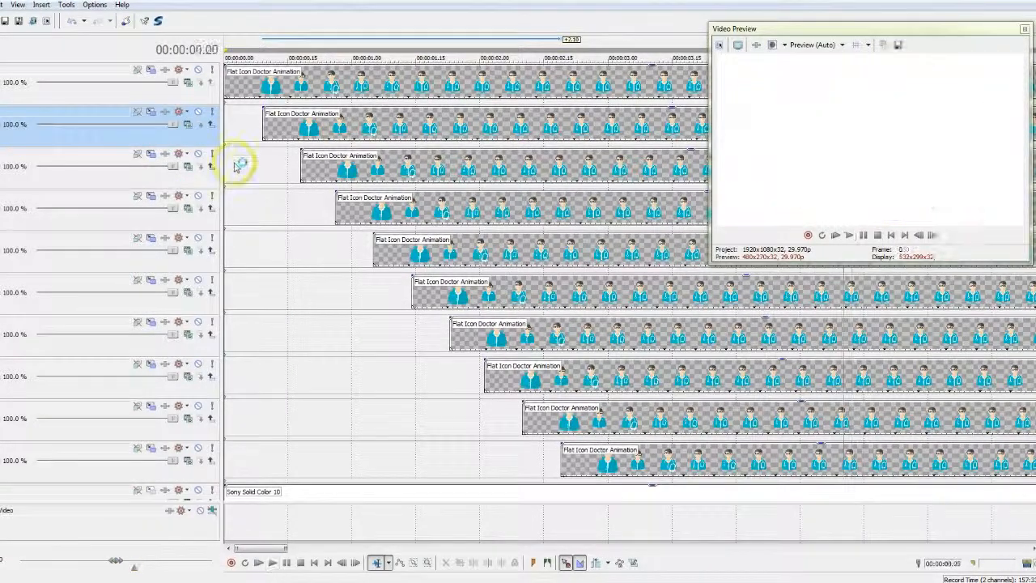
# Step: Trim the ends of all ten doctor tracks together so they finish with the white background at about 20 seconds
pyautogui.click(270, 202)
pyautogui.scroll(-8, 272, 206)
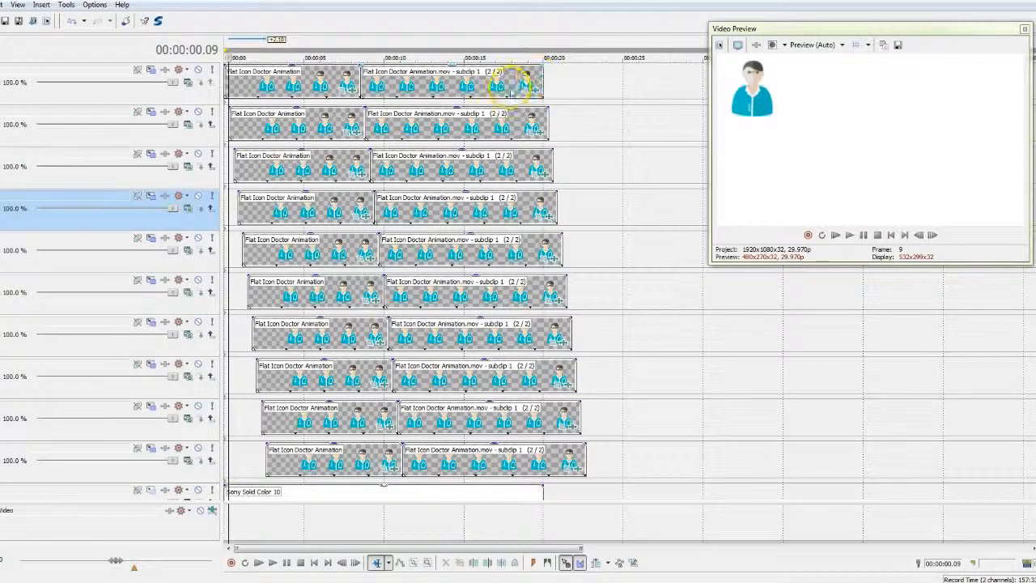
pyautogui.click(243, 78)
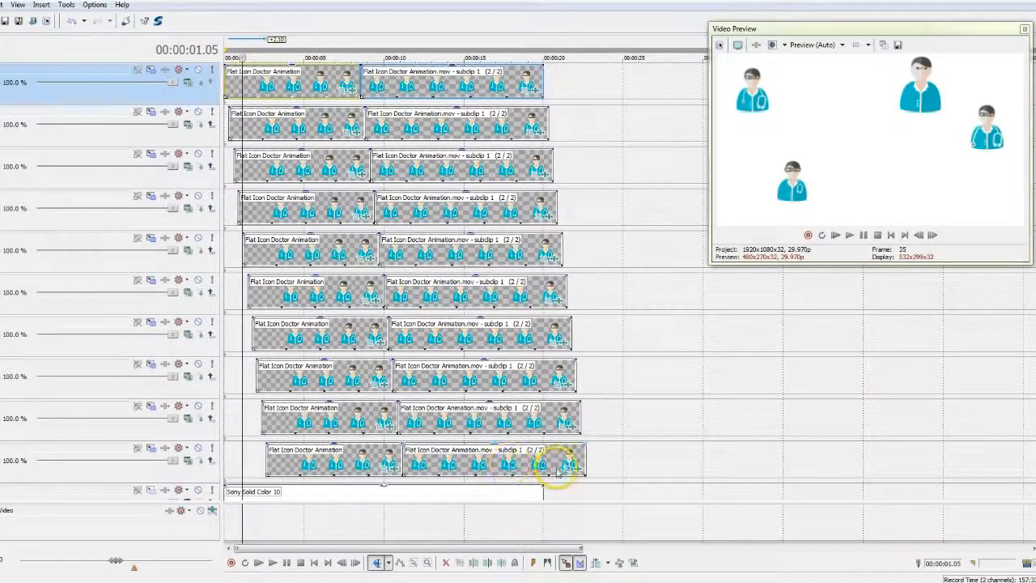
pyautogui.keyDown('shift'); pyautogui.click(559, 474); pyautogui.keyUp('shift')
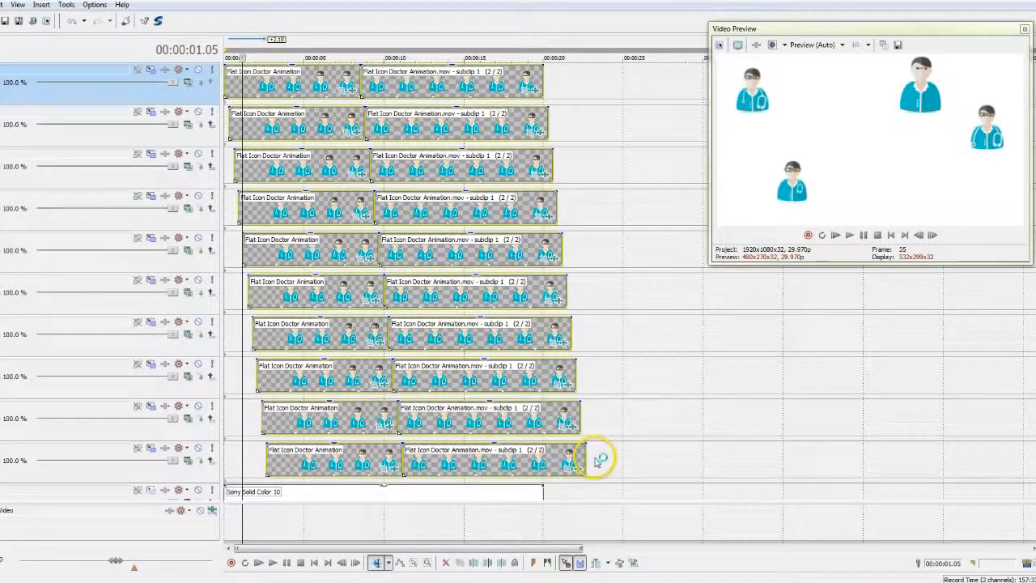
pyautogui.moveTo(590, 460); pyautogui.dragTo(519, 463)
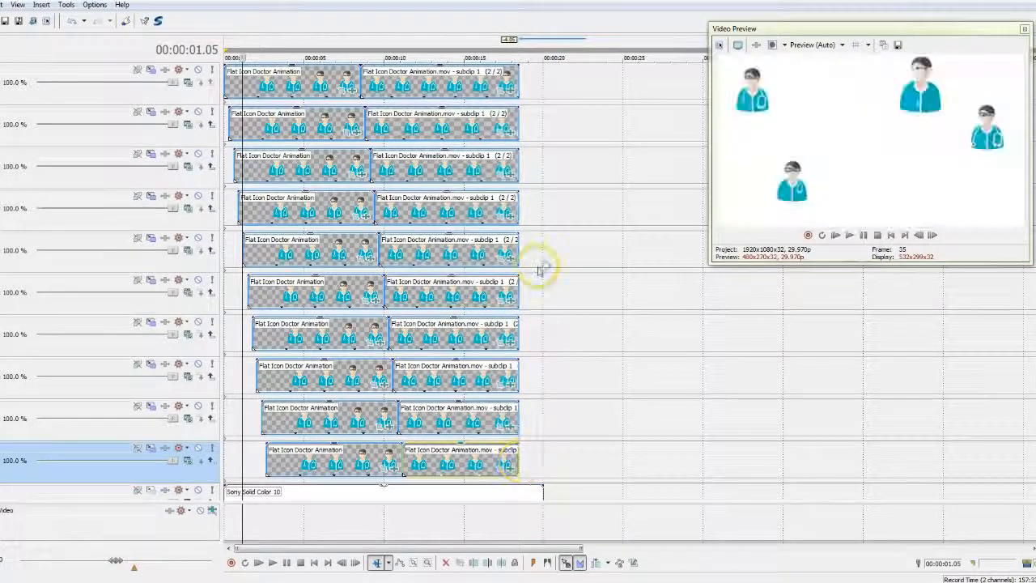
pyautogui.moveTo(523, 83); pyautogui.dragTo(548, 127)
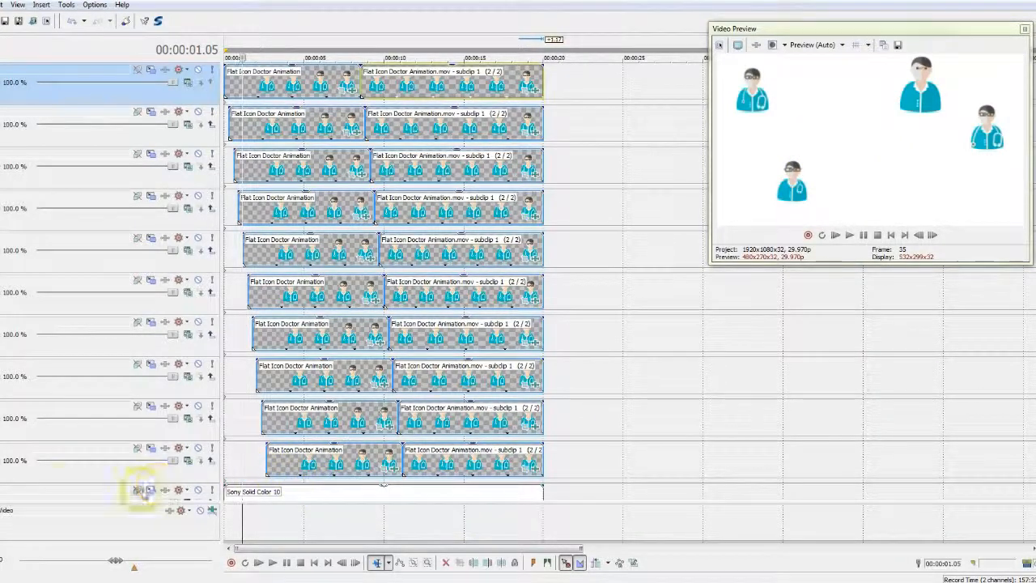
# Step: Delete the white solid color background track beneath the ten doctor tracks
pyautogui.click(59, 490)
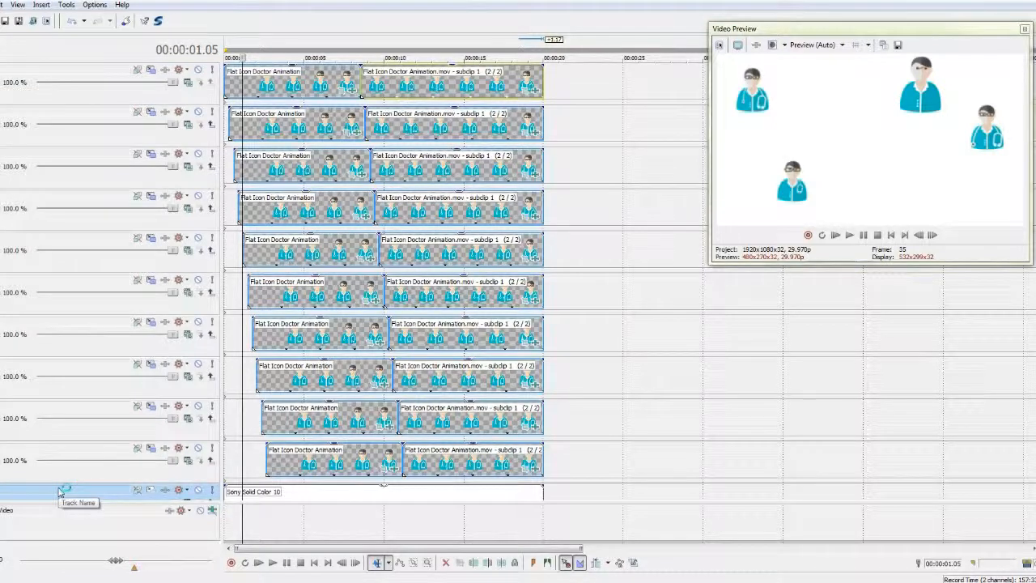
pyautogui.press('Delete')
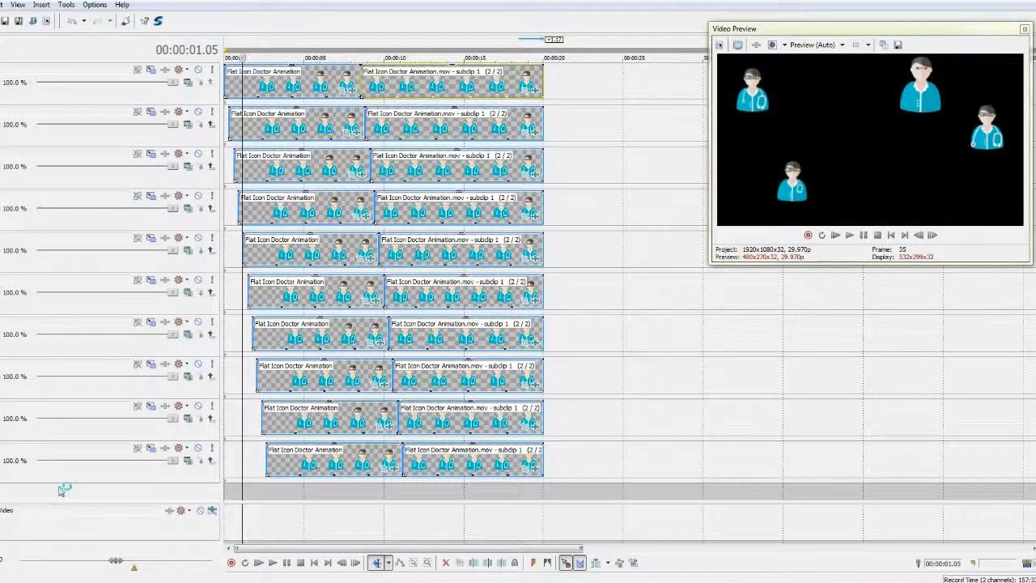
pyautogui.click(424, 251)
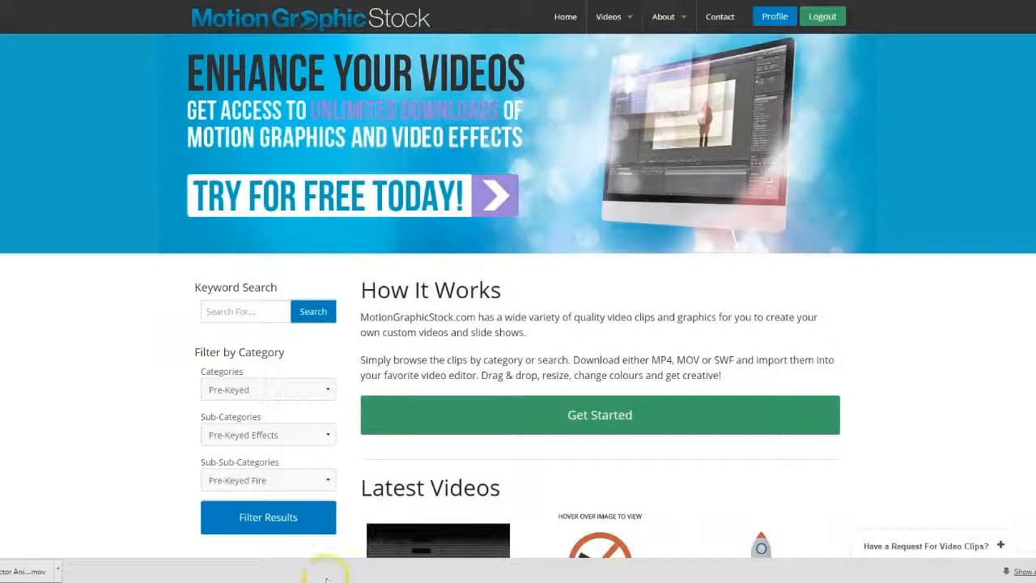
# Step: On the MotionGraphicStock website, set the category filter to Motion Backgrounds
pyautogui.click(329, 391)
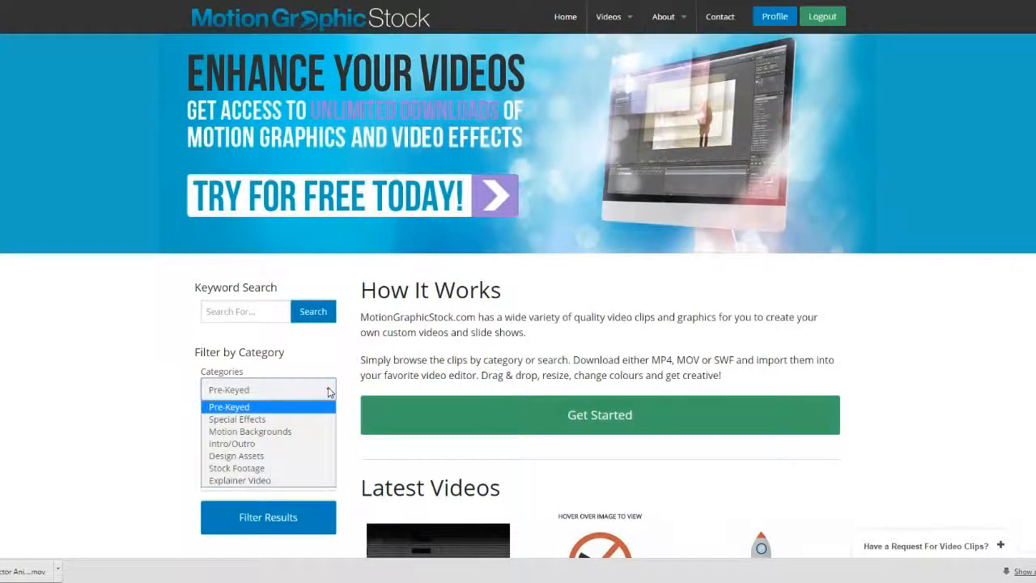
pyautogui.press('Down')
pyautogui.press('Down')
pyautogui.press('Down')
pyautogui.press('Up')
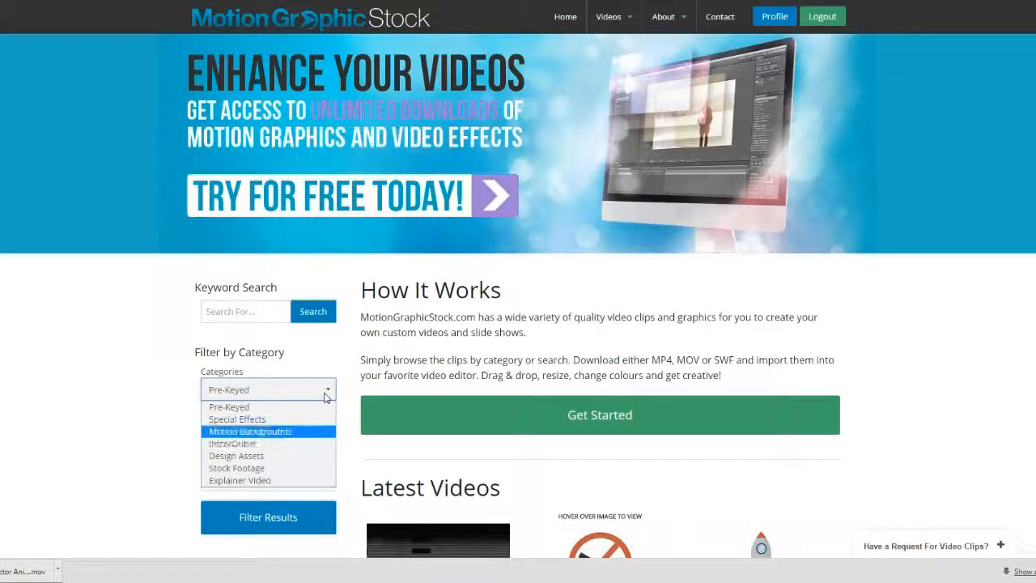
pyautogui.click(304, 436)
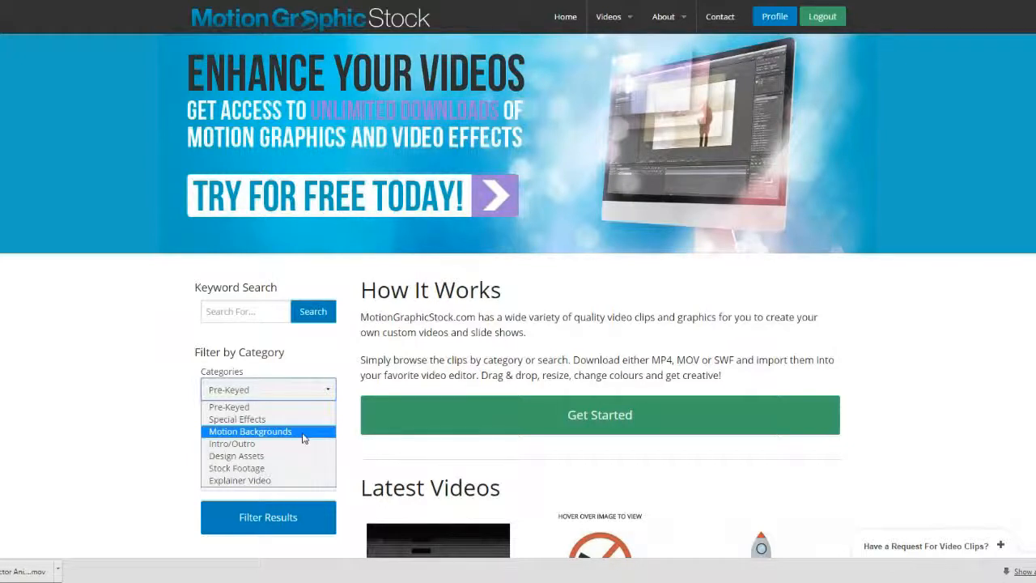
pyautogui.click(303, 438)
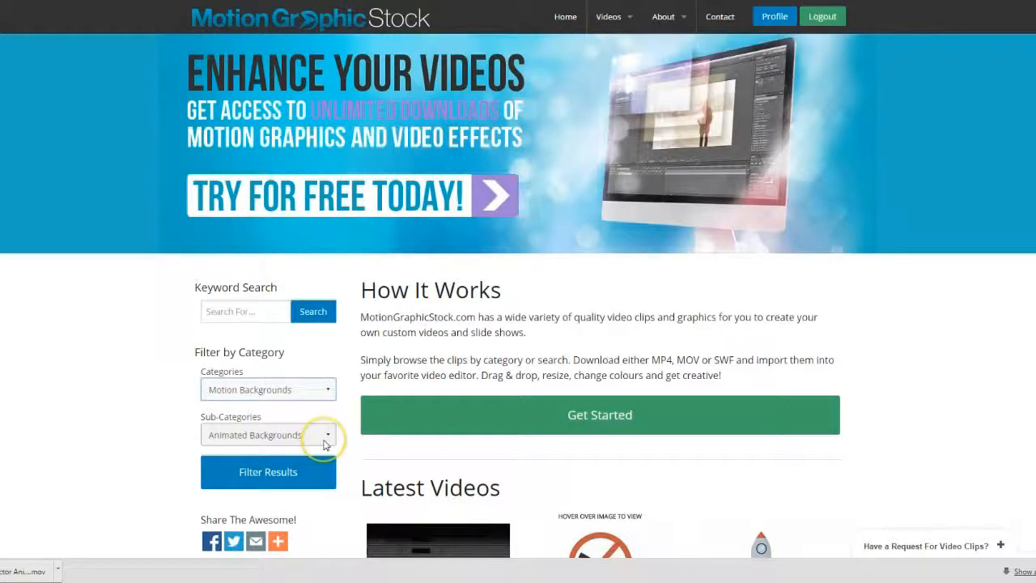
# Step: Set the sub-category to Looping Backgrounds and filter the video results
pyautogui.click(327, 440)
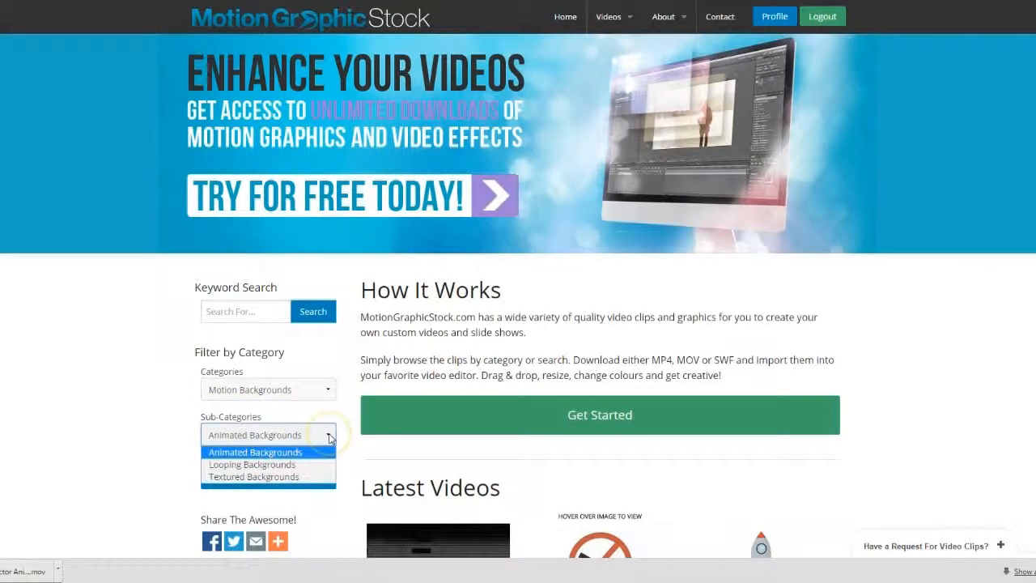
pyautogui.click(296, 476)
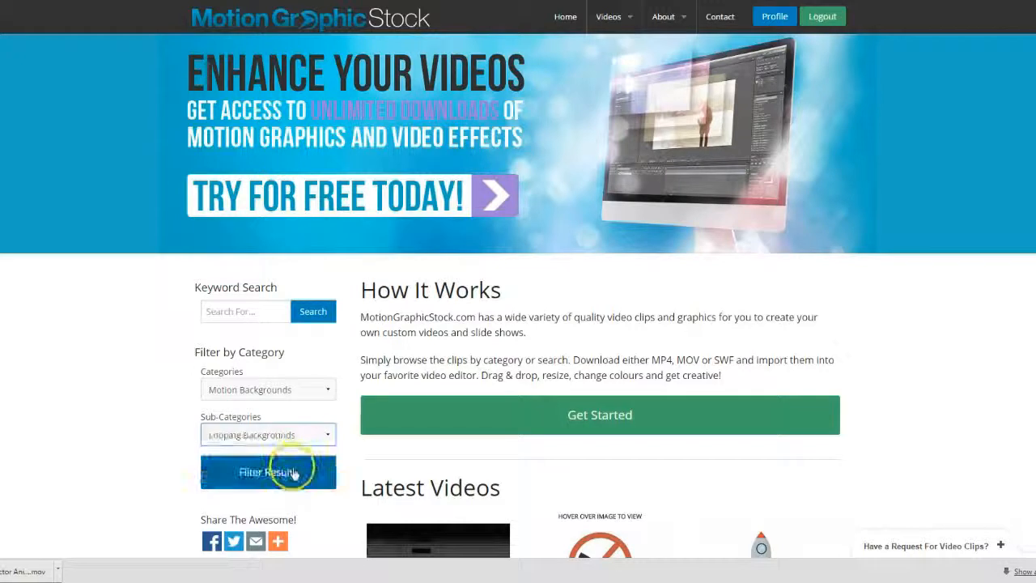
pyautogui.click(296, 476)
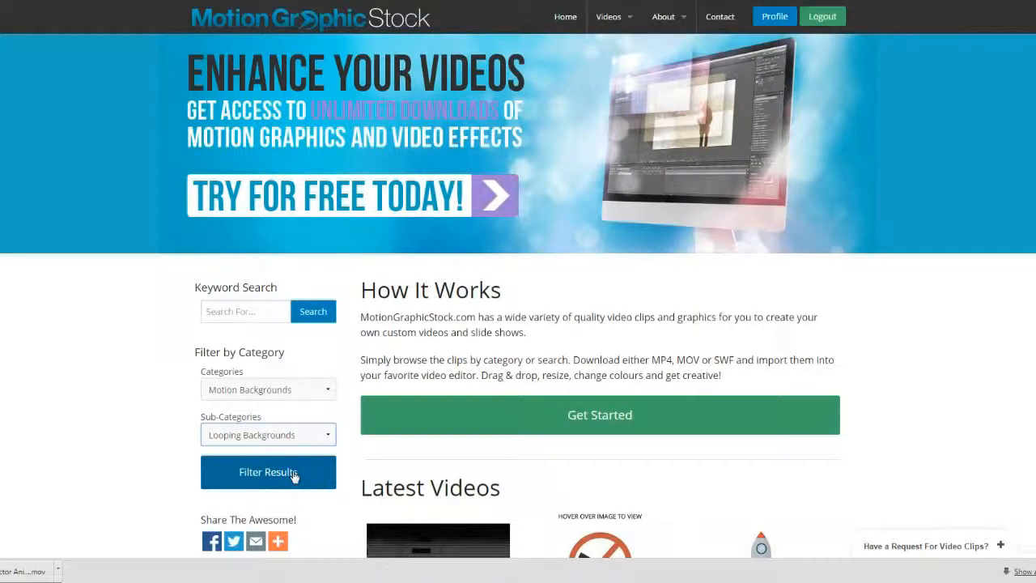
pyautogui.click(294, 476)
pyautogui.click(292, 473)
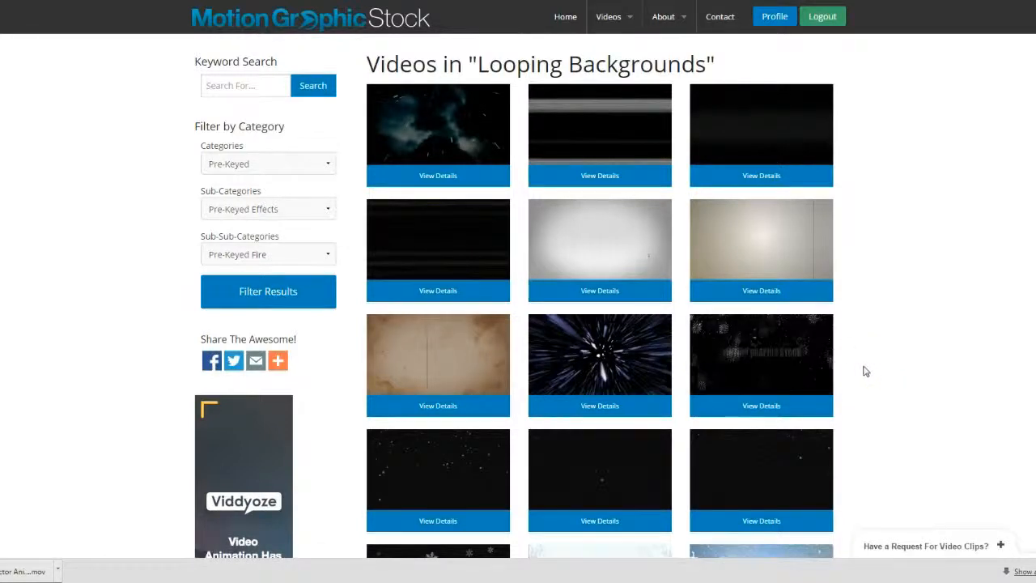
# Step: Browse the looping backgrounds to page 2 and open the details of the plain teal background
pyautogui.scroll(-3, 866, 371)
pyautogui.scroll(3, 864, 371)
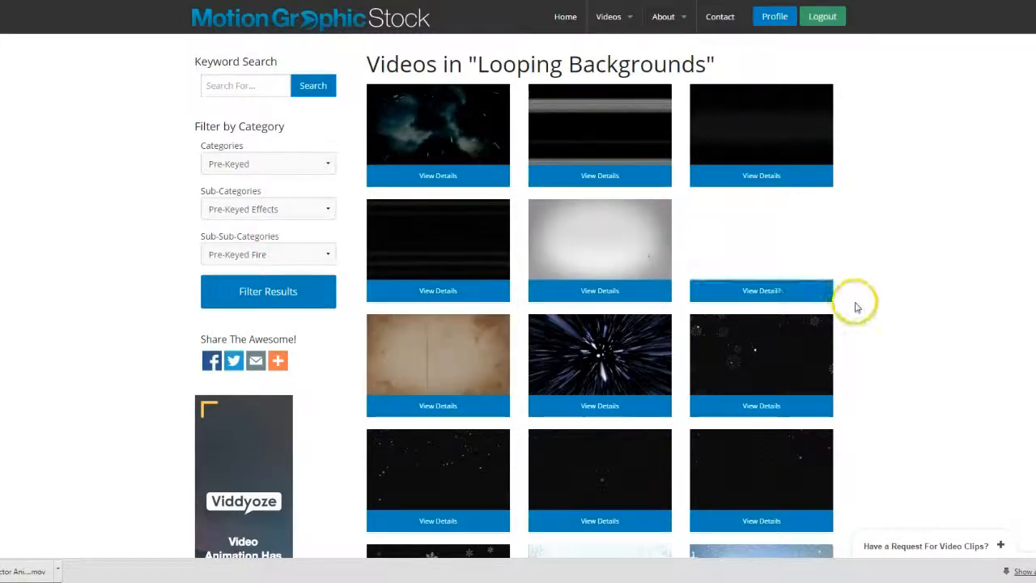
pyautogui.scroll(-5, 858, 307)
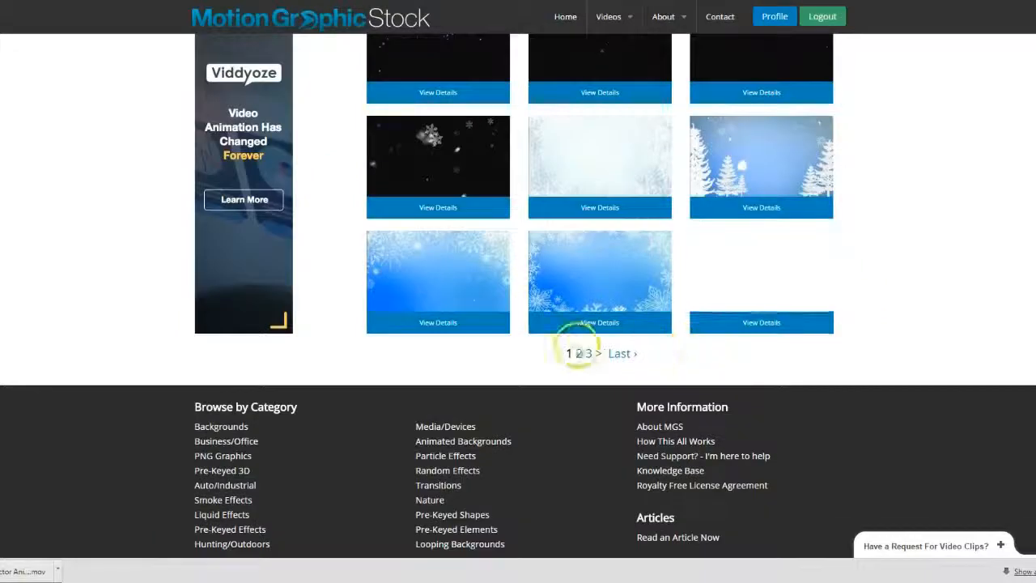
pyautogui.click(578, 354)
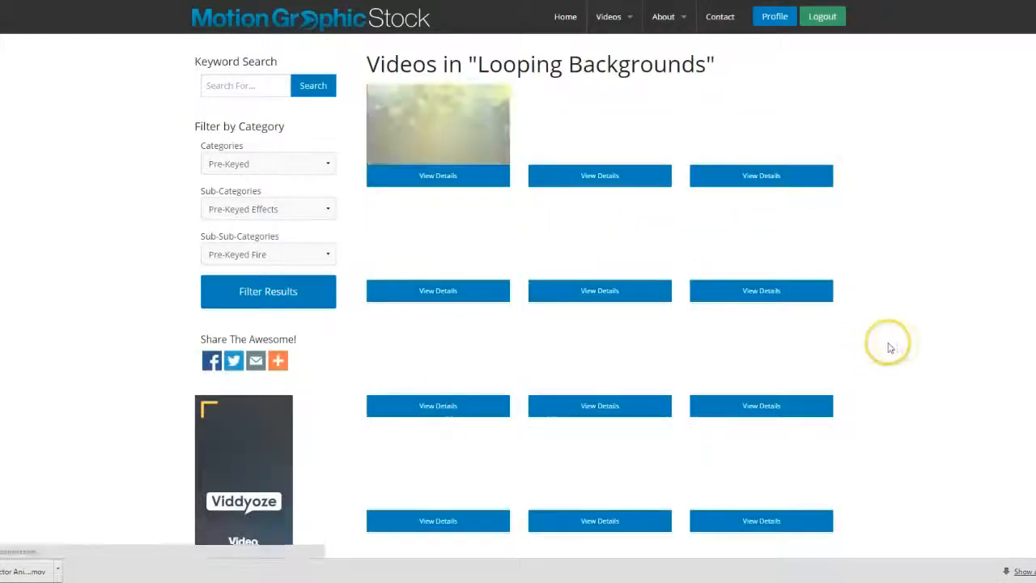
pyautogui.scroll(-3, 882, 342)
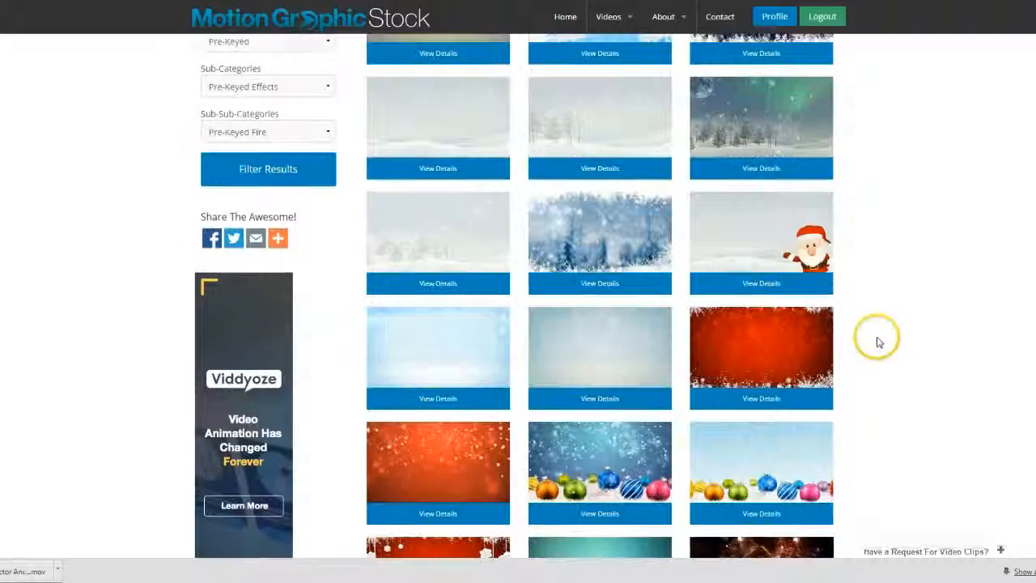
pyautogui.scroll(-1, 877, 343)
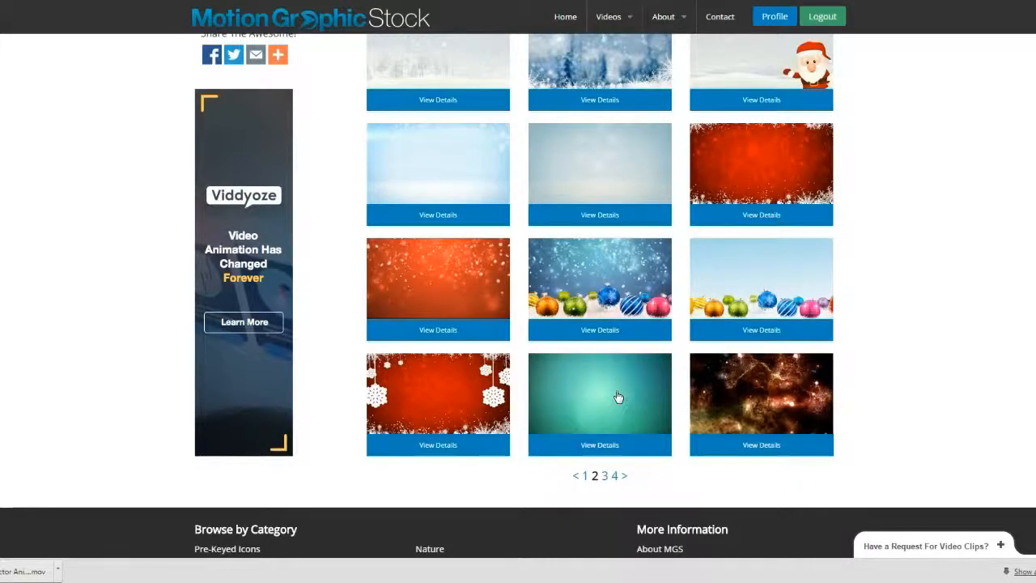
pyautogui.click(620, 441)
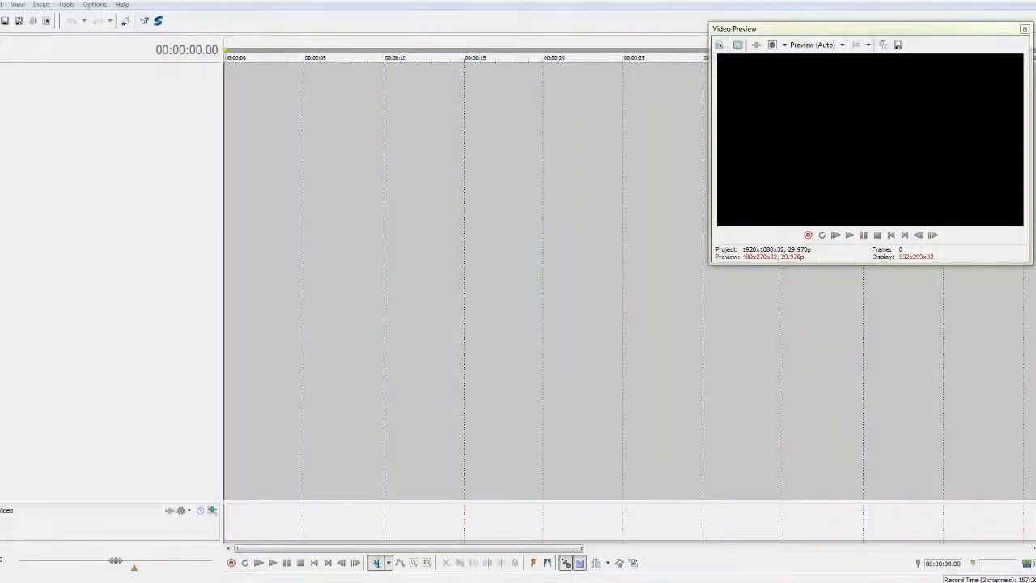
# Step: In Sony Vegas, place Floating Particles Background 03 at the timeline start and add the 10Docs clip on a new video track above it
pyautogui.moveTo(562, 84); pyautogui.dragTo(233, 83)
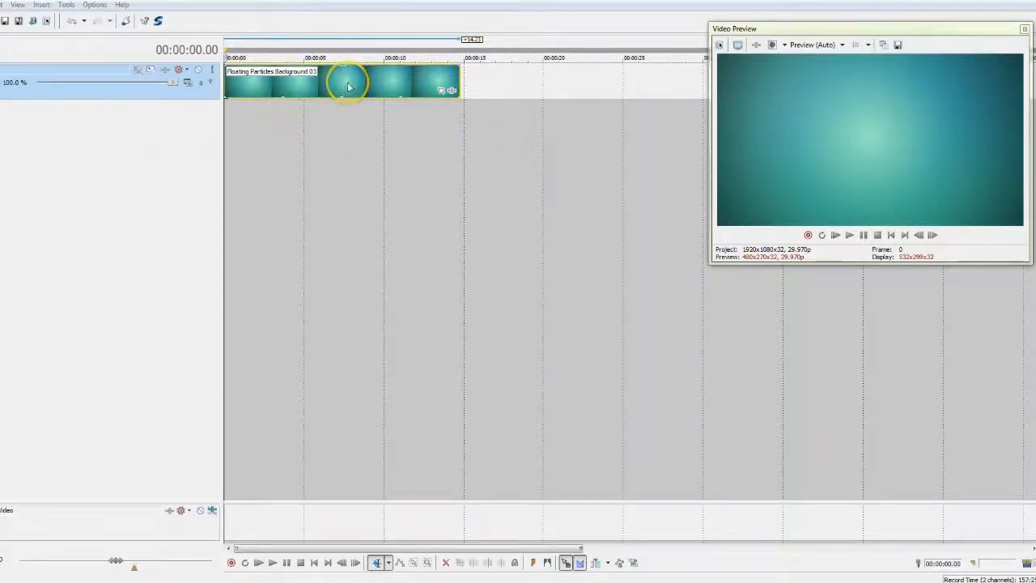
pyautogui.rightClick(88, 73)
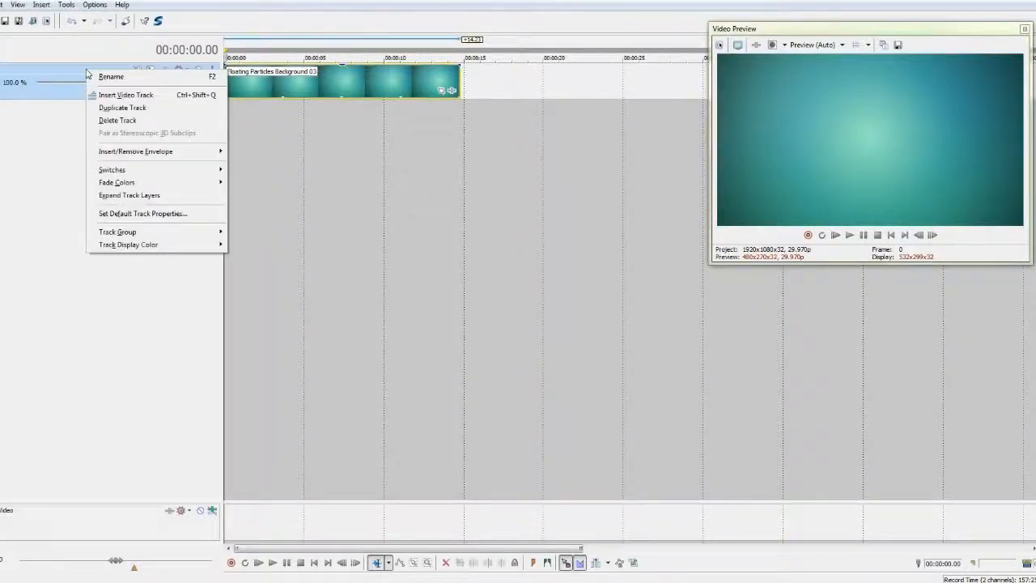
pyautogui.click(120, 96)
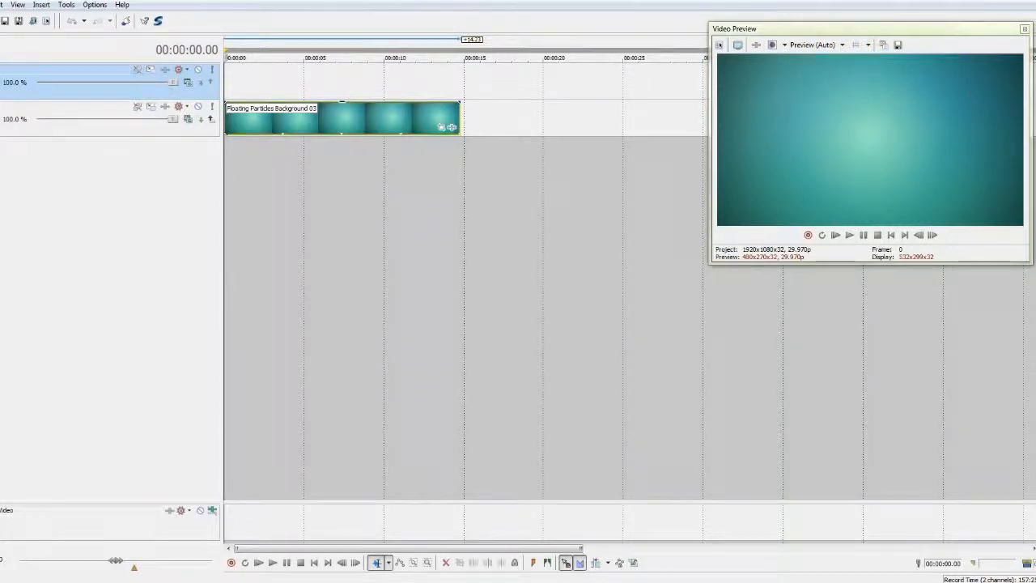
pyautogui.moveTo(553, 77); pyautogui.dragTo(230, 76)
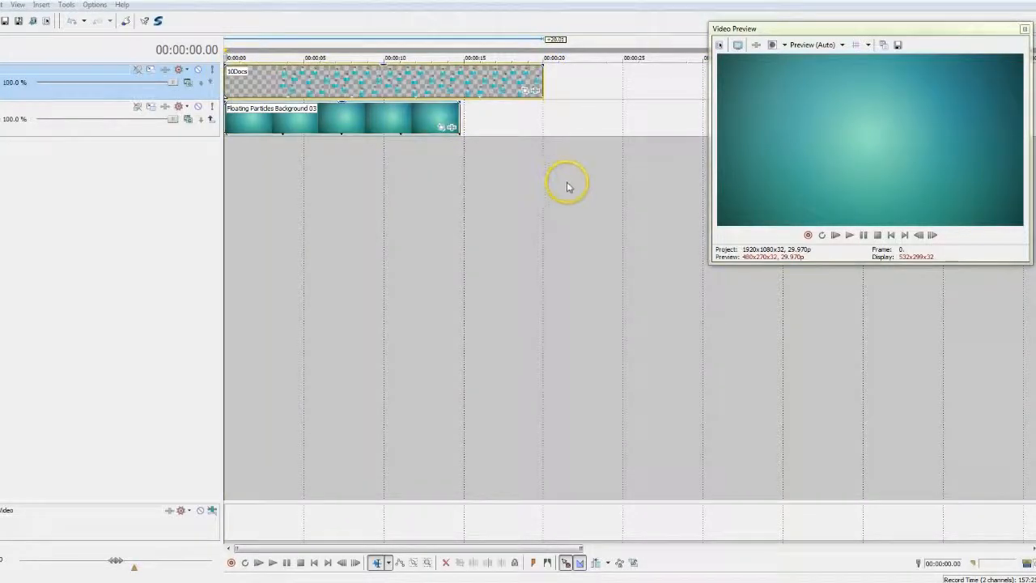
# Step: Preview the frame at 00:00:05.13 and apply the Sony HSL Adjust effect to the Floating Particles Background 03 clip
pyautogui.click(311, 84)
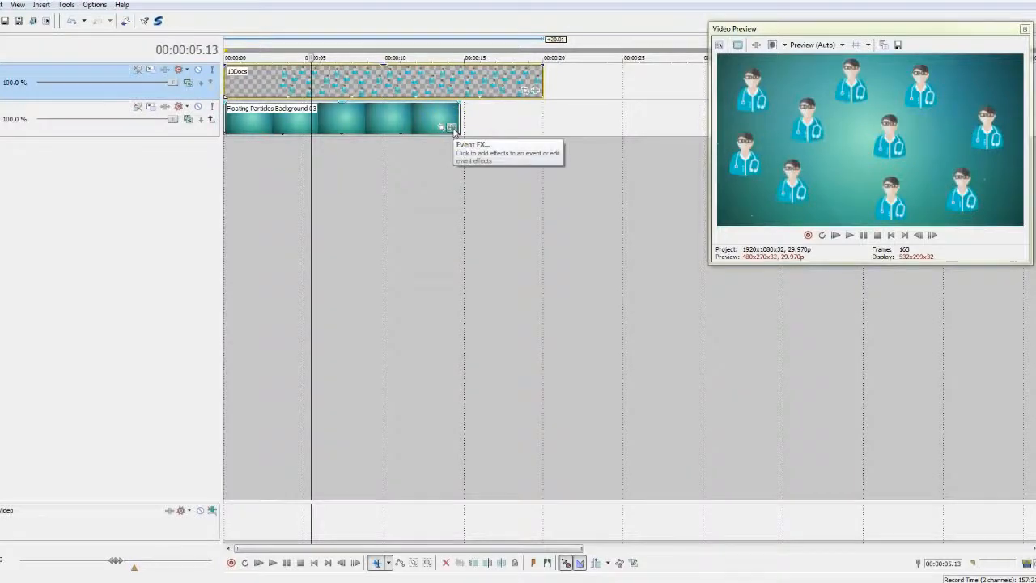
pyautogui.click(453, 127)
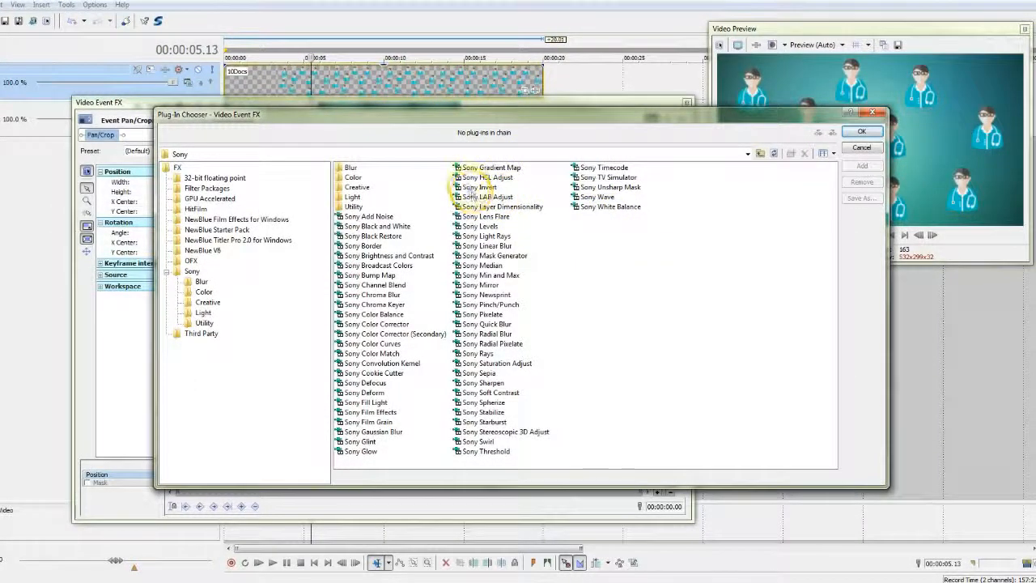
pyautogui.doubleClick(460, 178)
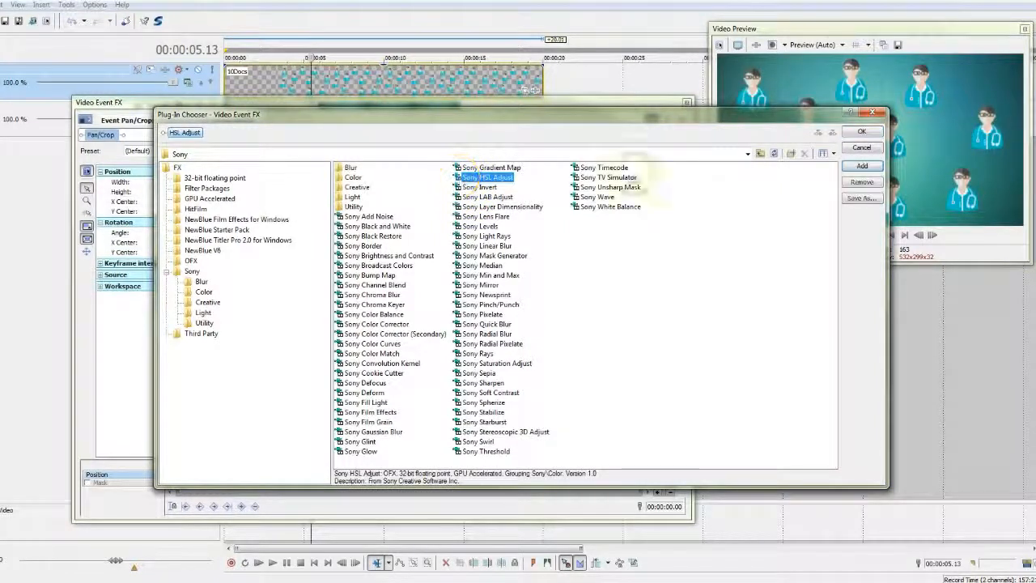
pyautogui.click(860, 133)
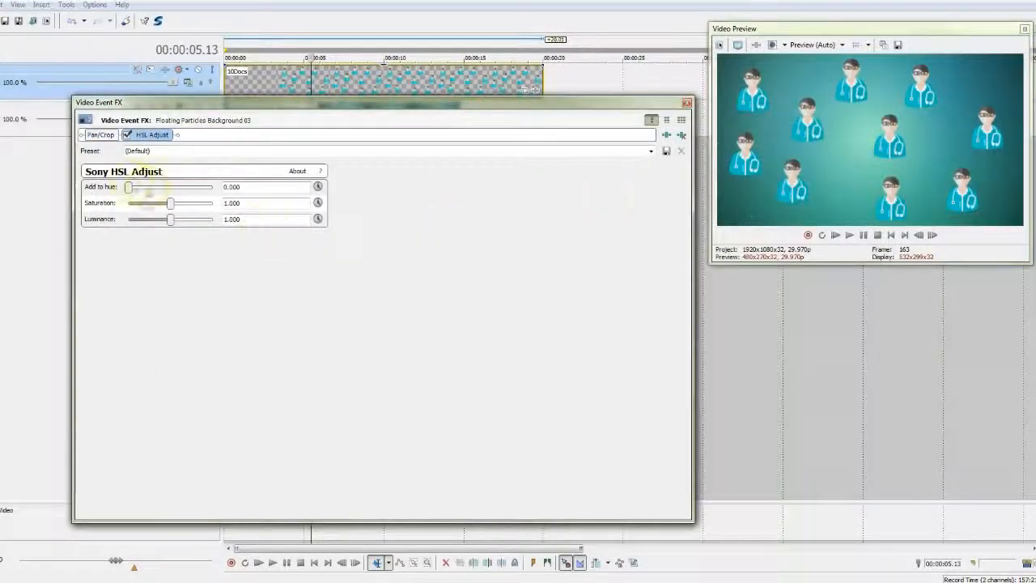
# Step: Set the background's HSL Adjust hue offset to 0.680 and saturation to 0.000
pyautogui.moveTo(128, 187); pyautogui.dragTo(186, 191)
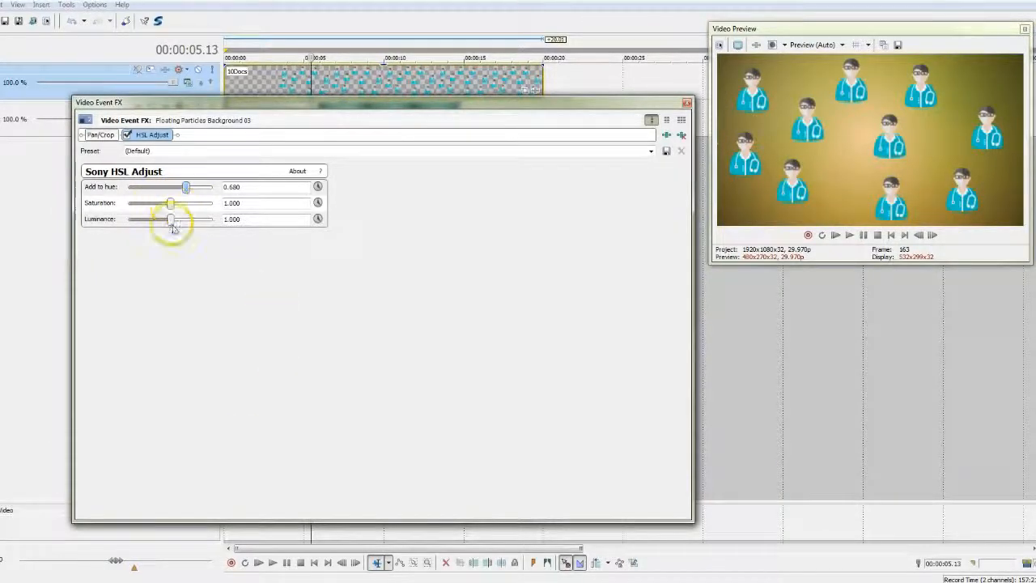
pyautogui.moveTo(170, 205); pyautogui.dragTo(94, 221)
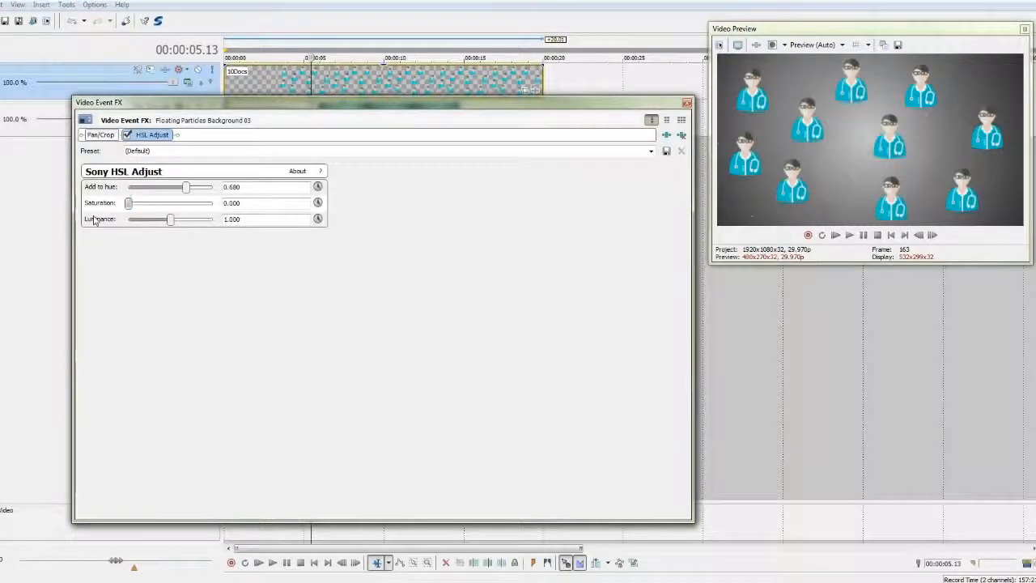
# Step: Reset the background's HSL Adjust saturation to 1.000 and close the effect settings
pyautogui.moveTo(129, 205); pyautogui.dragTo(159, 212)
pyautogui.doubleClick(159, 204)
pyautogui.click(686, 103)
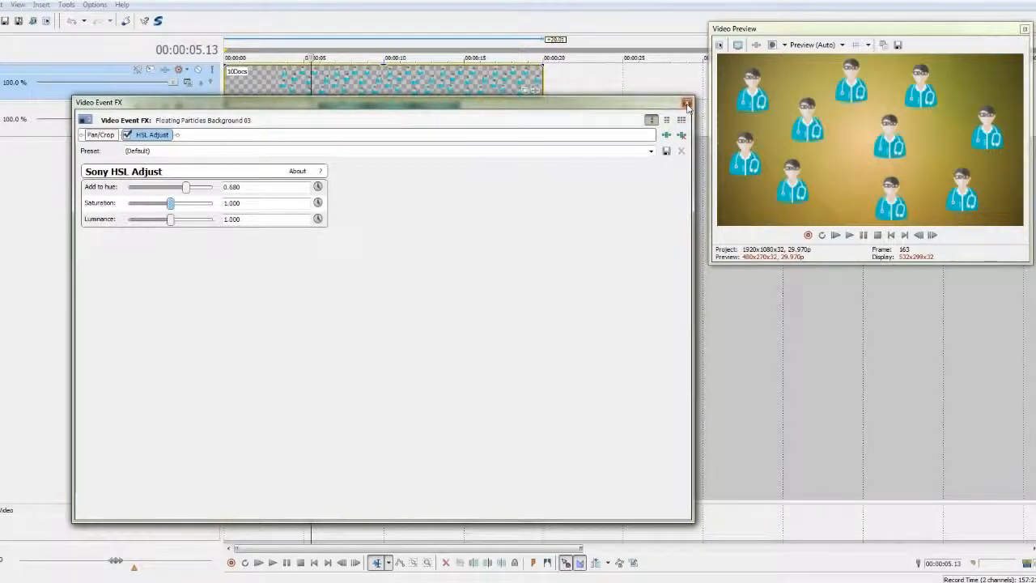
pyautogui.click(686, 103)
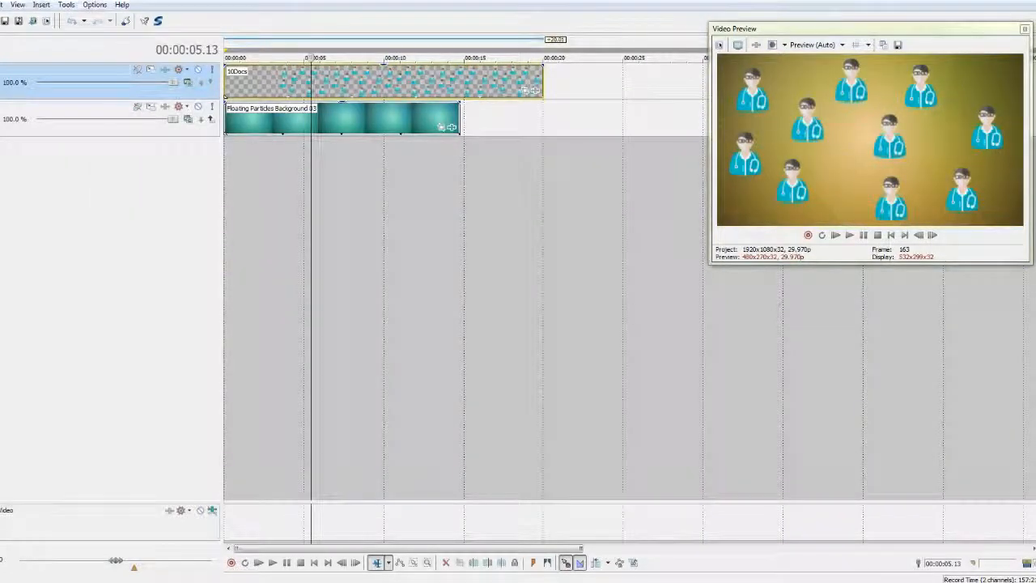
# Step: Add a white Sony Solid Color on a new track beneath the background and extend it to the background clip's end
pyautogui.moveTo(715, 275); pyautogui.dragTo(217, 215)
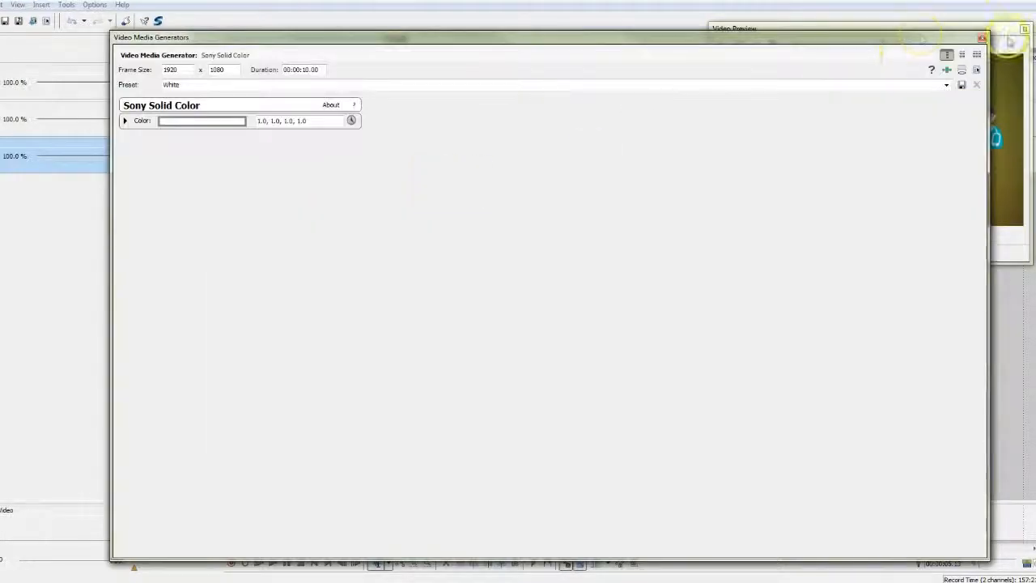
pyautogui.click(982, 38)
pyautogui.moveTo(384, 158); pyautogui.dragTo(460, 154)
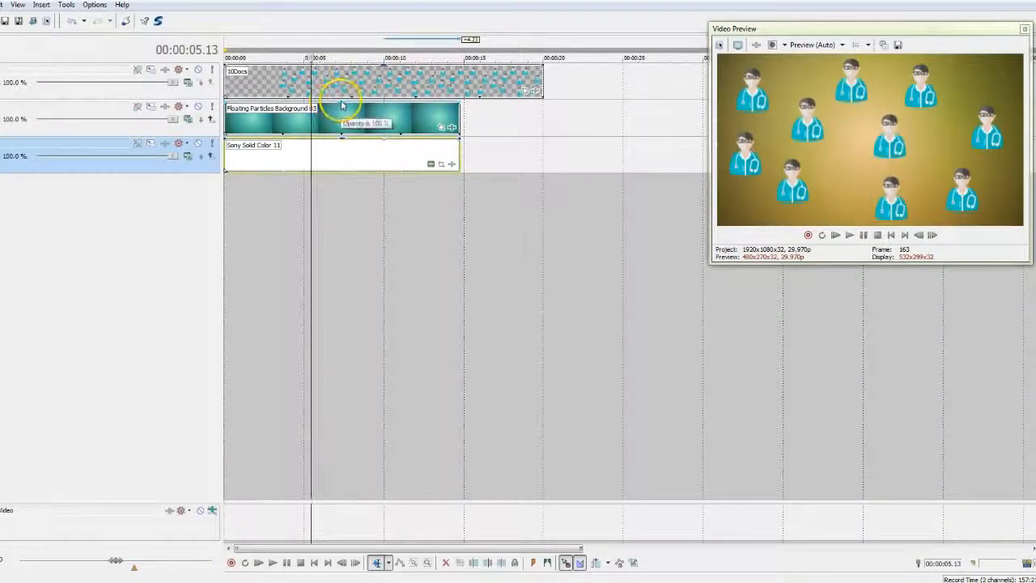
# Step: Lower the opacity of the Floating Particles Background 03 clip and set its HSL Adjust saturation to 0.000
pyautogui.moveTo(342, 105); pyautogui.dragTo(341, 122)
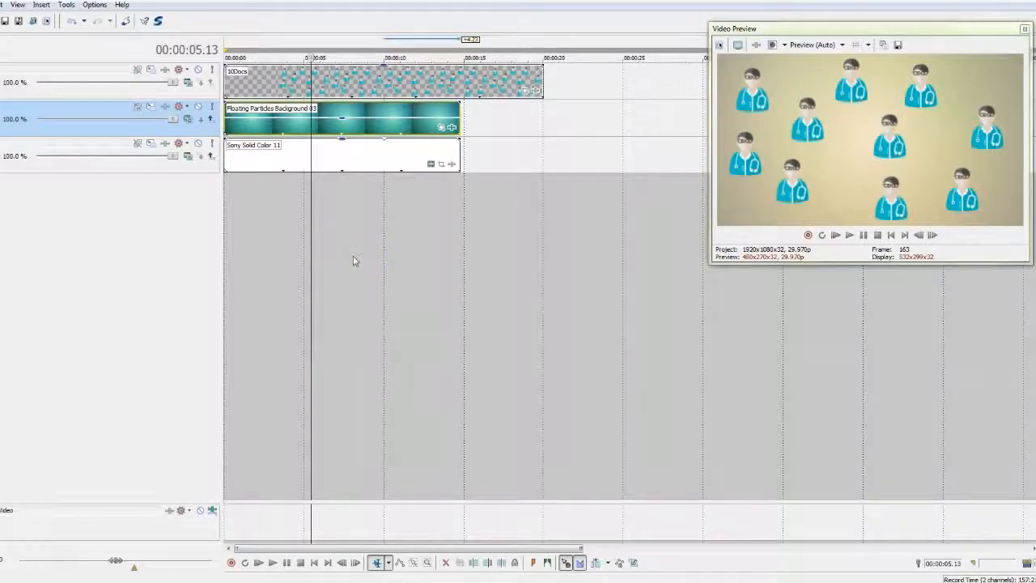
pyautogui.click(450, 127)
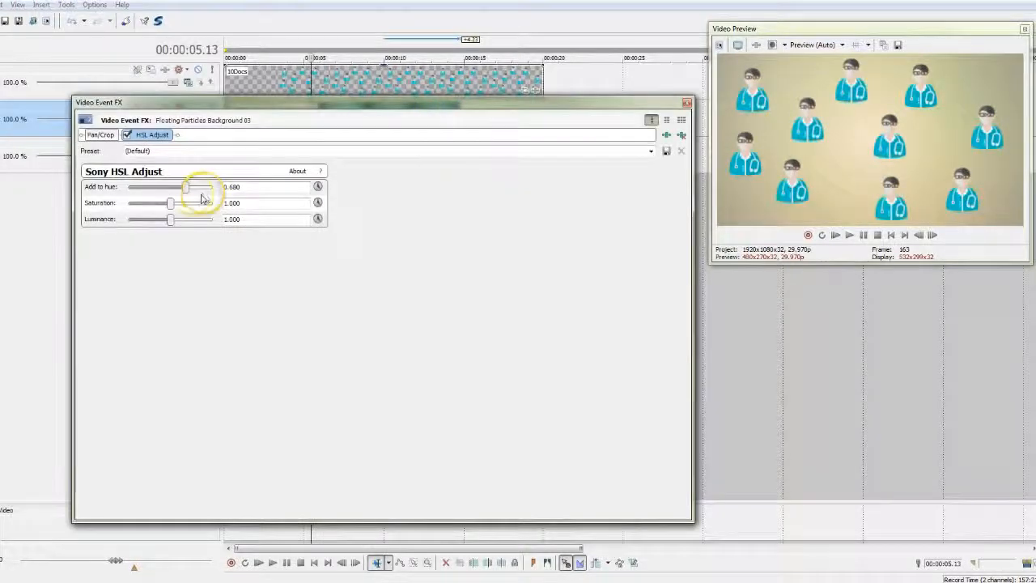
pyautogui.moveTo(171, 209); pyautogui.dragTo(133, 212)
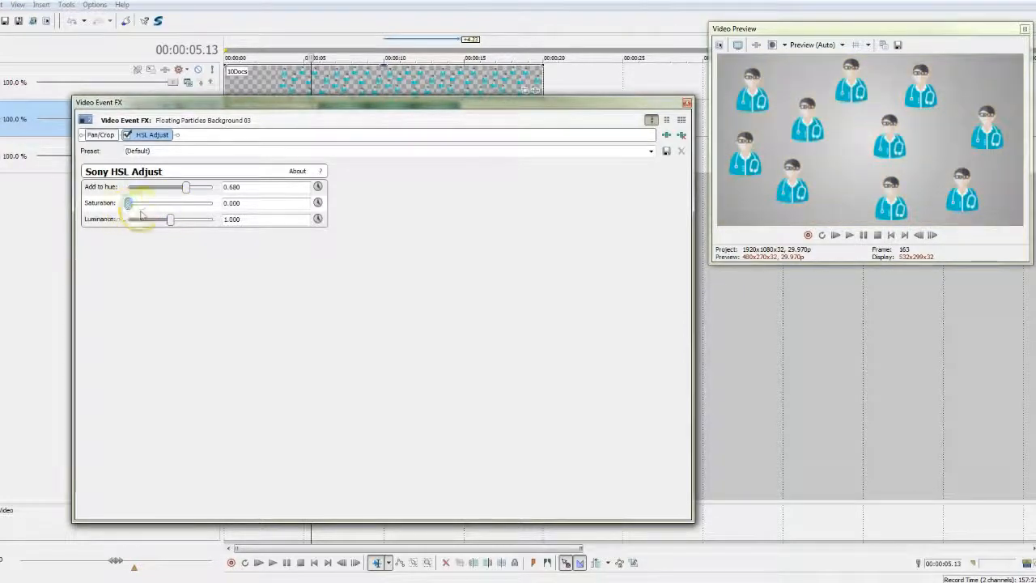
pyautogui.click(686, 106)
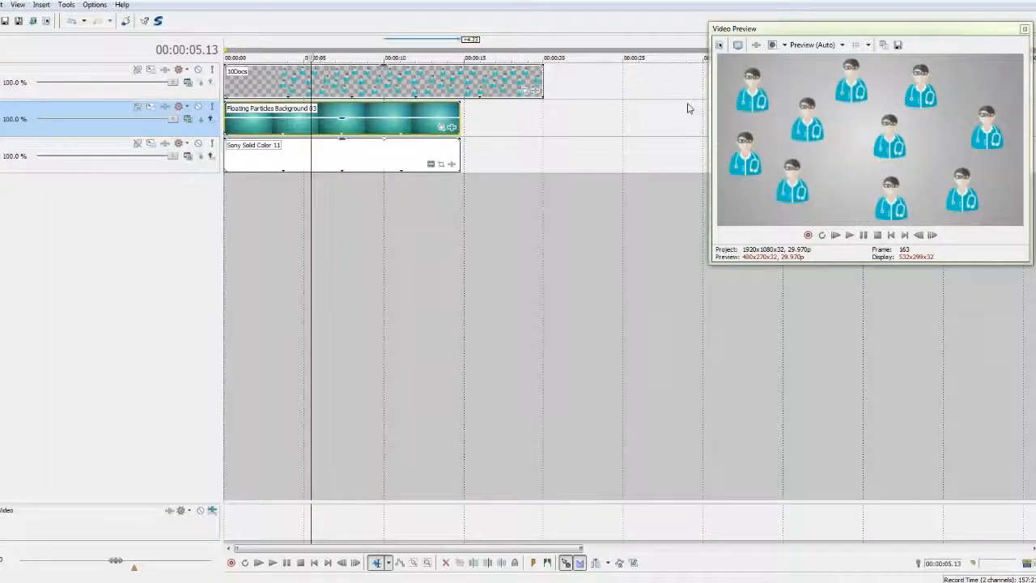
pyautogui.moveTo(341, 119); pyautogui.dragTo(341, 120)
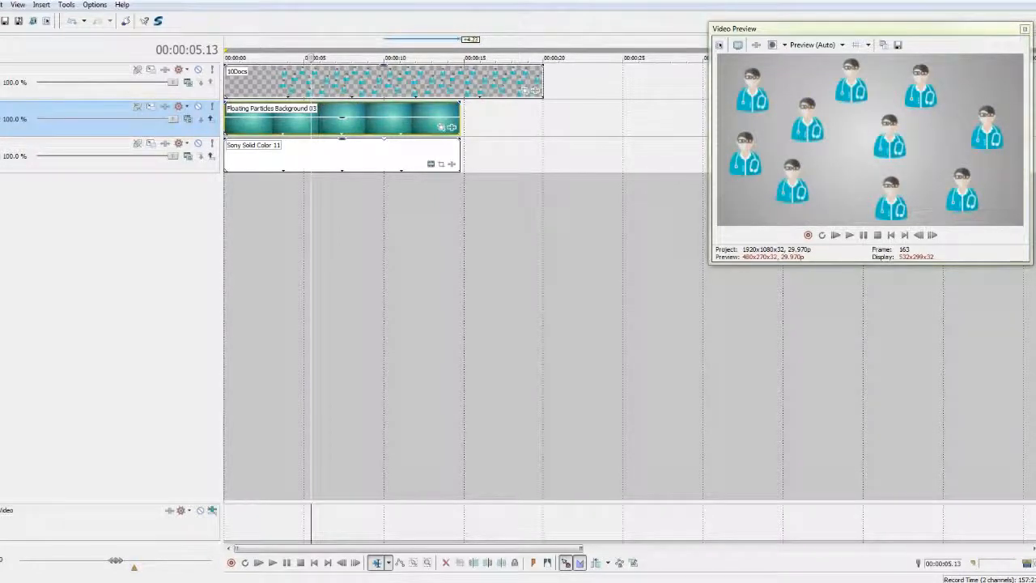
# Step: Trim the 10Docs clip's end to match the background's end and play the composite from the timeline start
pyautogui.moveTo(541, 89); pyautogui.dragTo(462, 90)
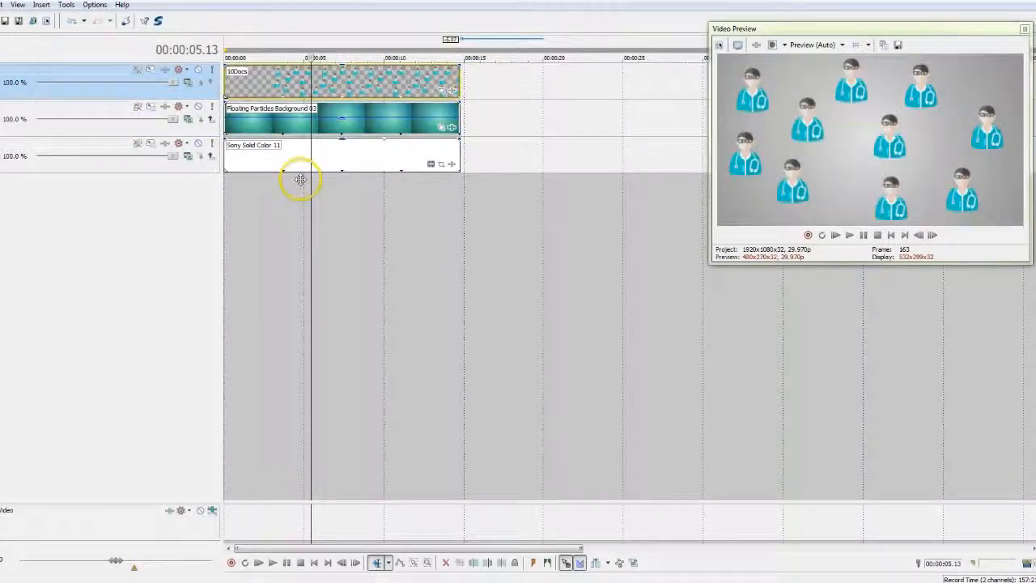
pyautogui.click(227, 194)
pyautogui.press('space')
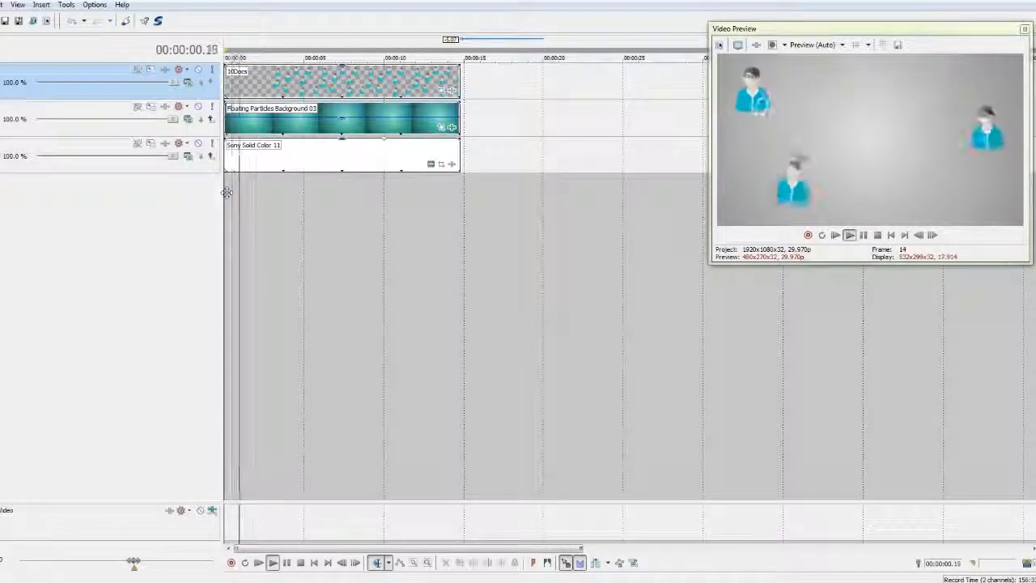